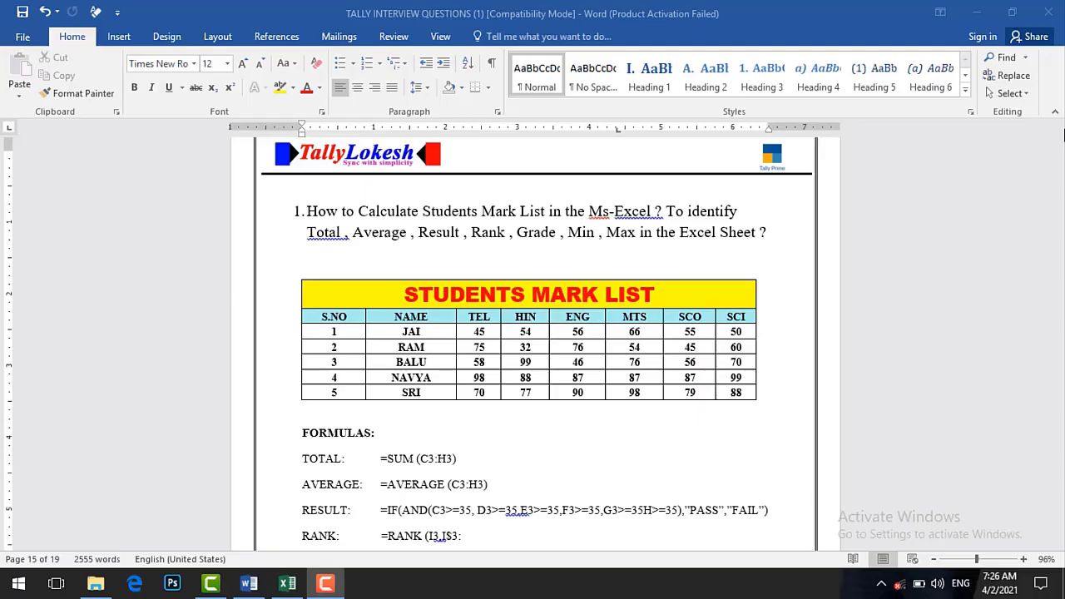
Step: Examine the Students Mark List question in the Word document, including its marks table and the formulas listed below
left_click(1059, 126)
left_click(1059, 126)
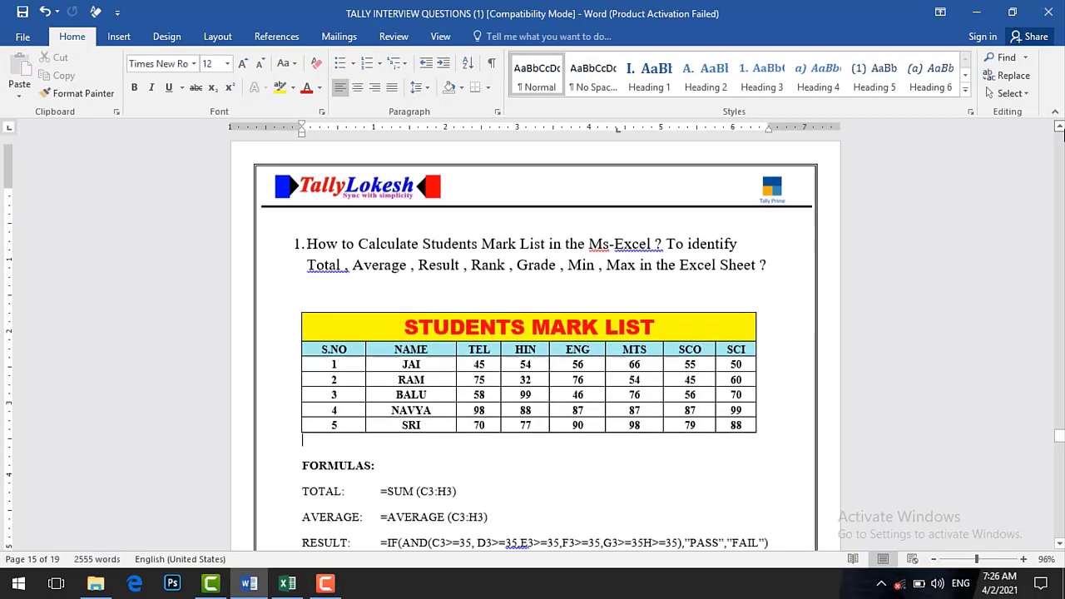
left_click(1059, 126)
left_click(1060, 127)
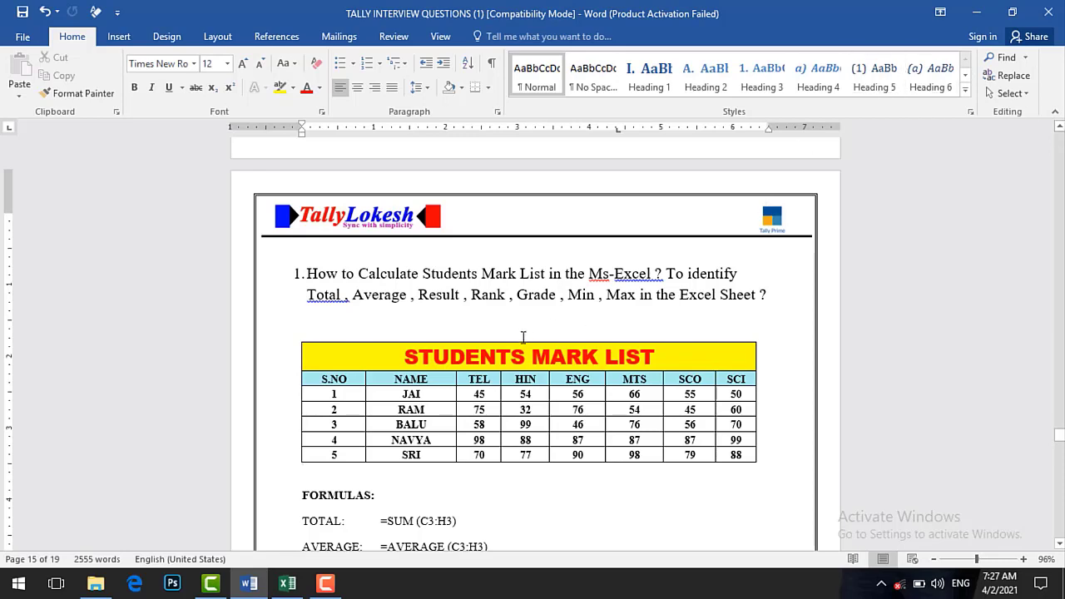
mouse_move(404, 356)
left_mouse_down()
mouse_move(608, 404)
mouse_move(603, 450)
mouse_move(673, 450)
left_mouse_up()
left_click(574, 427)
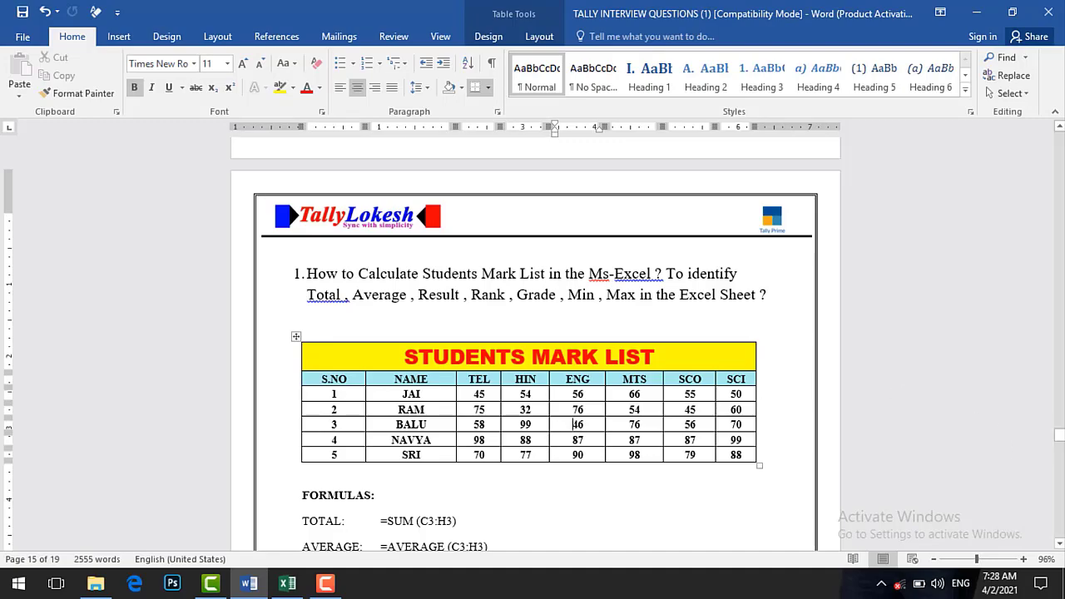
scroll(1059, 545, "down", 5)
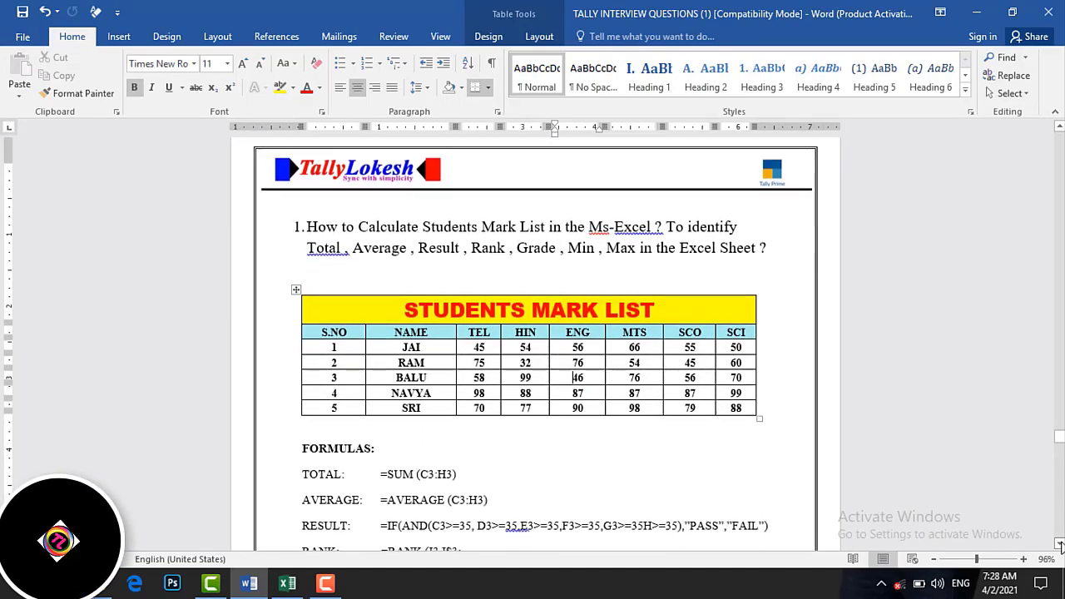
scroll(1060, 544, "down", 2)
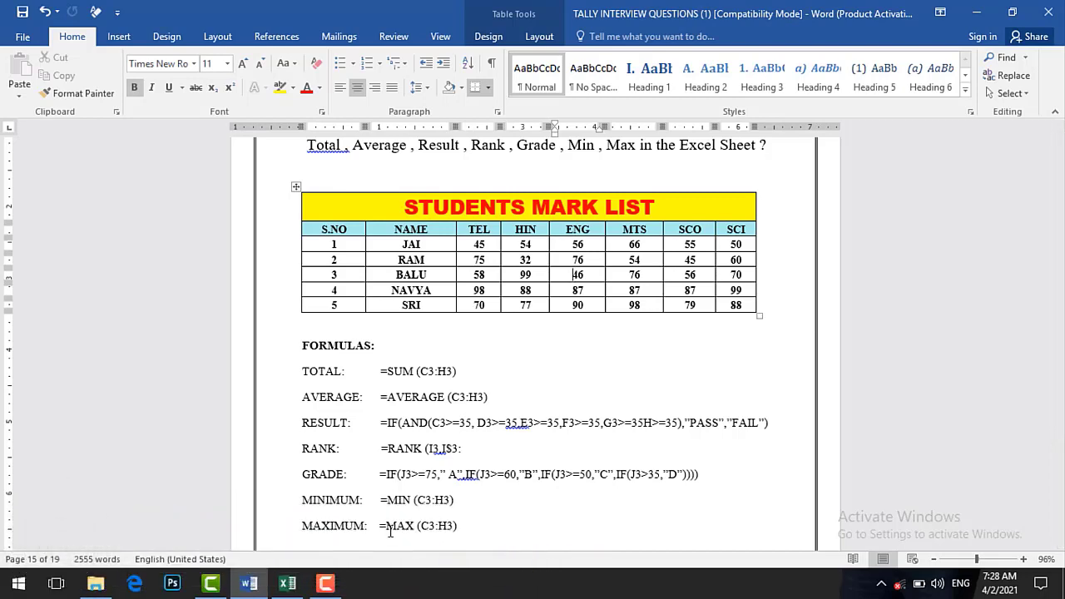
Step: Switch to the blank Excel workbook and enter the headers S.NO, NAME and TEL in cells A2 to C2
left_click(298, 586)
left_click(284, 286)
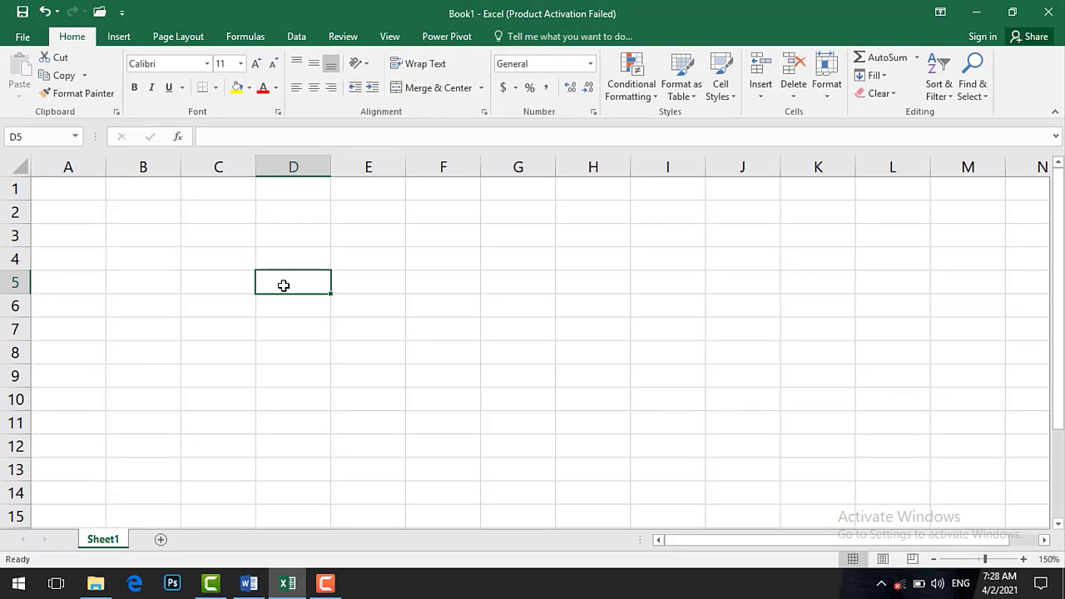
left_click(79, 218)
type("S.NO")
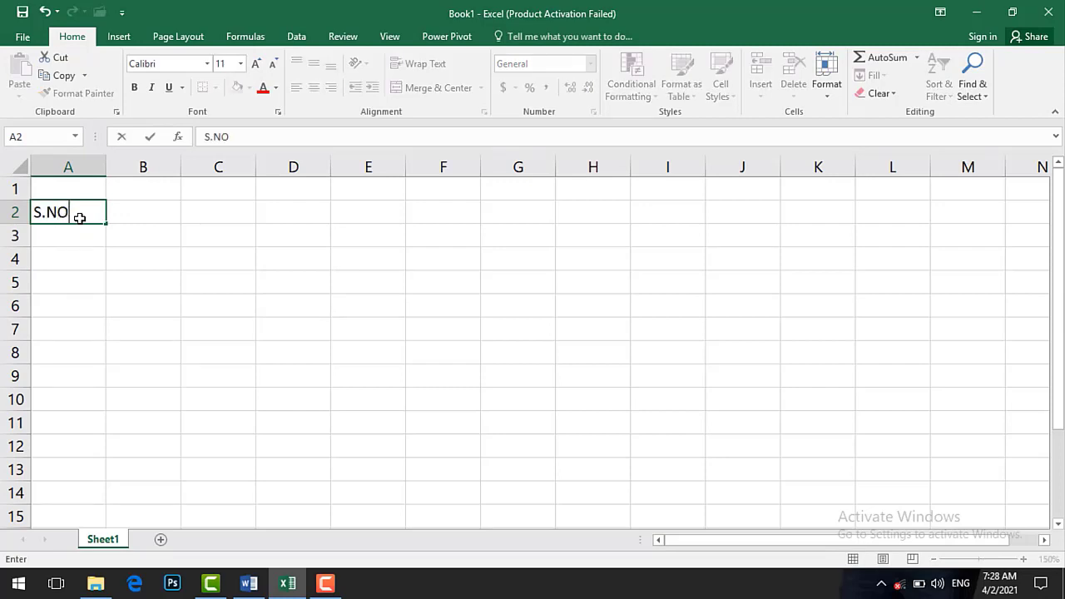
key("Tab")
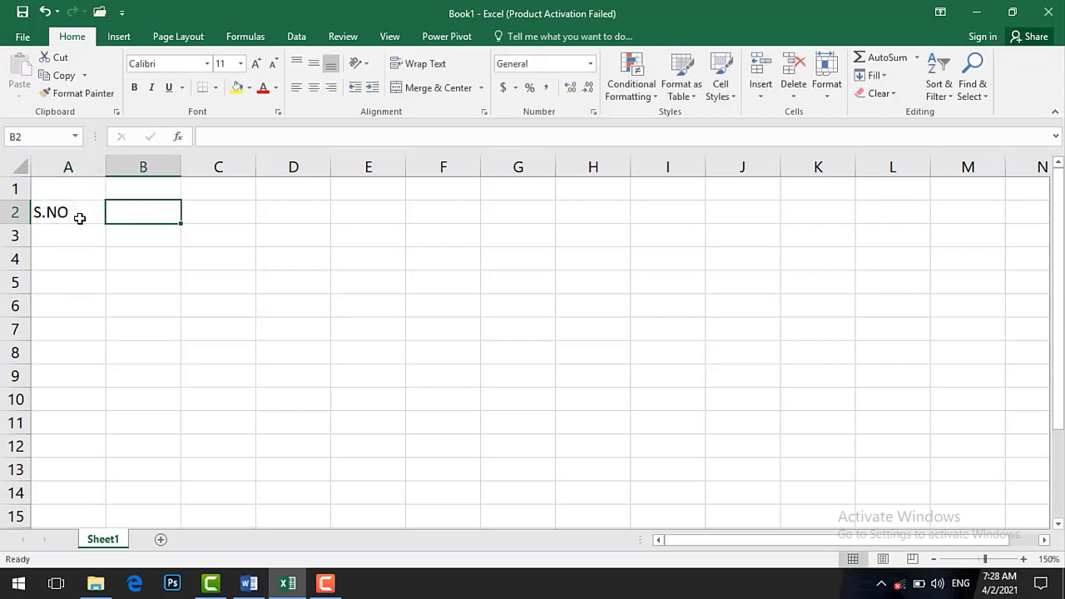
type("NAME")
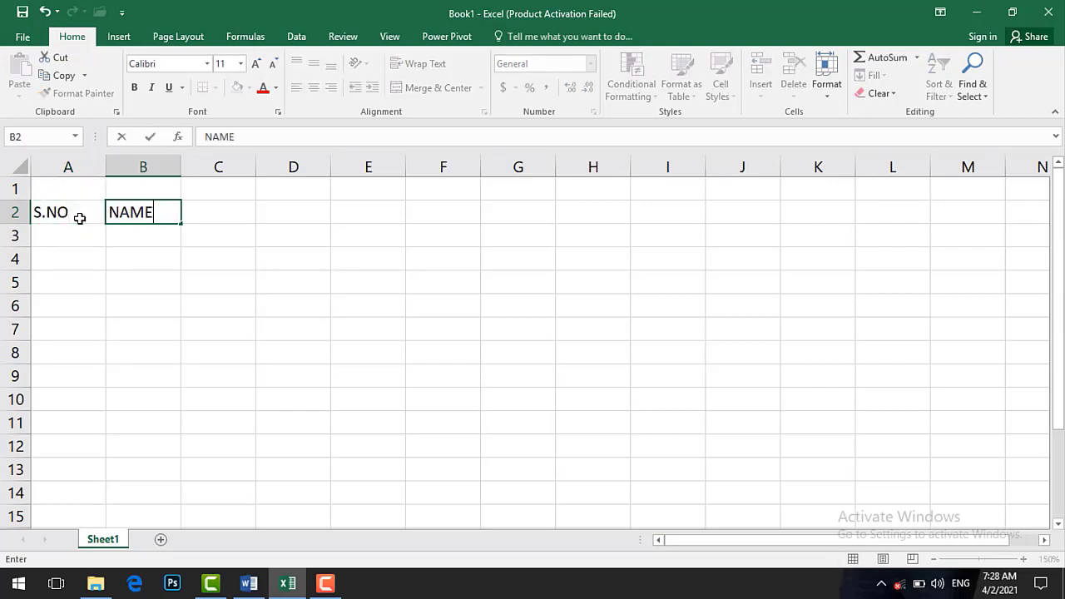
key("Tab")
type("TE")
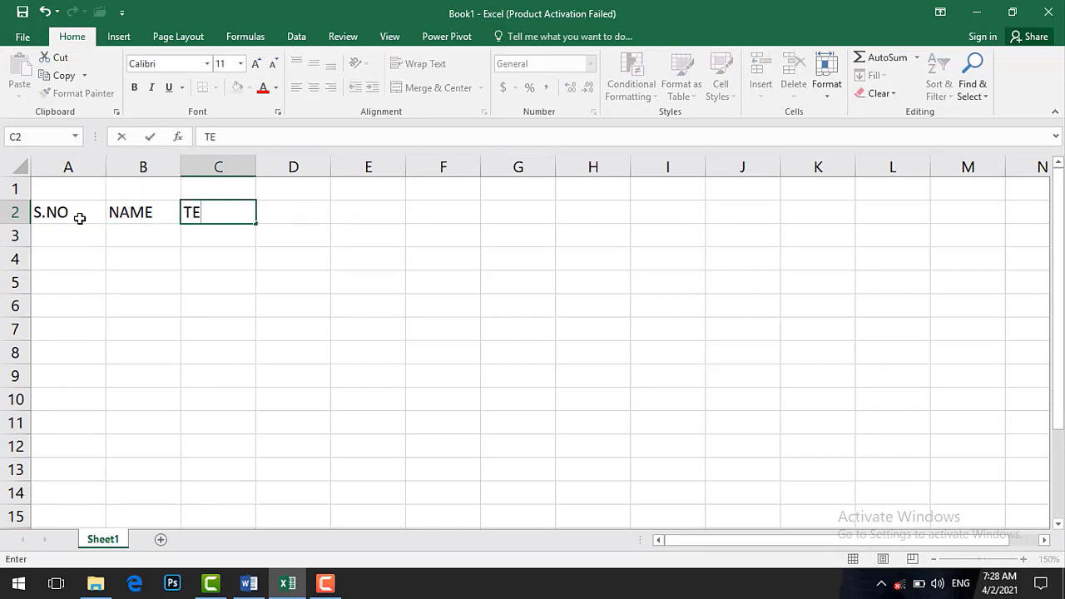
type("L")
key("Tab")
Step: Enter the remaining subject headers HIN, ENG, MTS, SCO and SCI in cells D2 to H2
type("HIN")
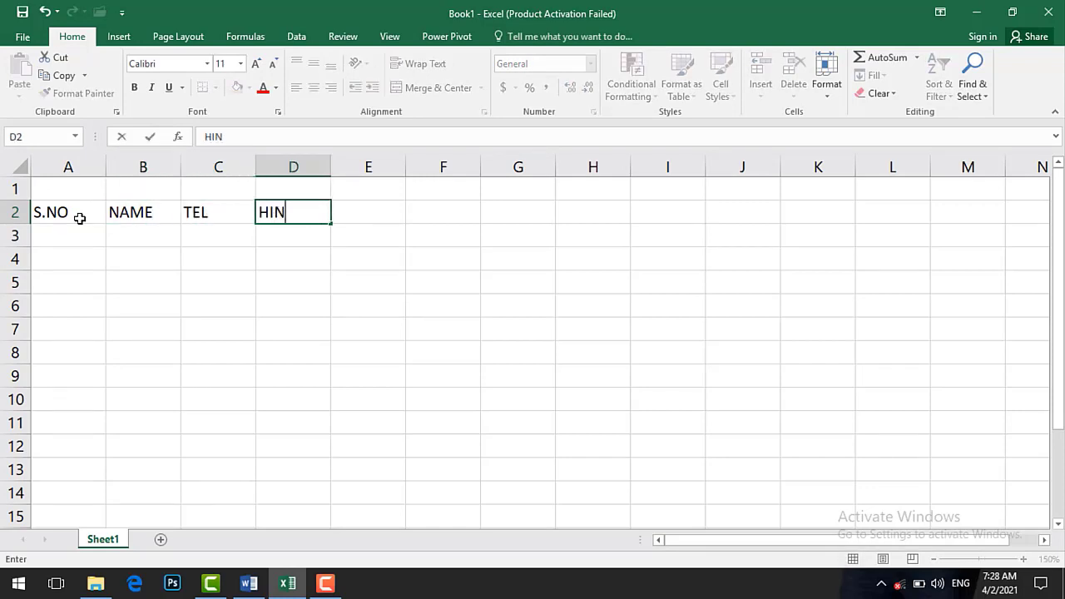
key("Tab")
type("ENG")
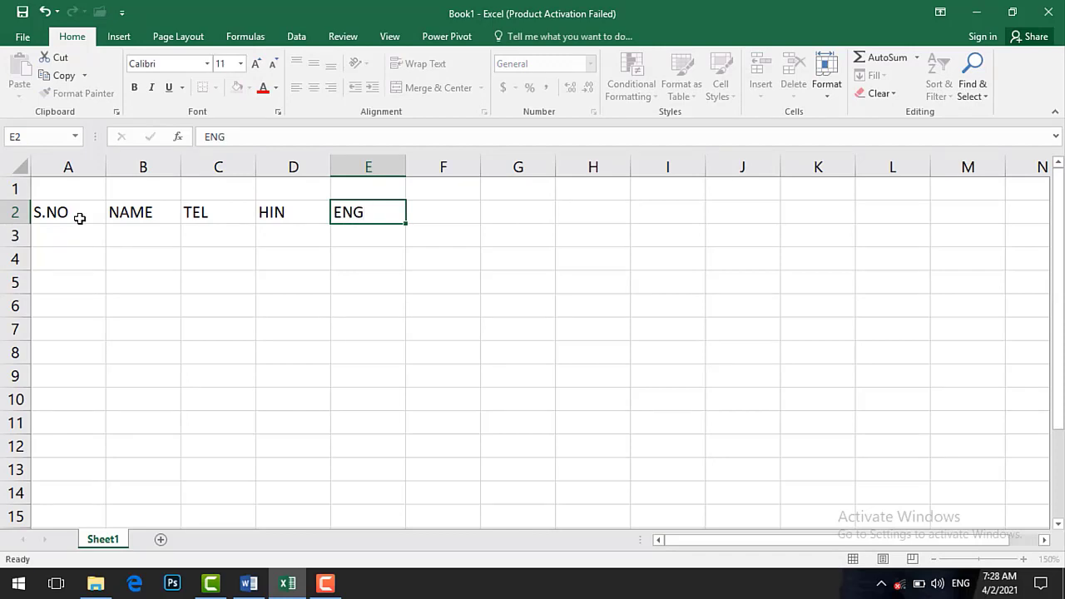
key("Tab")
type("MTS")
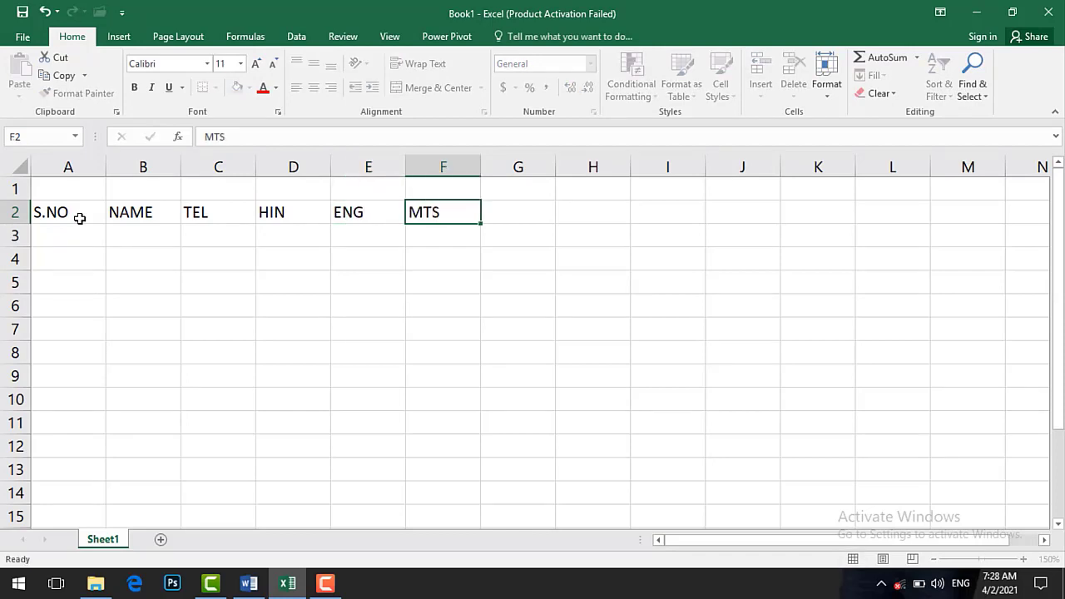
key("Tab")
type("SCO")
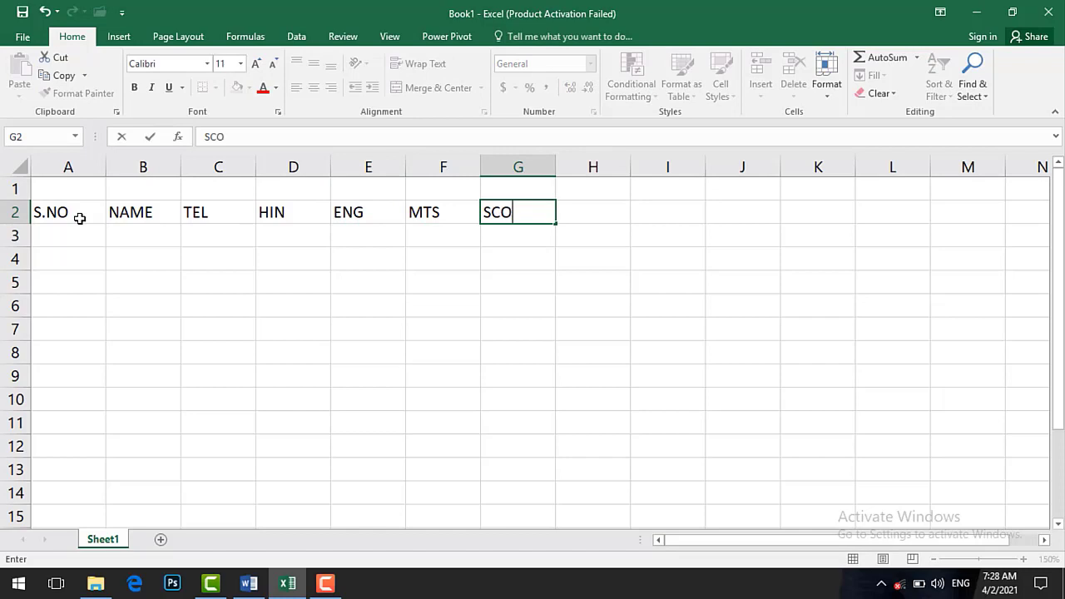
key("Tab")
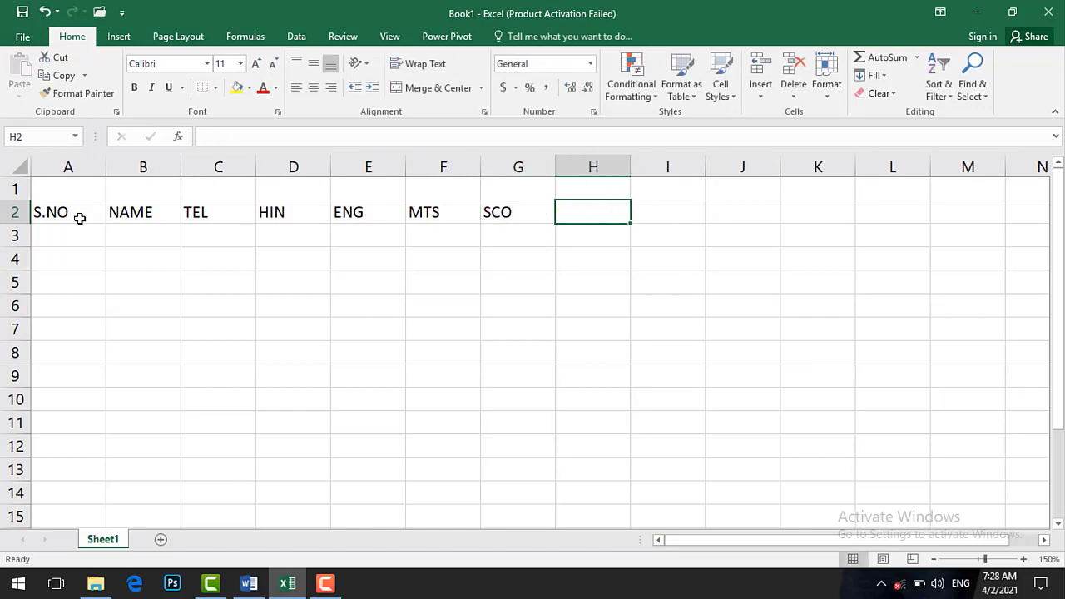
type("SCI")
key("Tab")
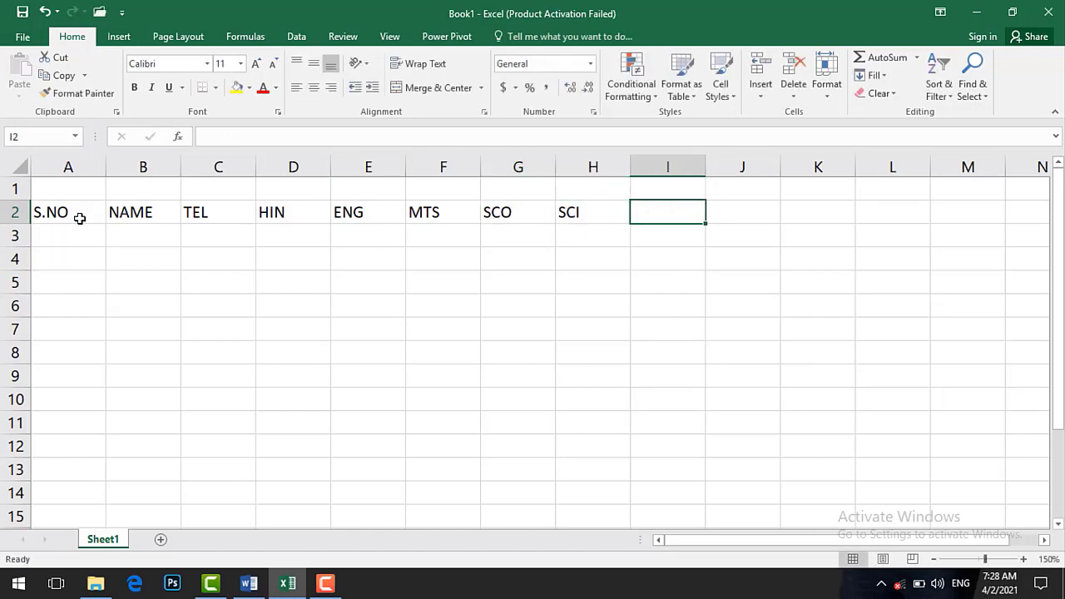
Step: Add the calculation headers TOTAL, AVERAGE, RESULT, RANK, MIN and MAX in cells I2 to N2
type("TOTAL")
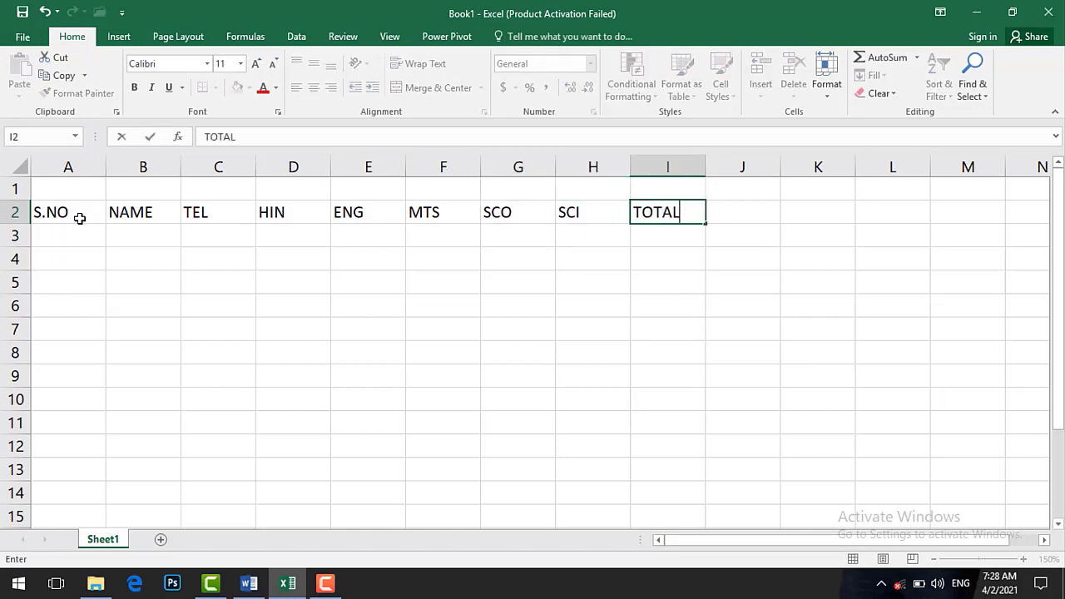
key("Tab")
type("AVERAGE")
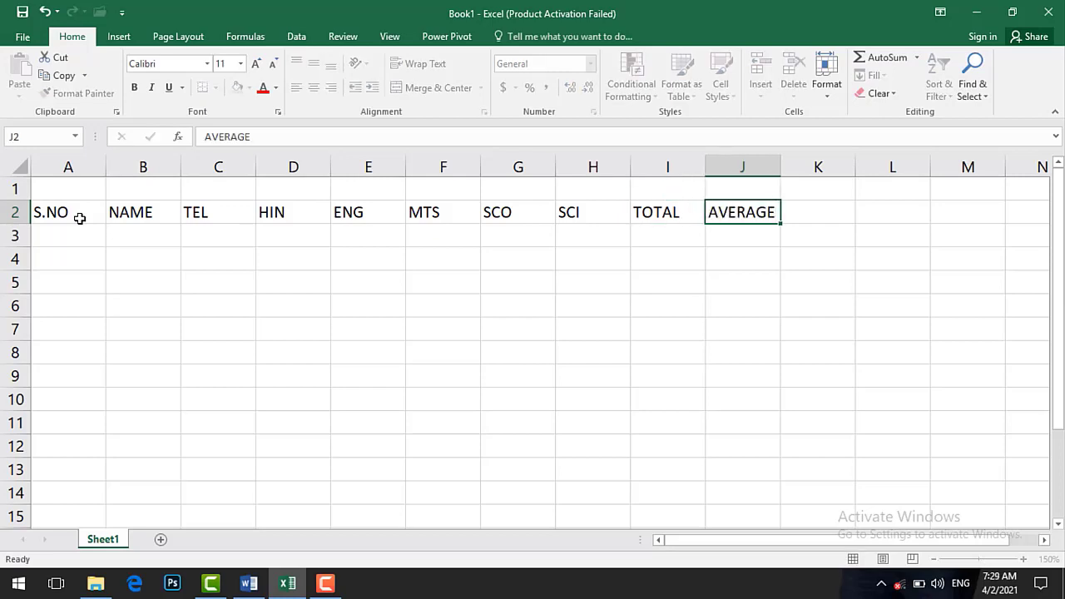
key("Tab")
type("RESULT")
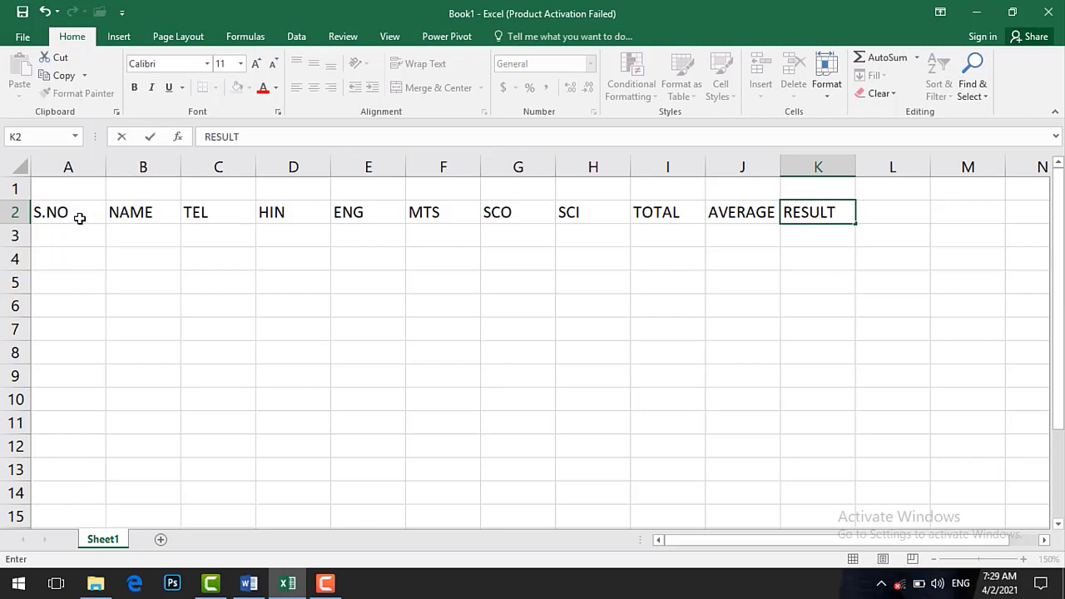
key("Tab")
type("RANK")
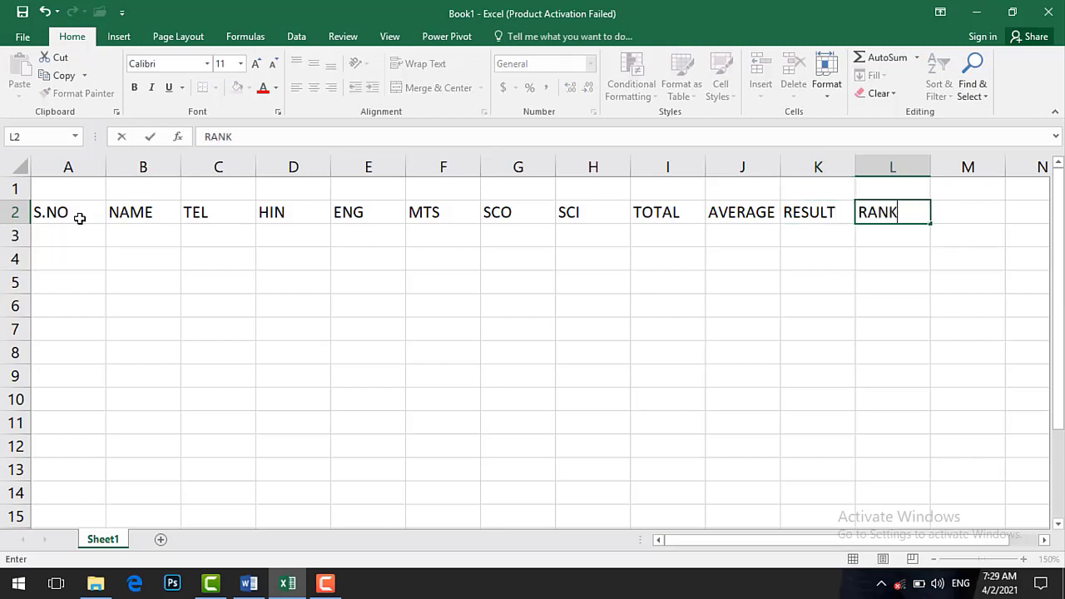
key("Tab")
type("MIN")
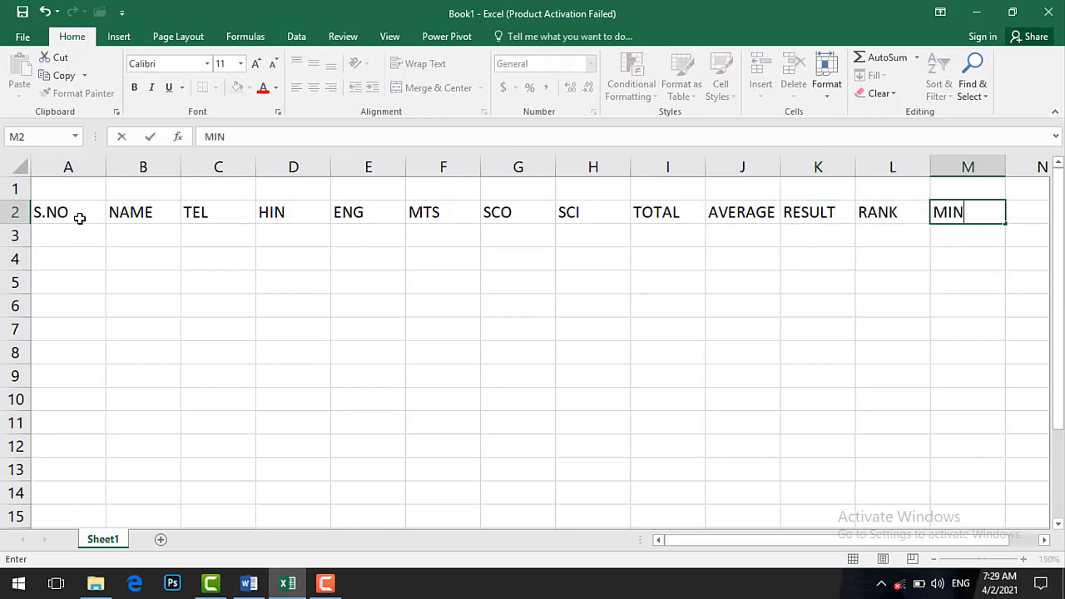
key("Tab")
type("MAX")
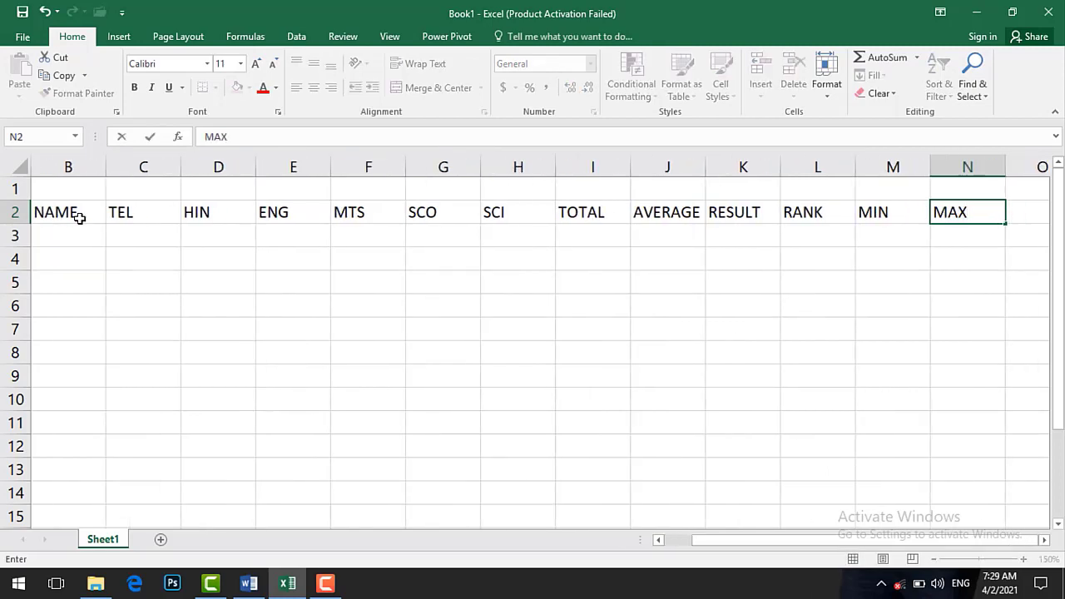
key("Return")
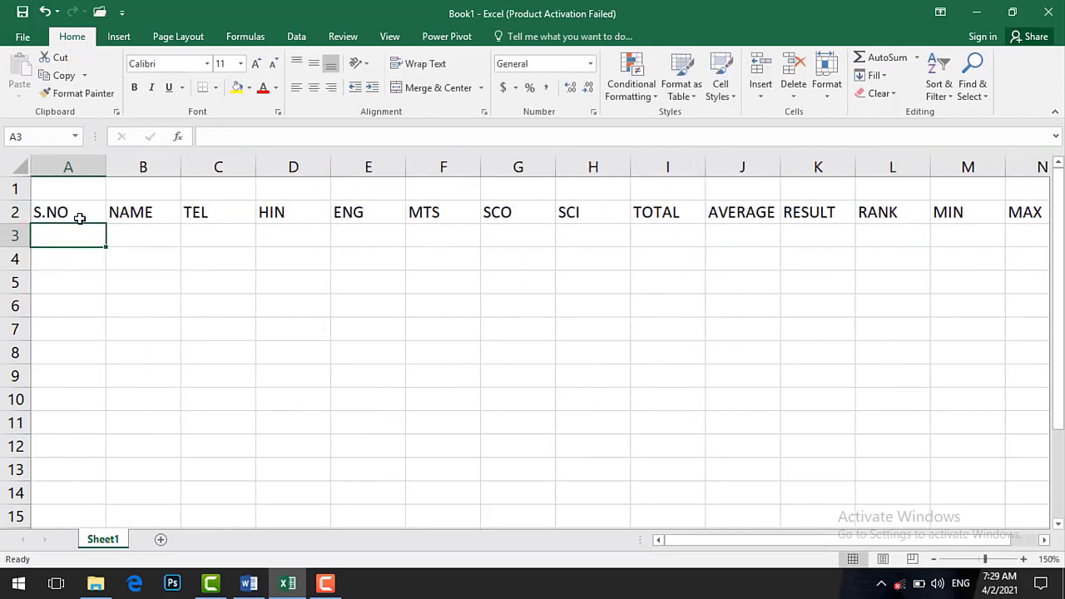
Step: Number the student rows 1 to 5 under S.NO in cells A3 to A7
type("1")
key("Return")
type("2")
key("Return")
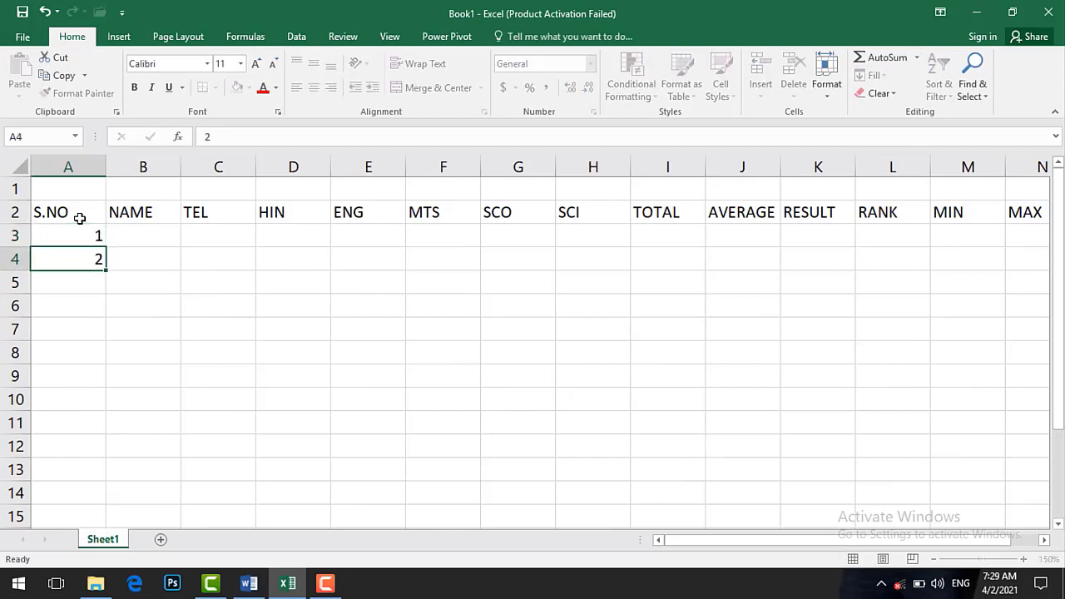
key("Return")
left_click(75, 235)
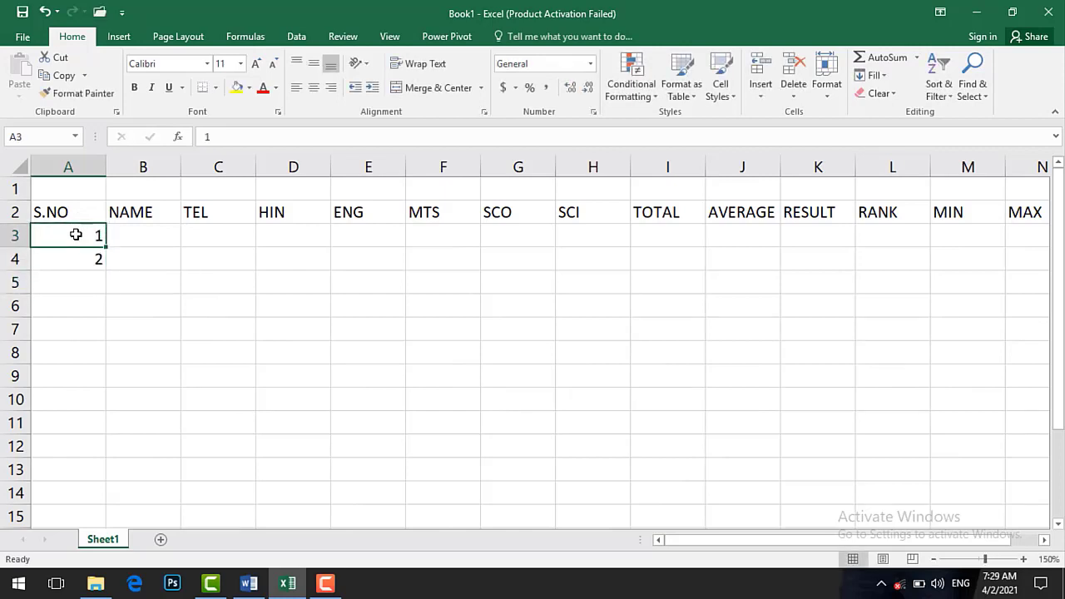
left_click_drag(75, 235, 100, 329)
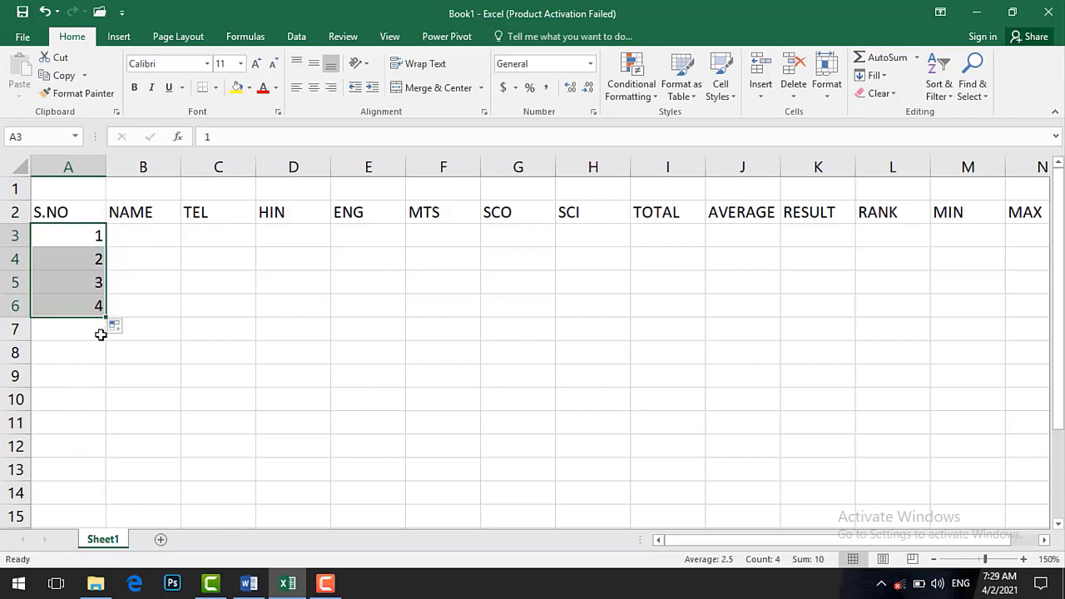
left_click(101, 334)
type("5")
key("Tab")
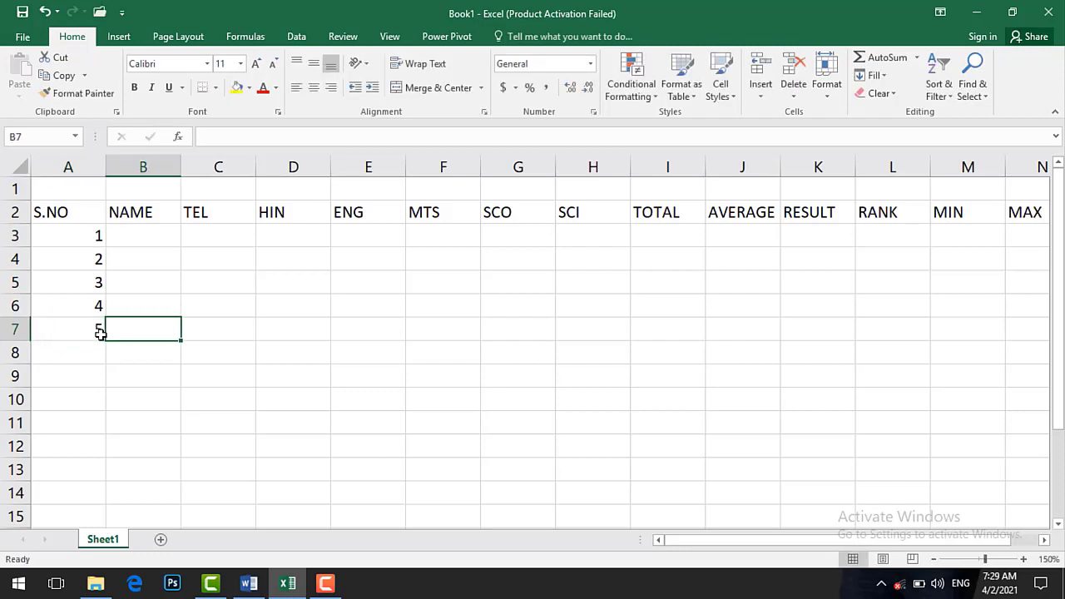
Step: Enter the first student's name from the mark list in cell B3
key("Up")
key("Up")
key("Up")
key("Up")
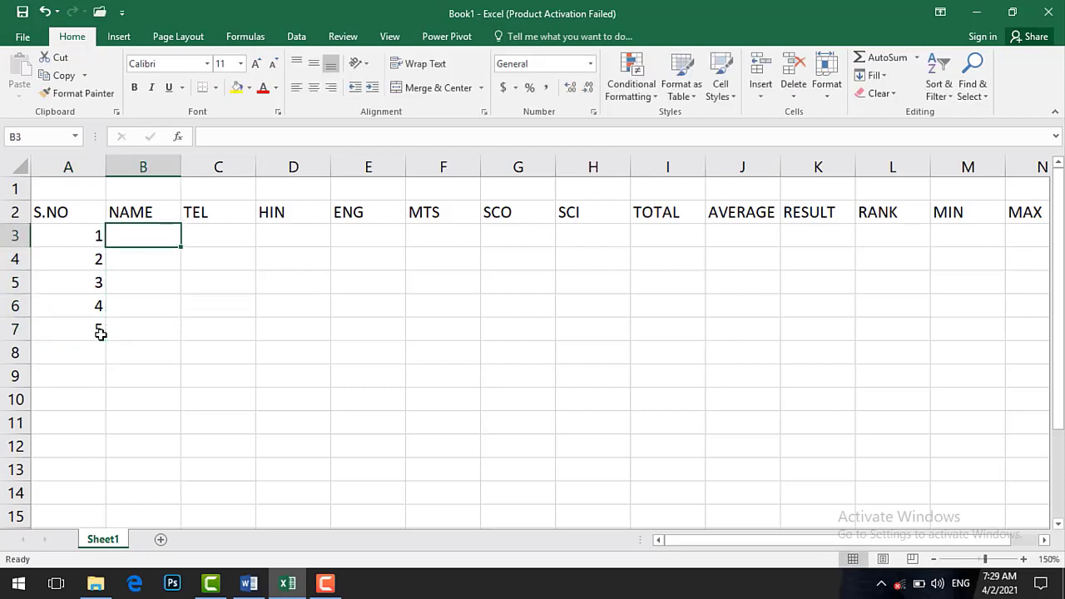
type("JAI")
key("Return")
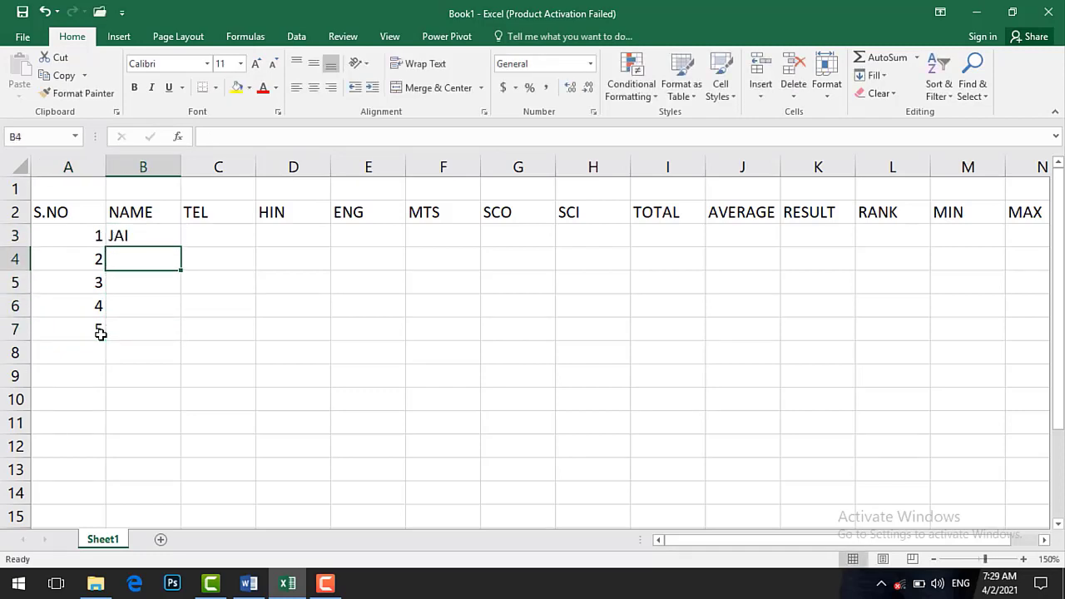
Step: Check the mark list in Word, return to Excel and enter the second student's name in cell B4
left_click(250, 585)
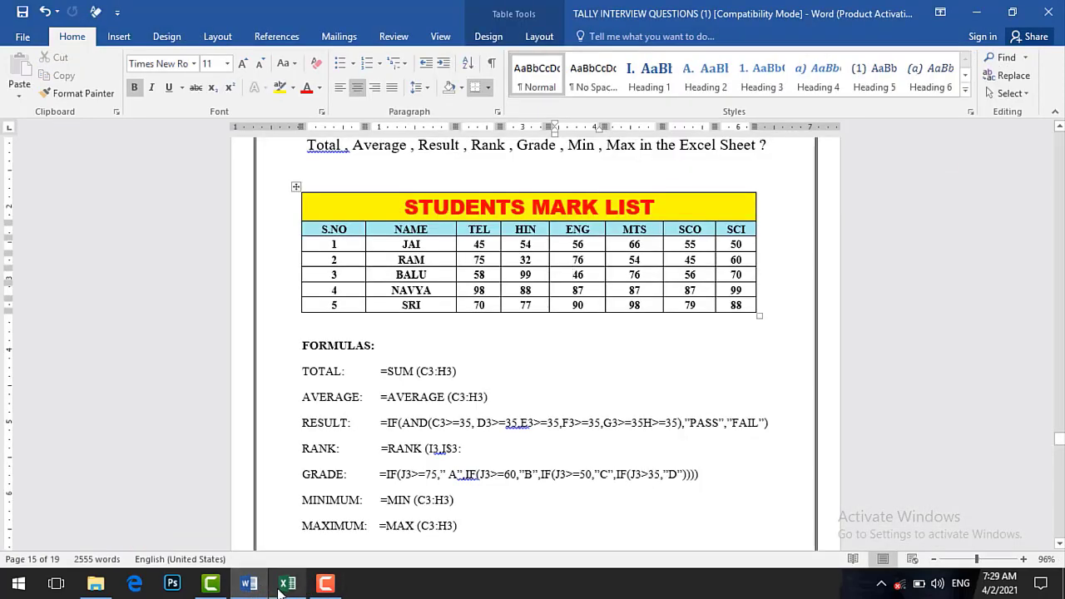
left_click(286, 585)
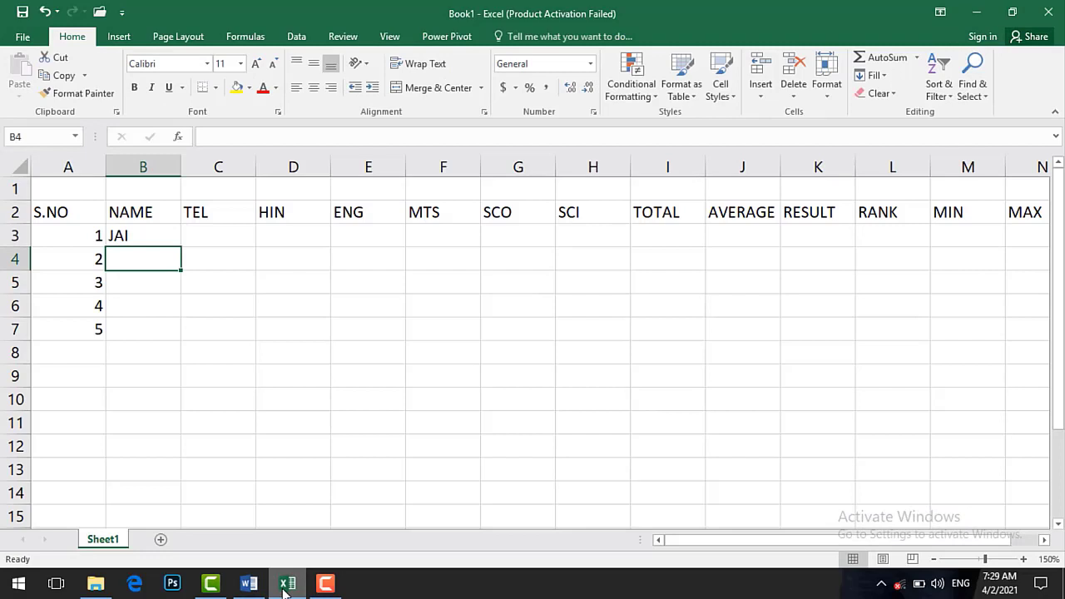
type("RAM")
key("Return")
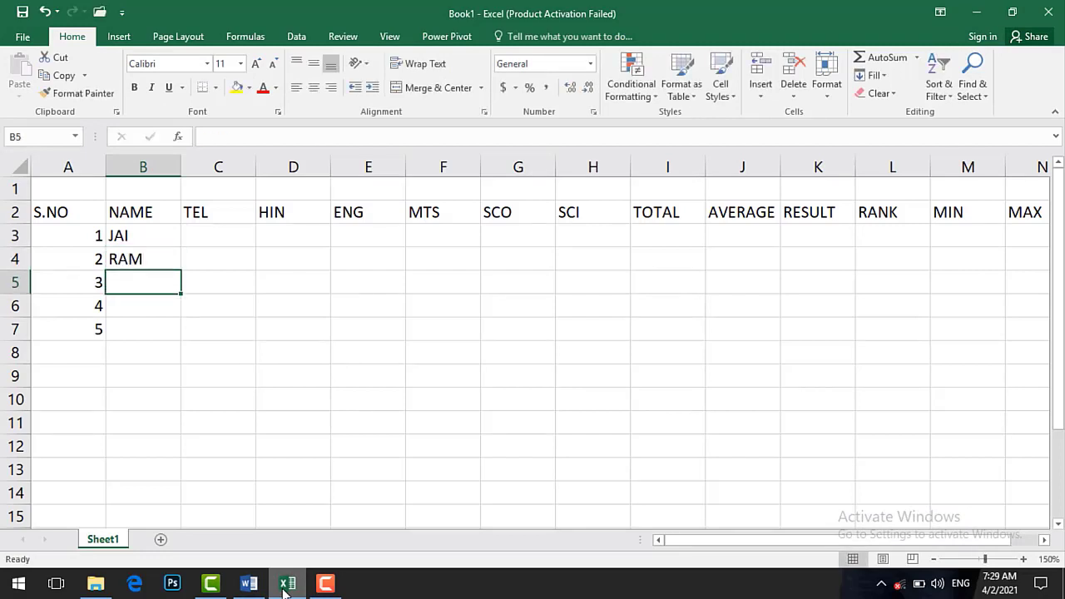
Step: Enter the third student's name in cell B5, spelled as in the Word mark list
type("NBALU")
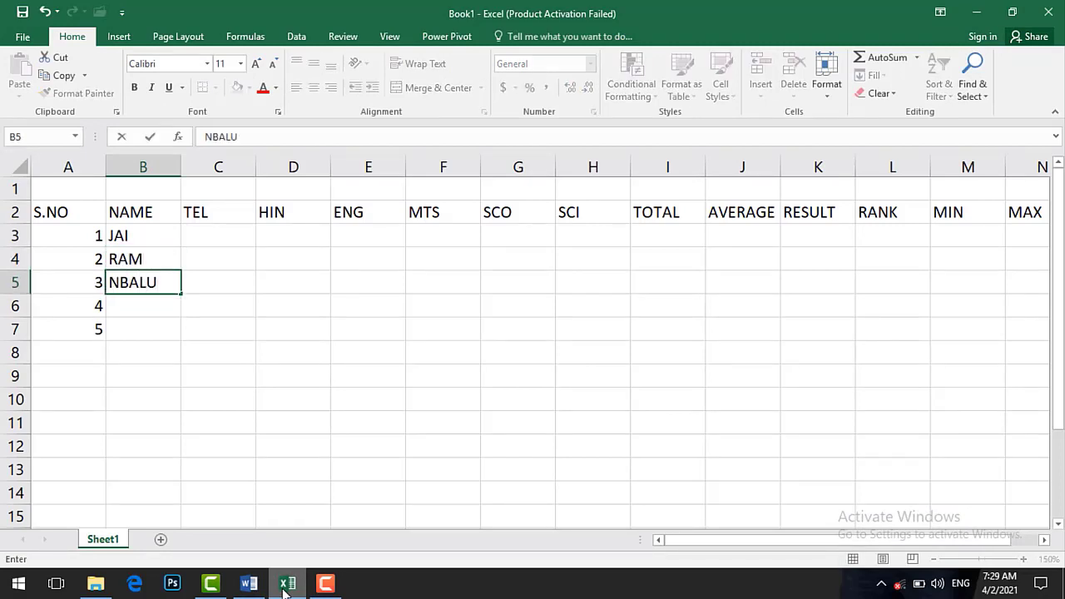
key("BackSpace")
key("BackSpace")
key("BackSpace")
key("BackSpace")
key("BackSpace")
type("B")
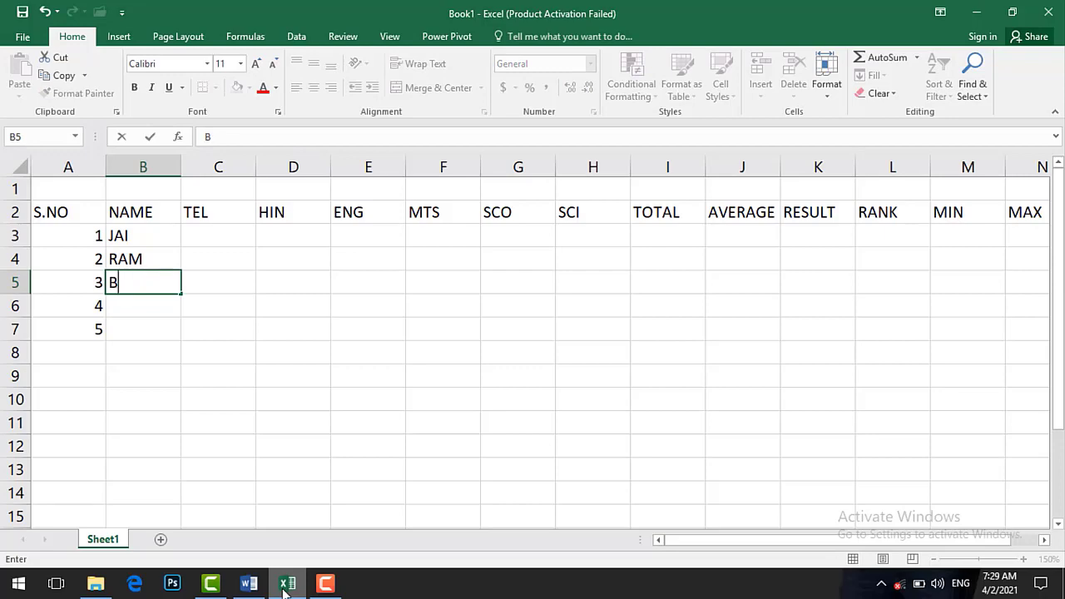
type("ALU")
key("Return")
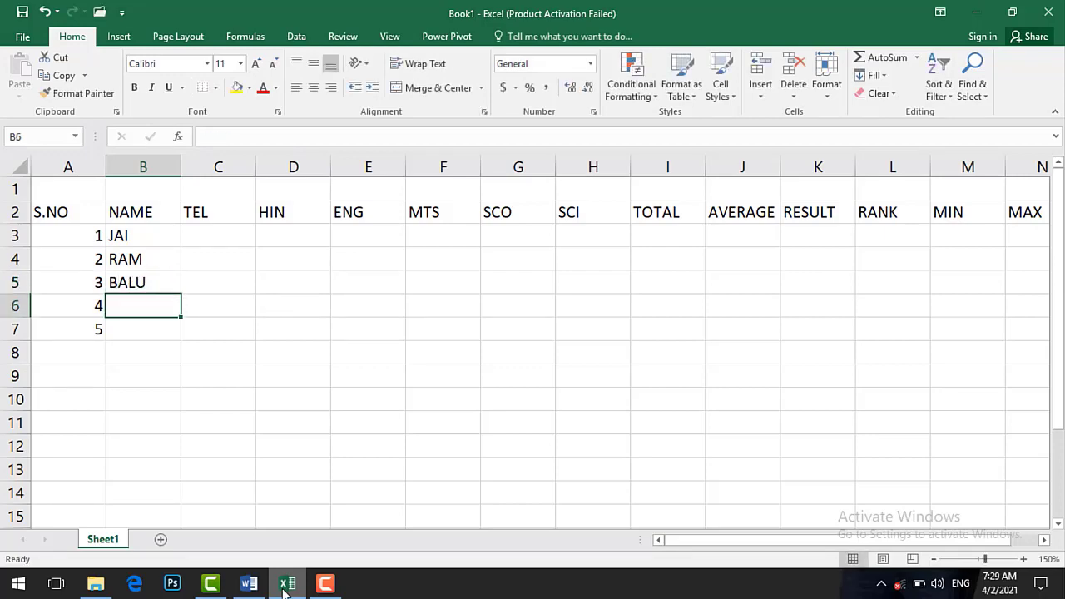
Step: Check the mark list in Word, return to Excel and enter the fourth and fifth students' names in cells B6 and B7
left_click(285, 586)
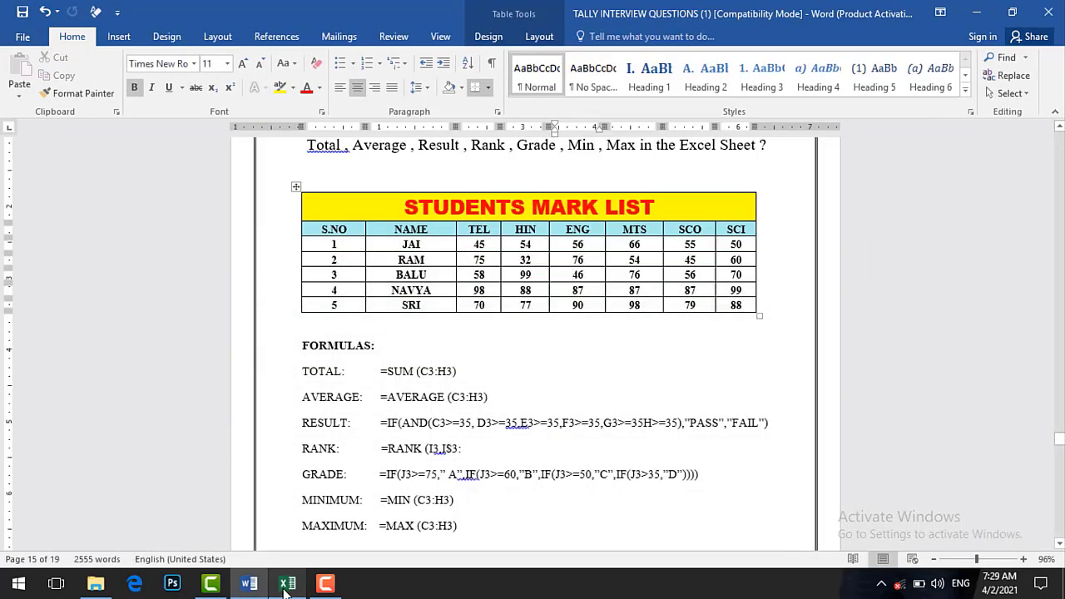
left_click(285, 585)
type("NA")
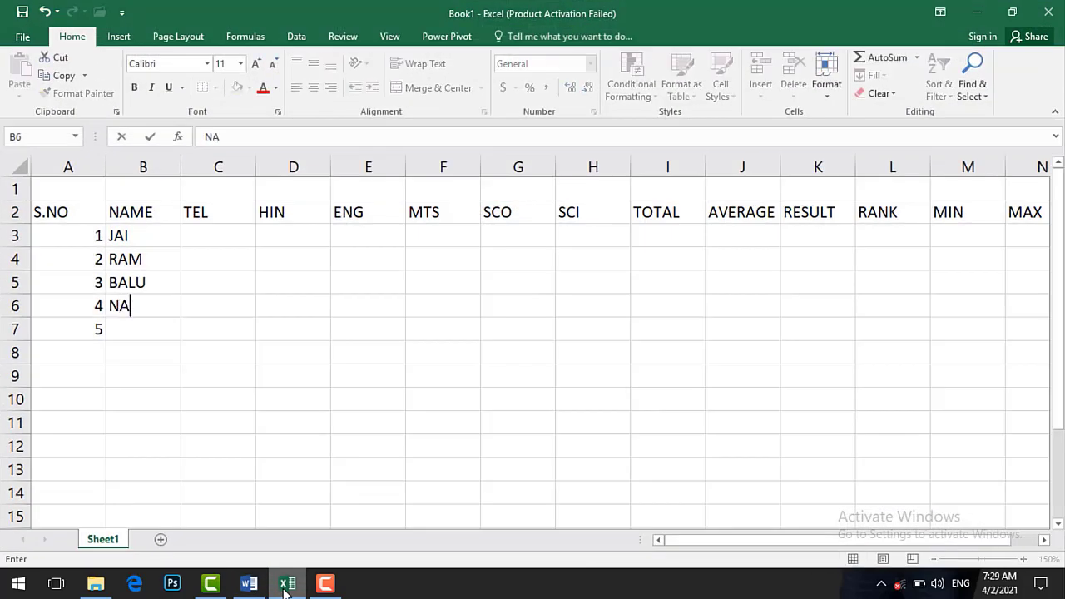
type("VYA")
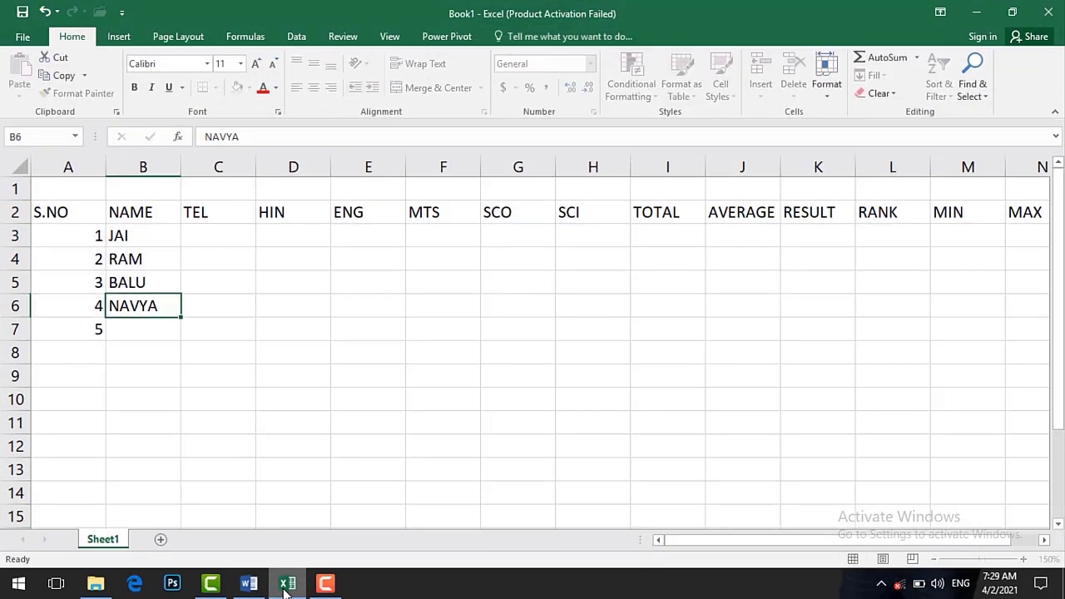
key("Return")
type("SRI")
key("Tab")
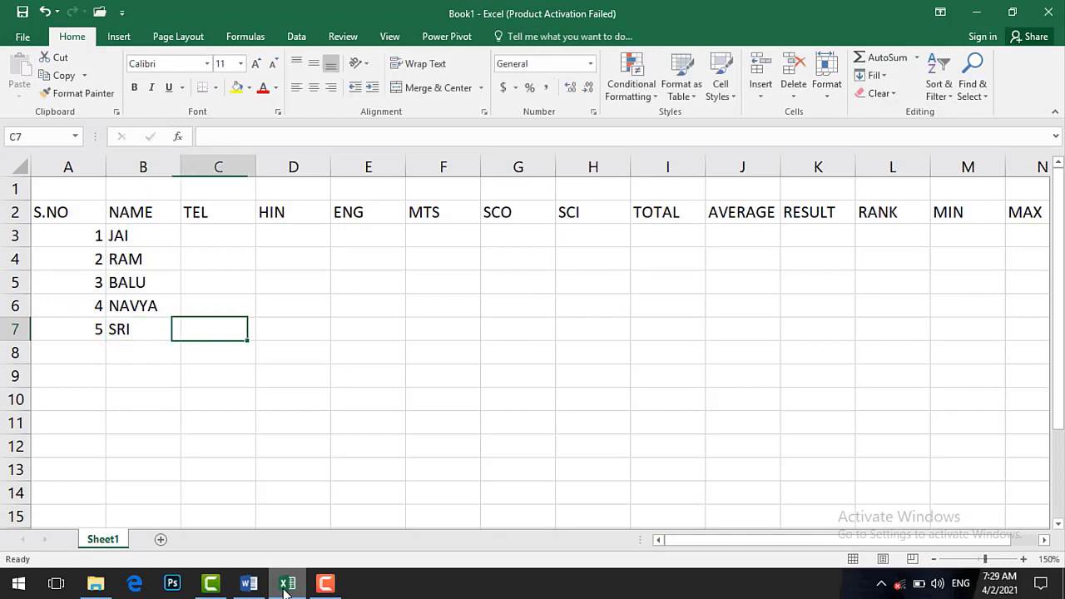
Step: Switch to the mark list in Word and remove the bold formatting from all five student rows
key("Up")
key("Up")
key("Up")
key("Up")
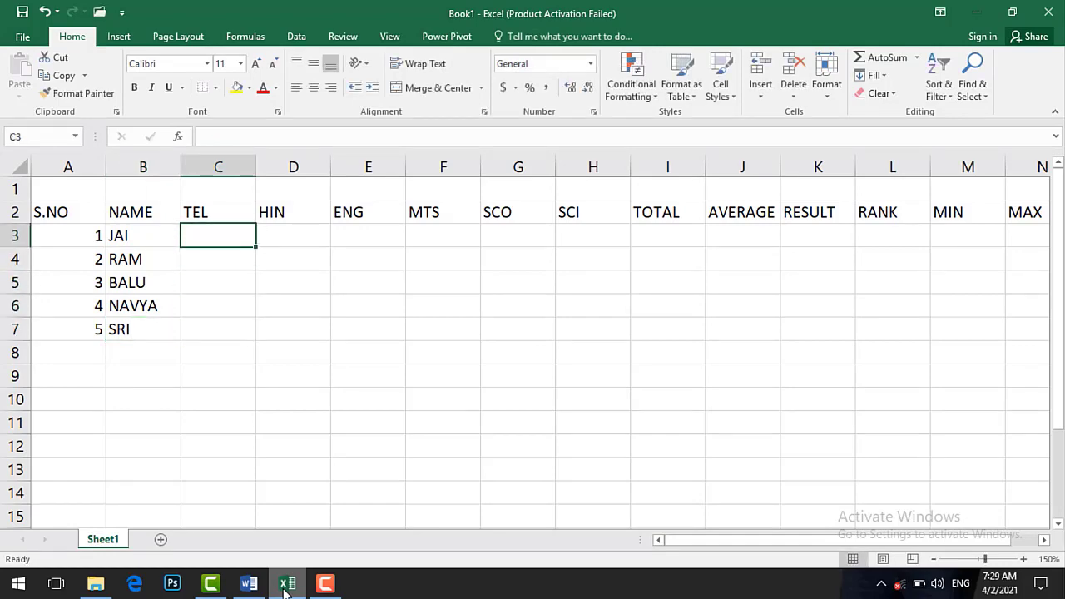
left_click(287, 586)
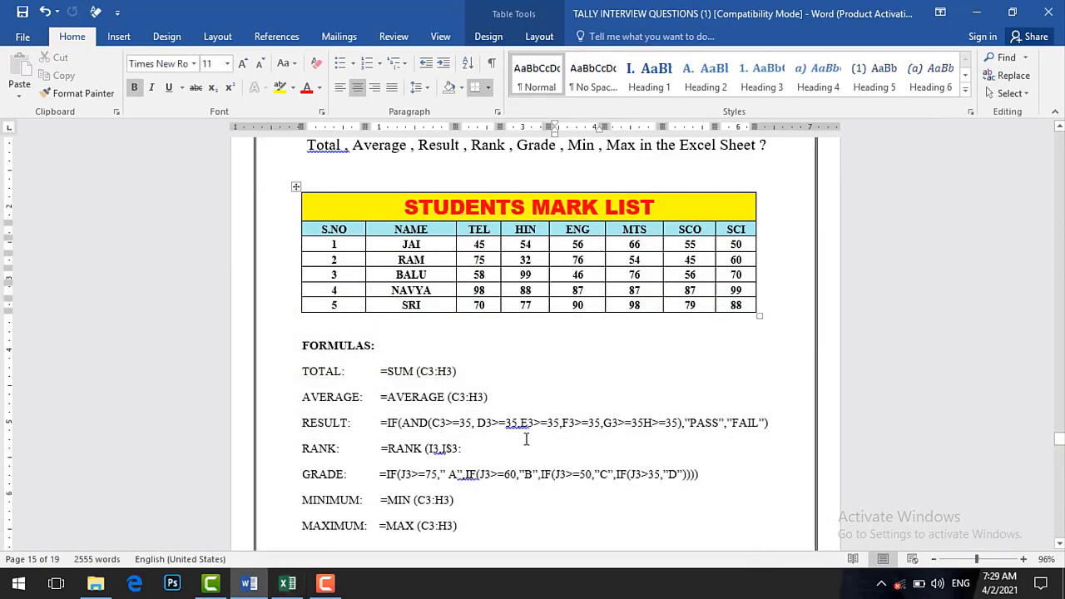
left_click_drag(476, 245, 734, 309)
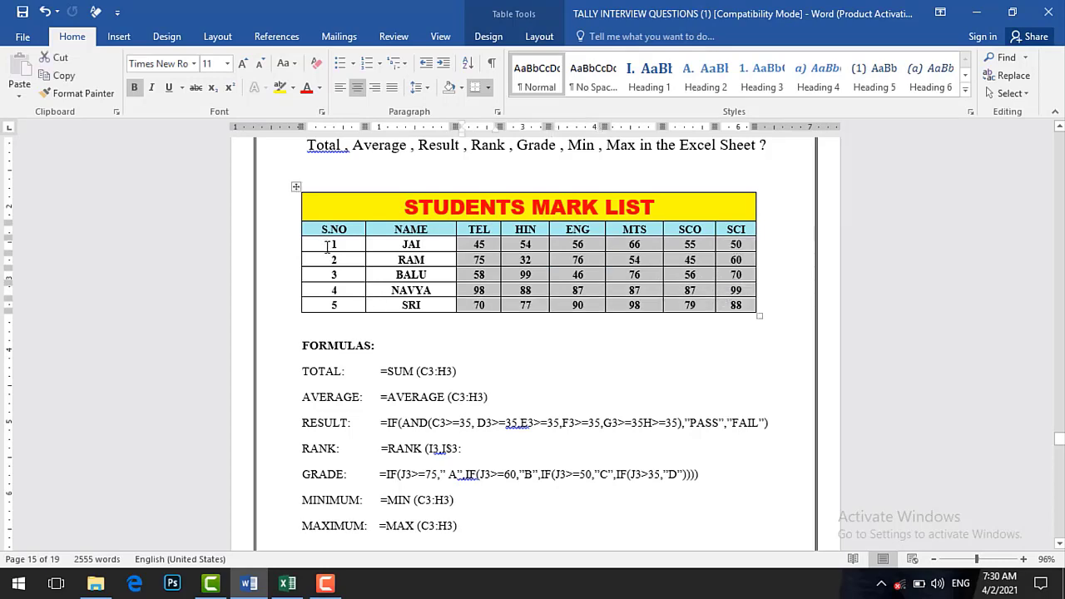
left_click_drag(329, 245, 754, 304)
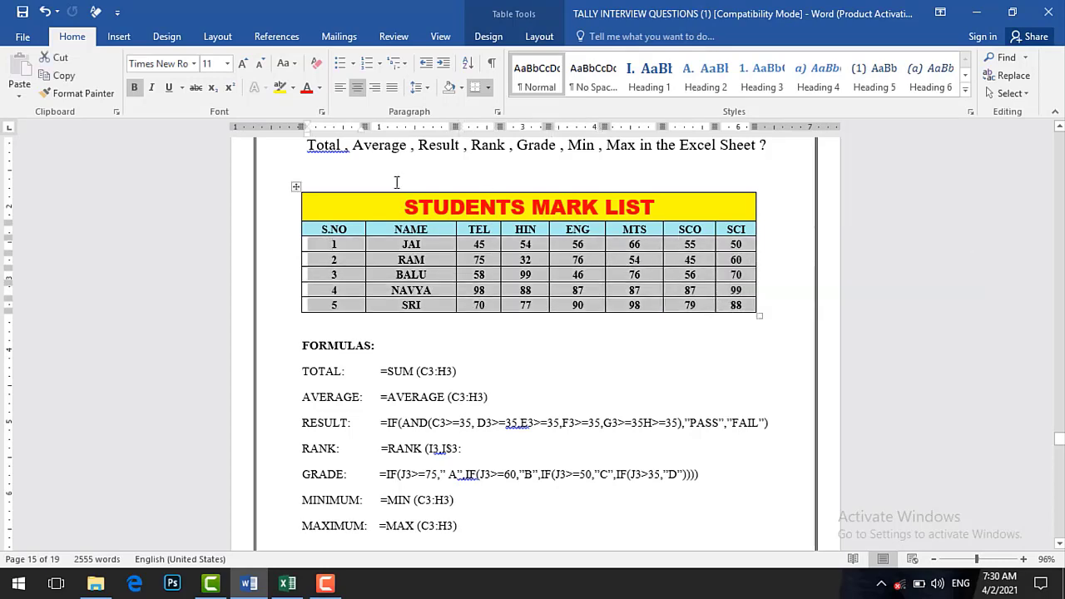
left_click(137, 94)
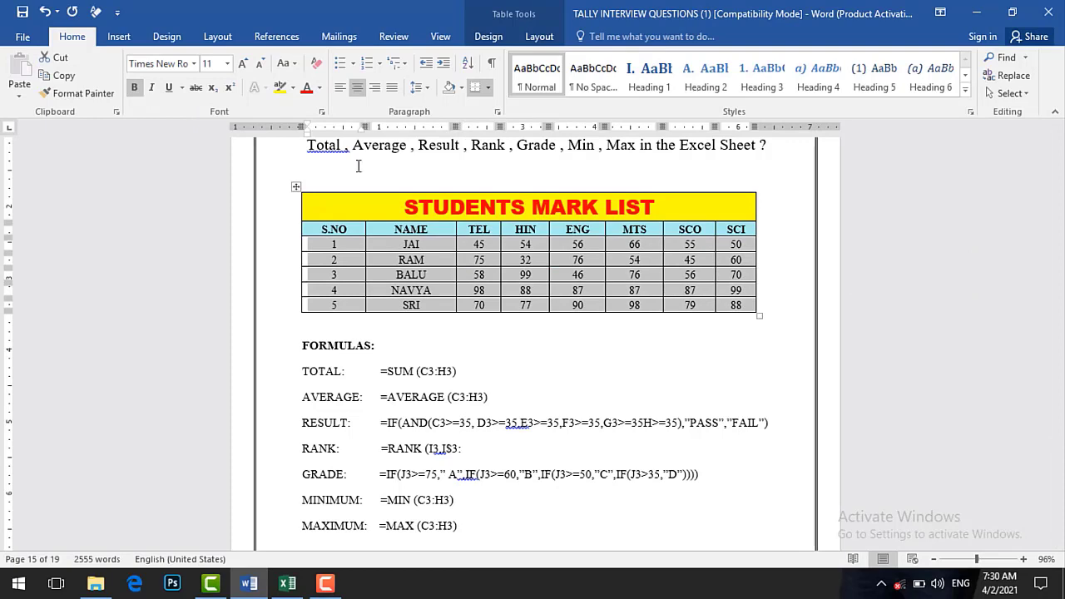
left_click(475, 249)
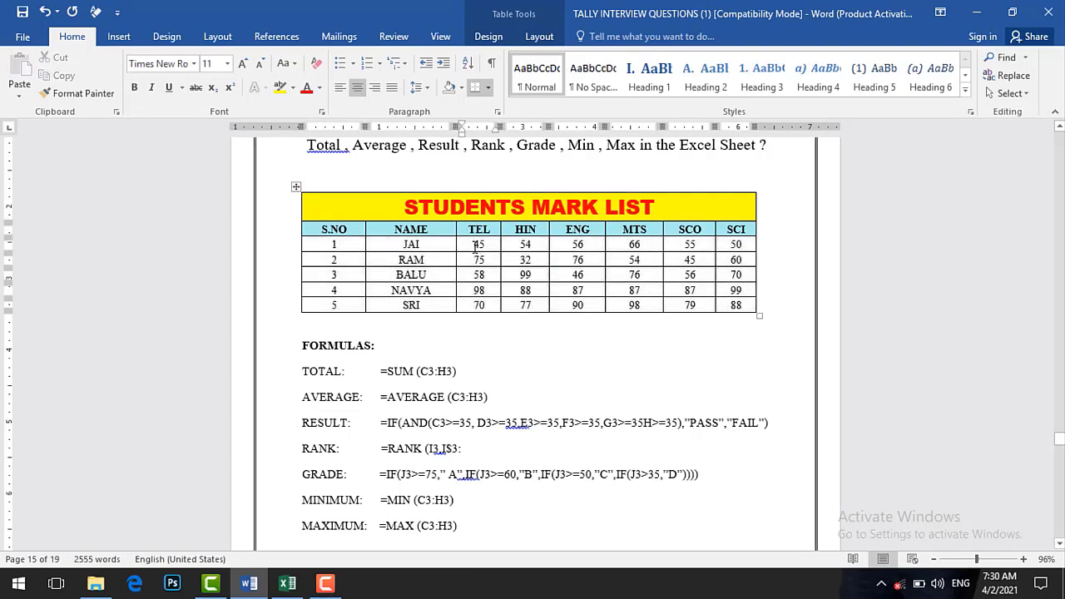
Step: Copy the TEL to SCI marks of all five students from Word and paste them into Excel starting at cell C3
left_click_drag(475, 245, 732, 305)
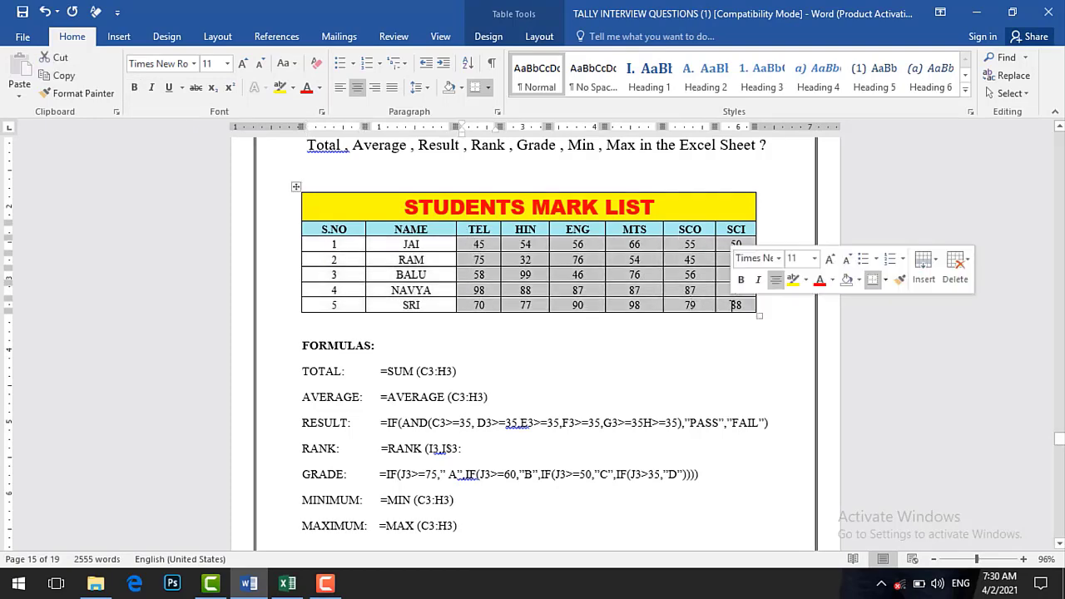
key("ctrl+c")
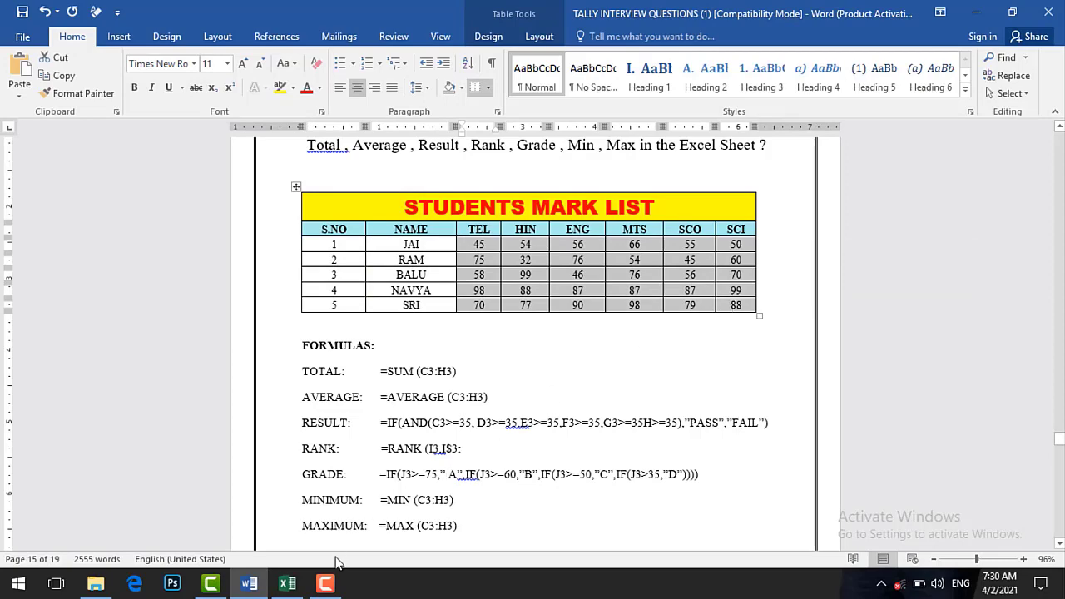
left_click(287, 583)
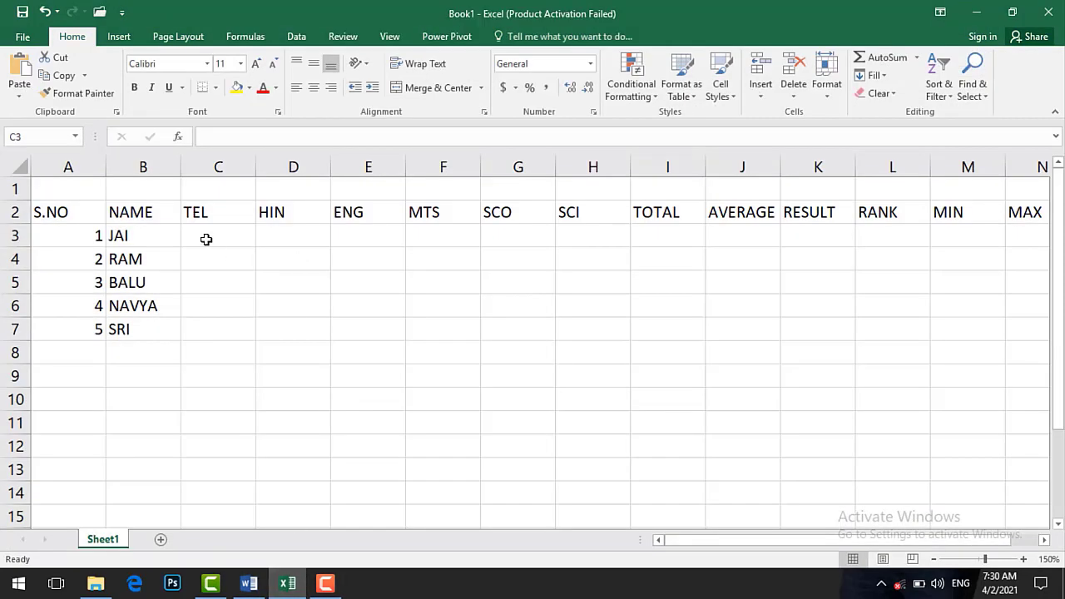
left_click(207, 240)
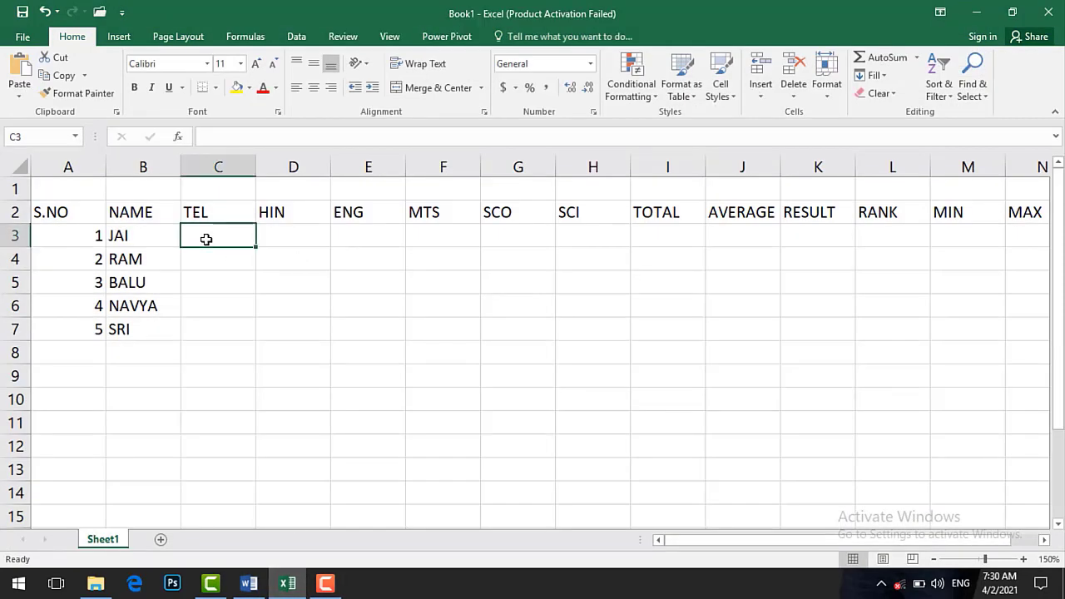
key("ctrl+v")
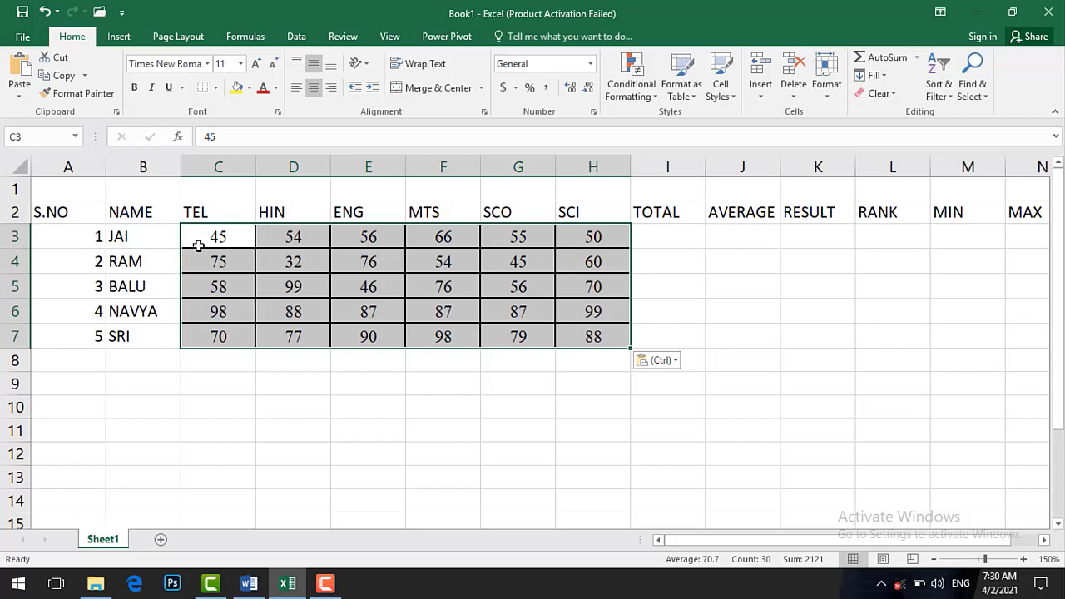
left_click(302, 304)
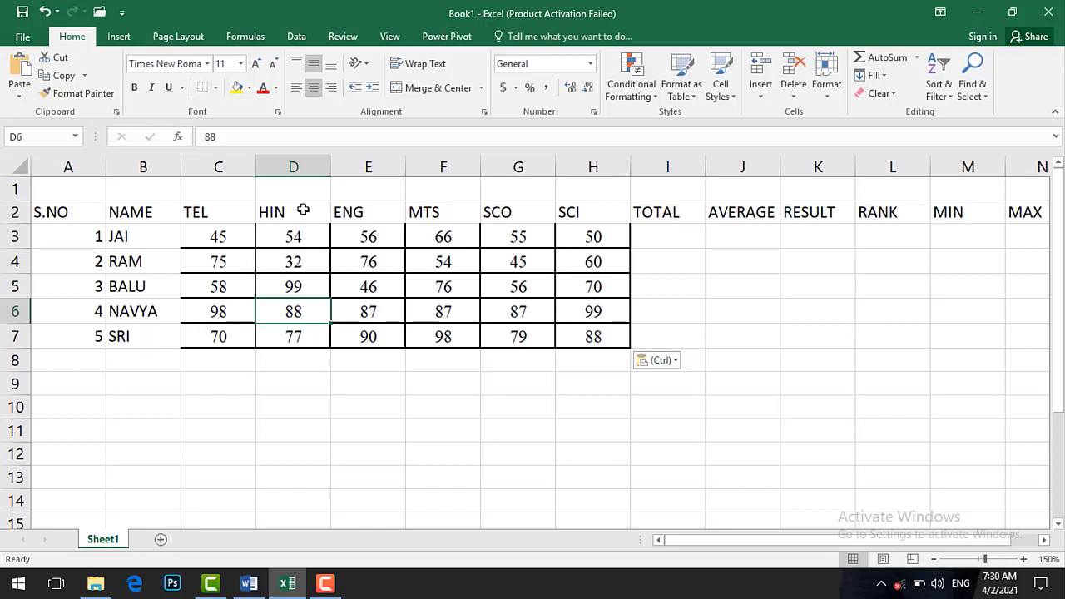
Step: Apply All Borders to the whole mark list from cell A1 through the MAX column down to row 7
left_click(88, 197)
left_click_drag(89, 196, 1023, 349)
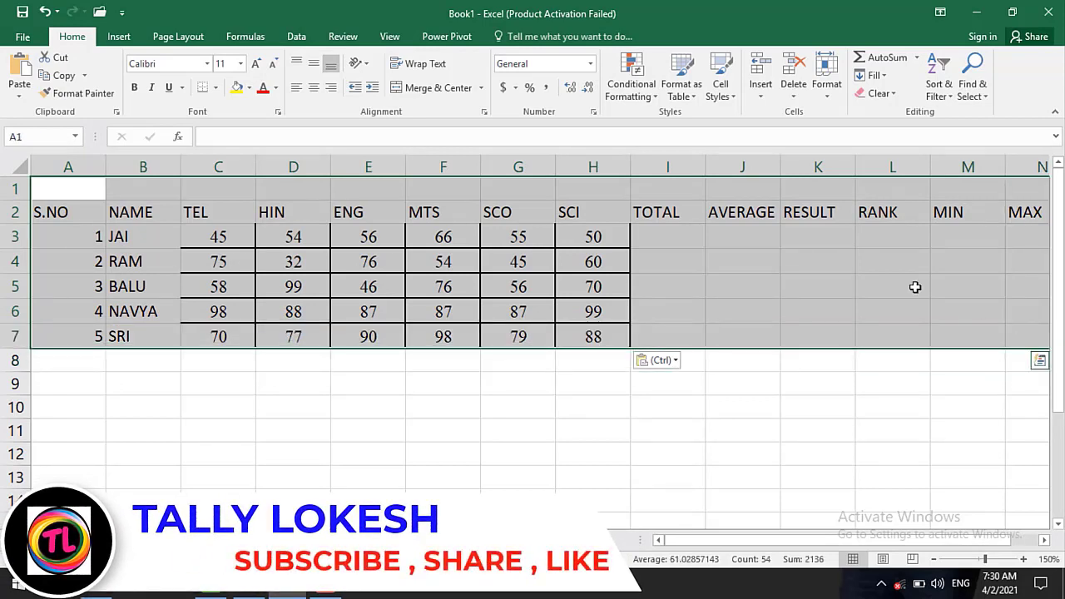
left_click(216, 88)
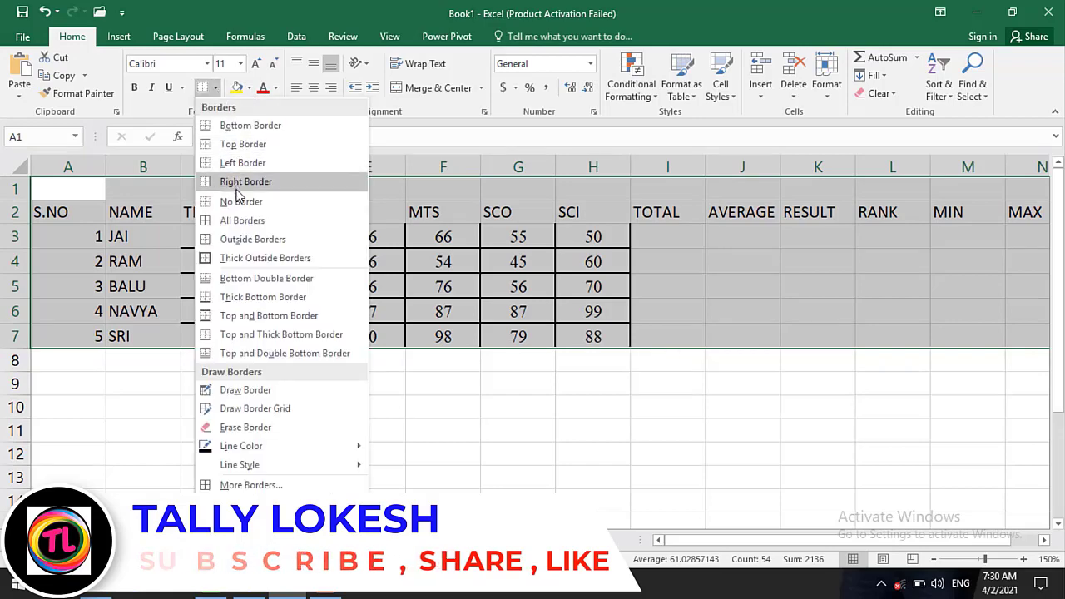
left_click(243, 220)
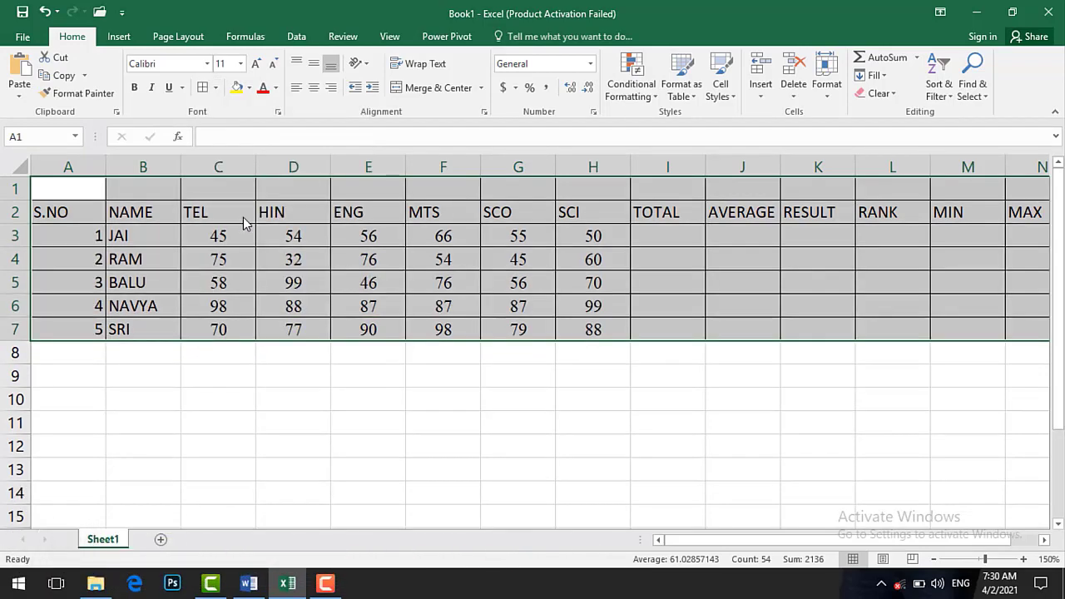
left_click(253, 278)
Step: Merge and center the row 1 cells across the table from column A through MAX, and make row 1 taller
left_click(83, 195)
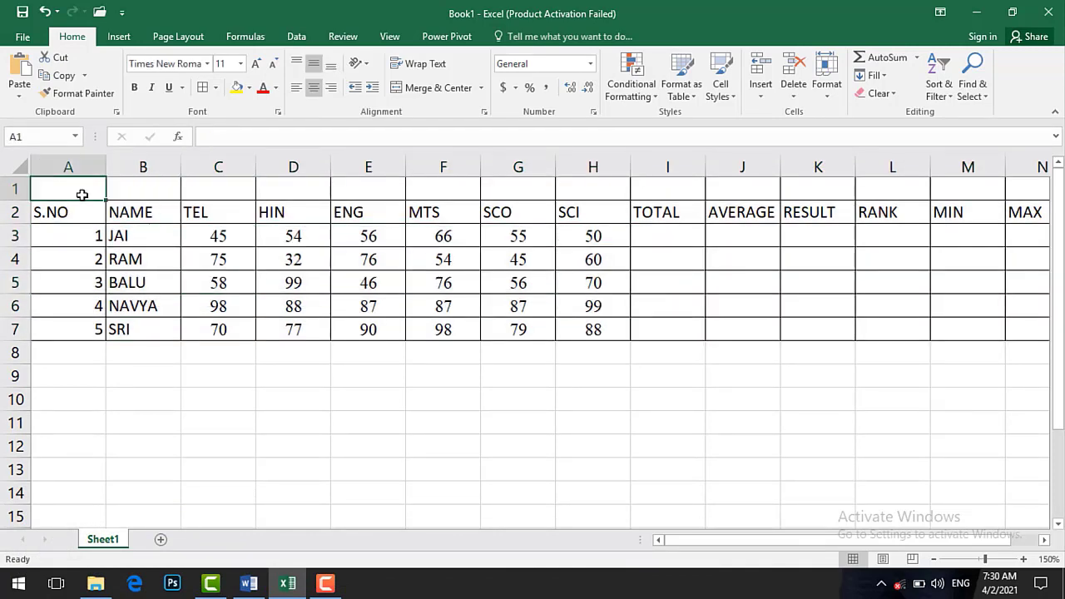
left_click_drag(295, 197, 1009, 191)
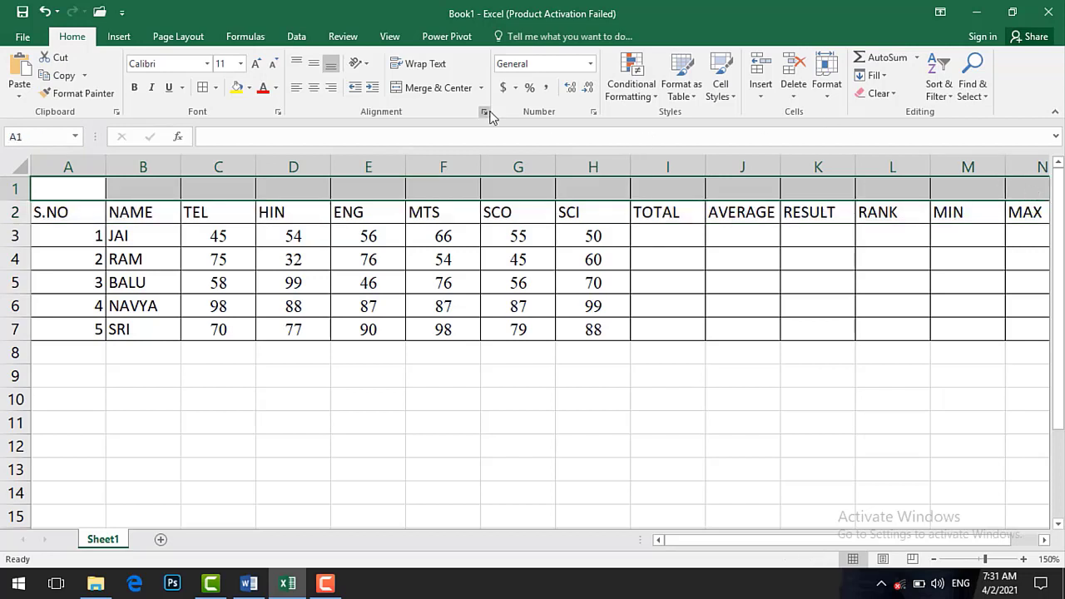
left_click(443, 88)
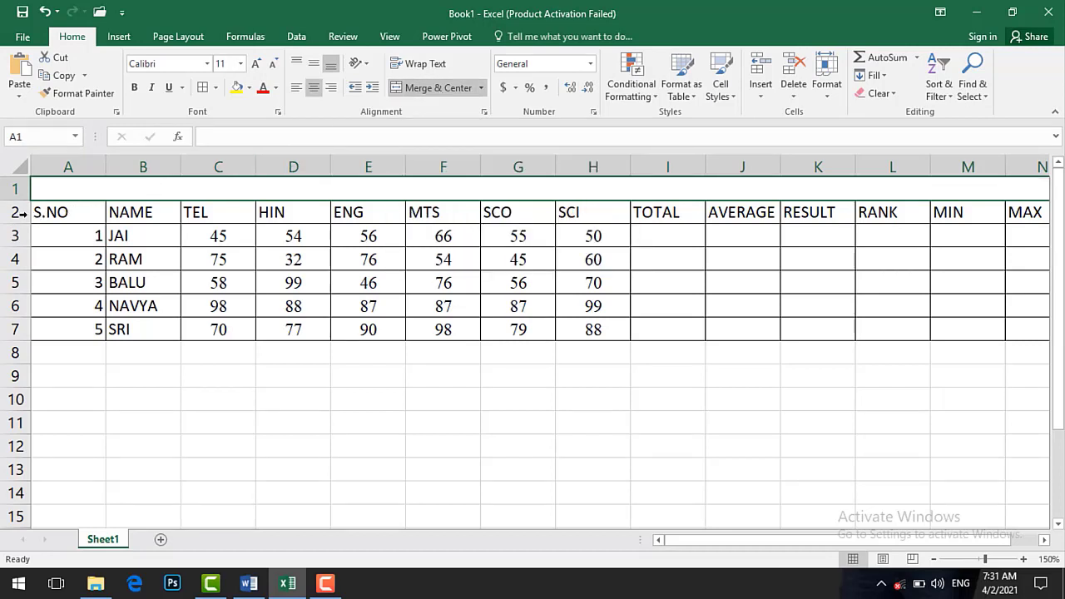
left_click_drag(20, 201, 19, 212)
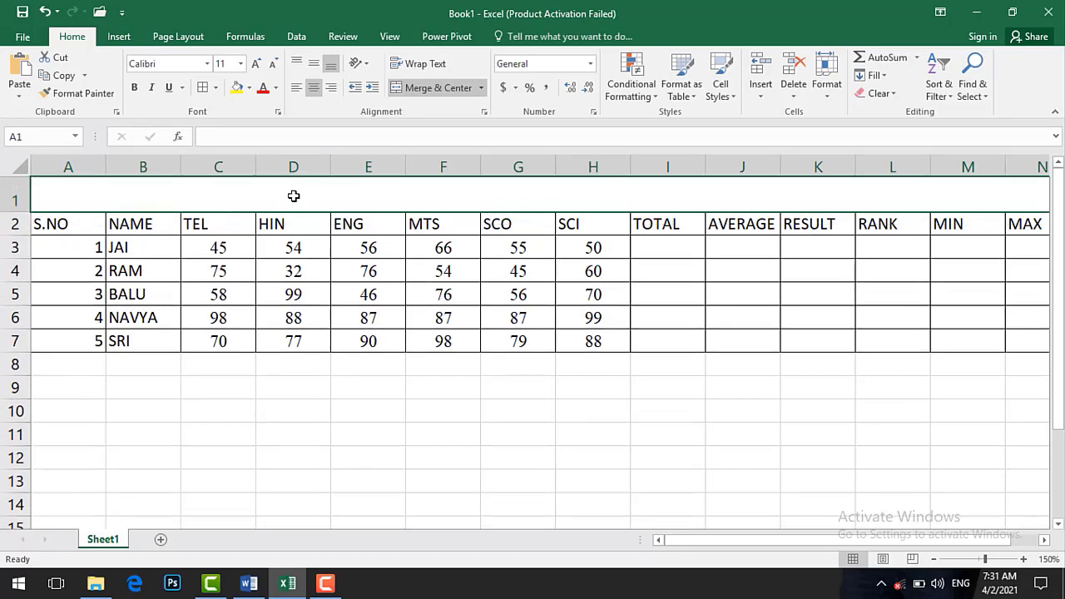
Step: Enter the title STUDENTS MARK LIST in the merged cell of row 1
type("STU")
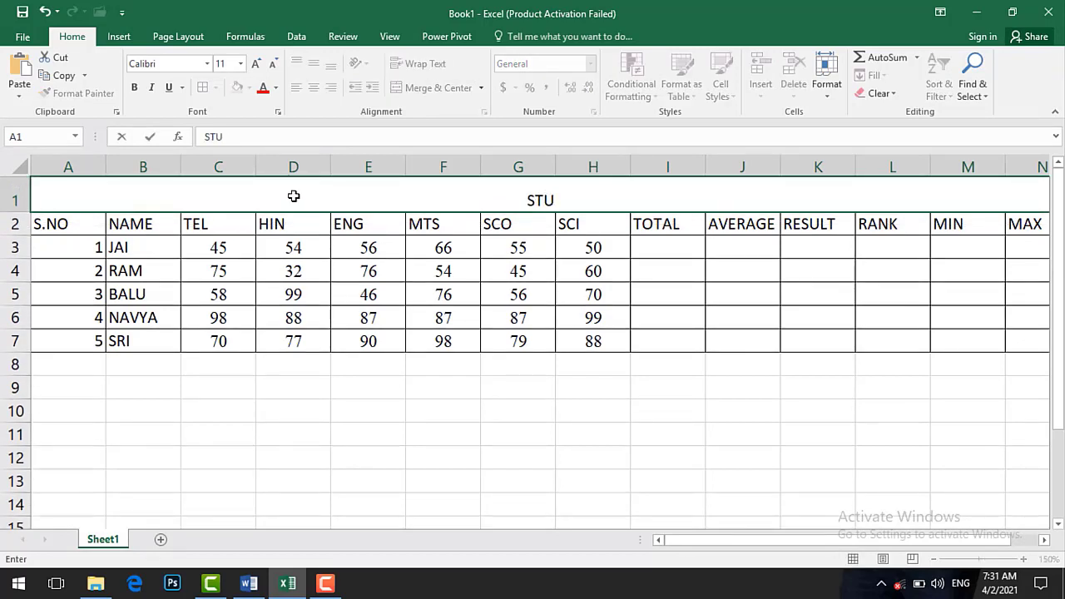
type("DENT")
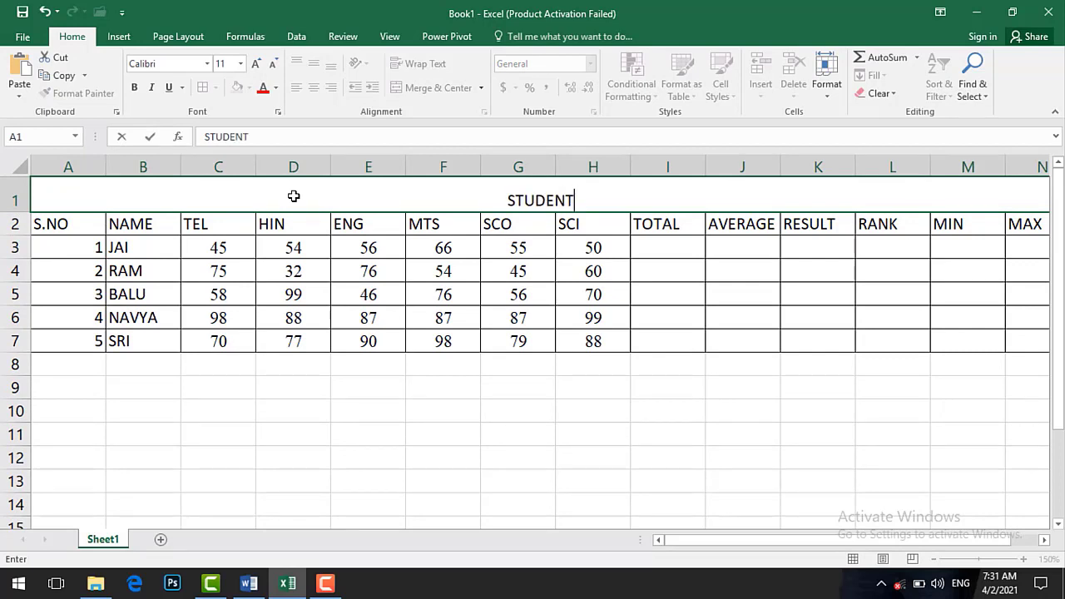
type("S MAR")
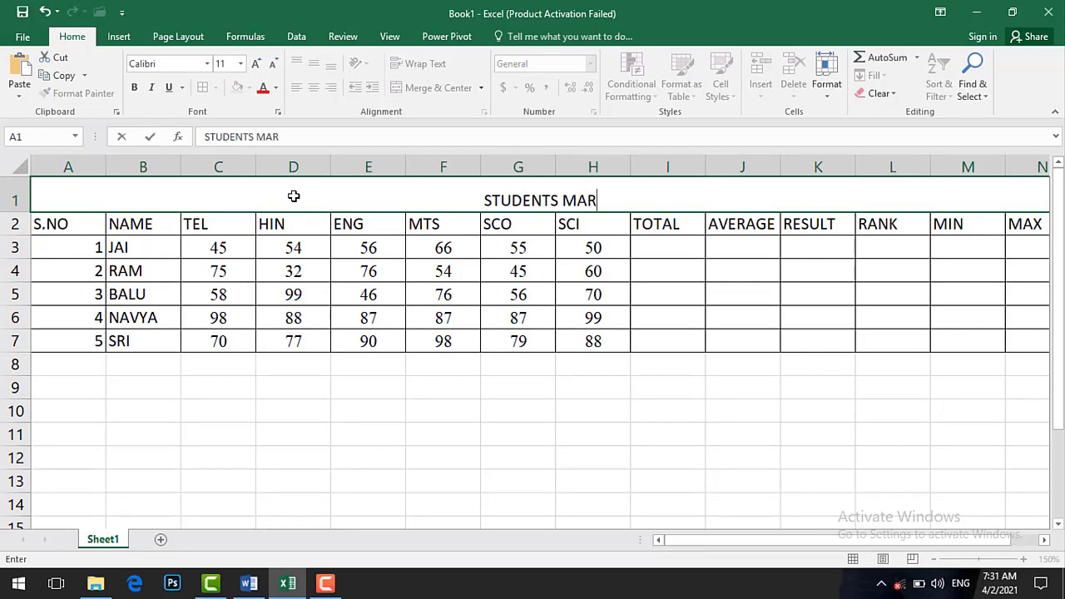
type("K L")
key("BackSpace")
type("K LIST")
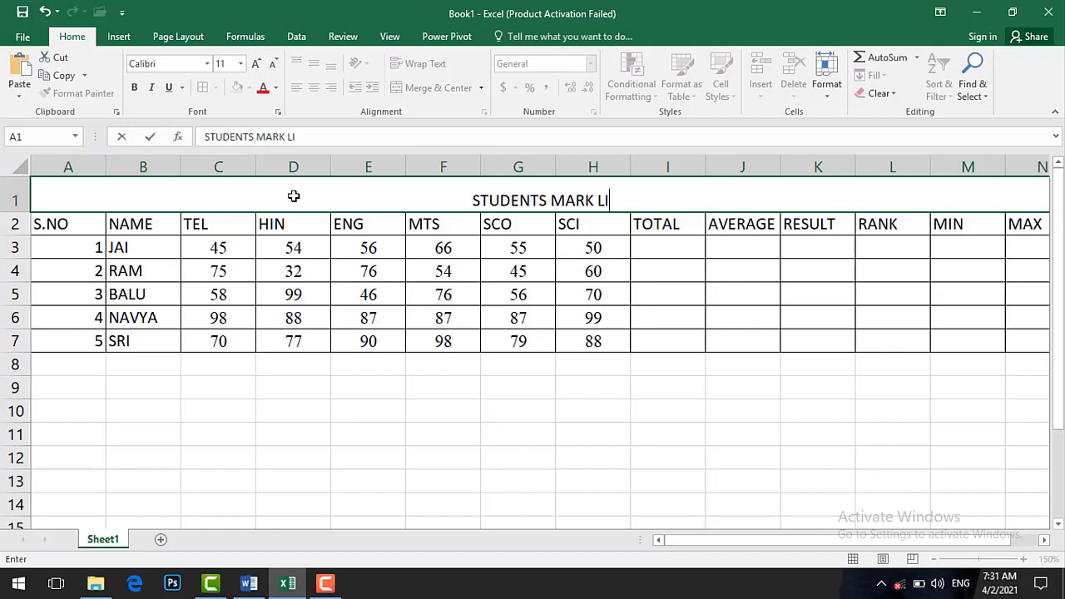
left_click(251, 287)
Step: Give the title cell a yellow fill and red text, and increase its font size to 18
left_click(405, 195)
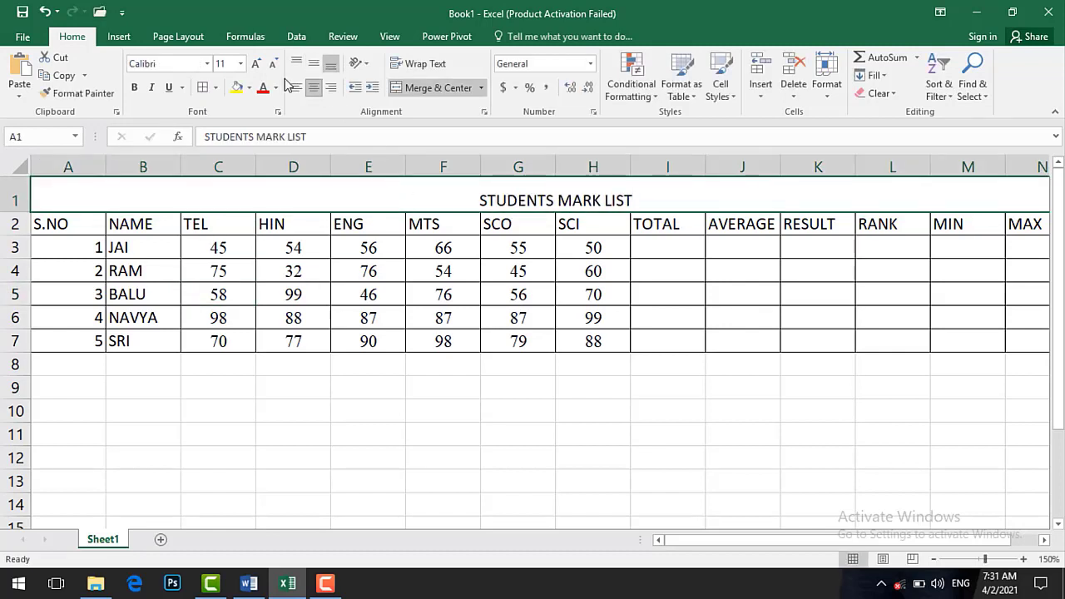
left_click(238, 89)
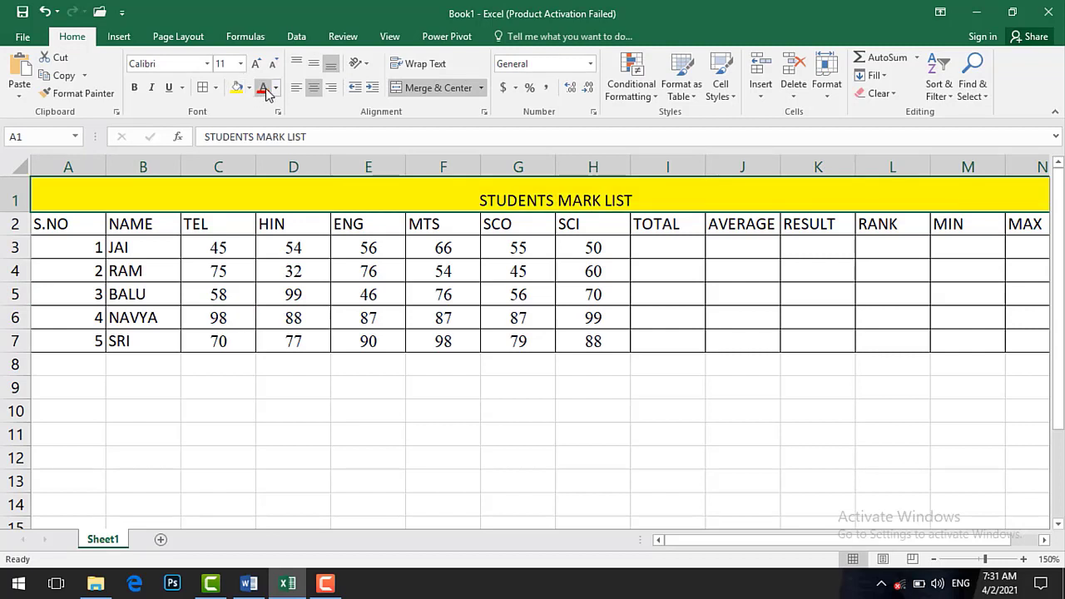
left_click(263, 89)
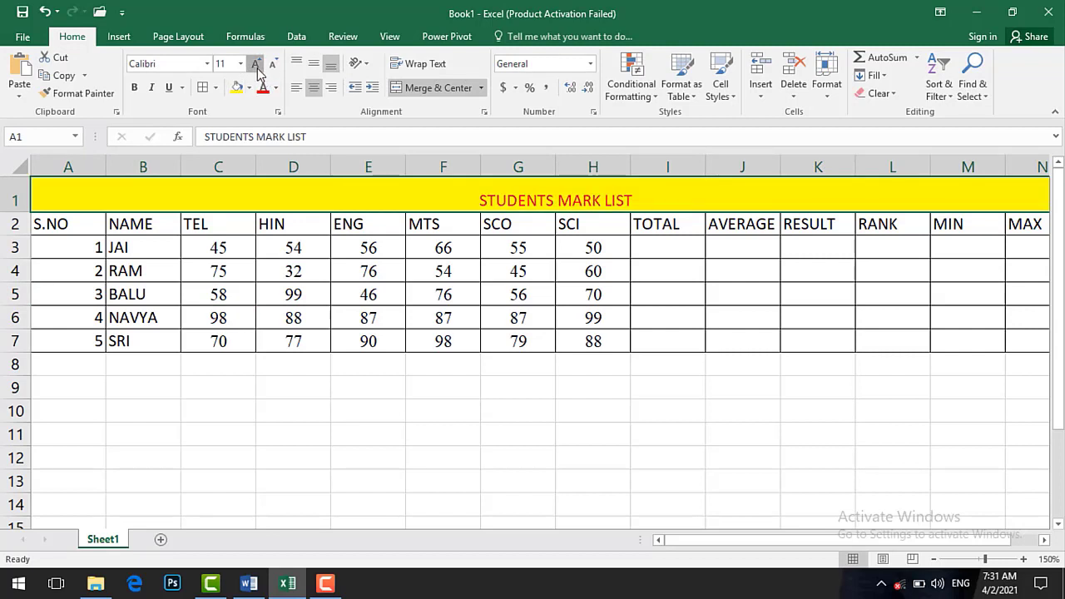
left_click(256, 65)
left_click(256, 64)
left_click(256, 65)
left_click(256, 65)
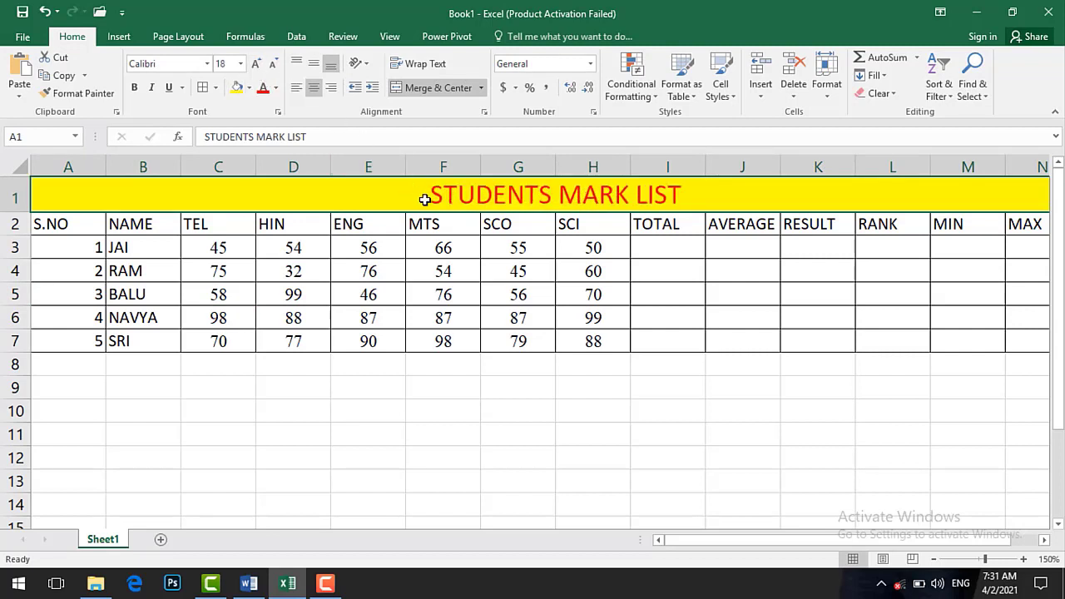
Step: Set the title's font to Times New Roman and make it bold
left_click(208, 67)
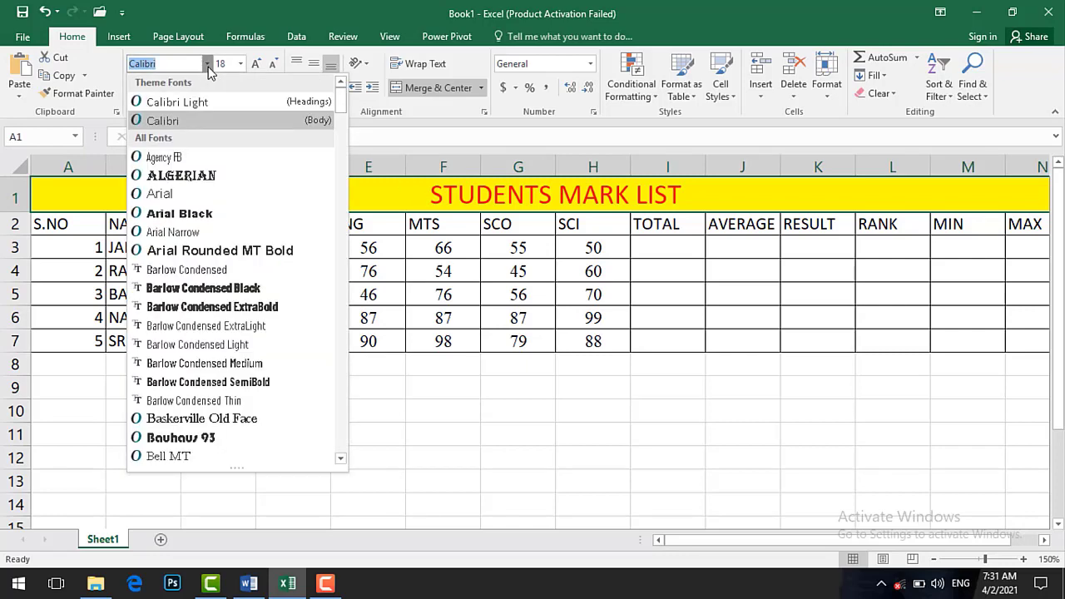
type("Times New Roma")
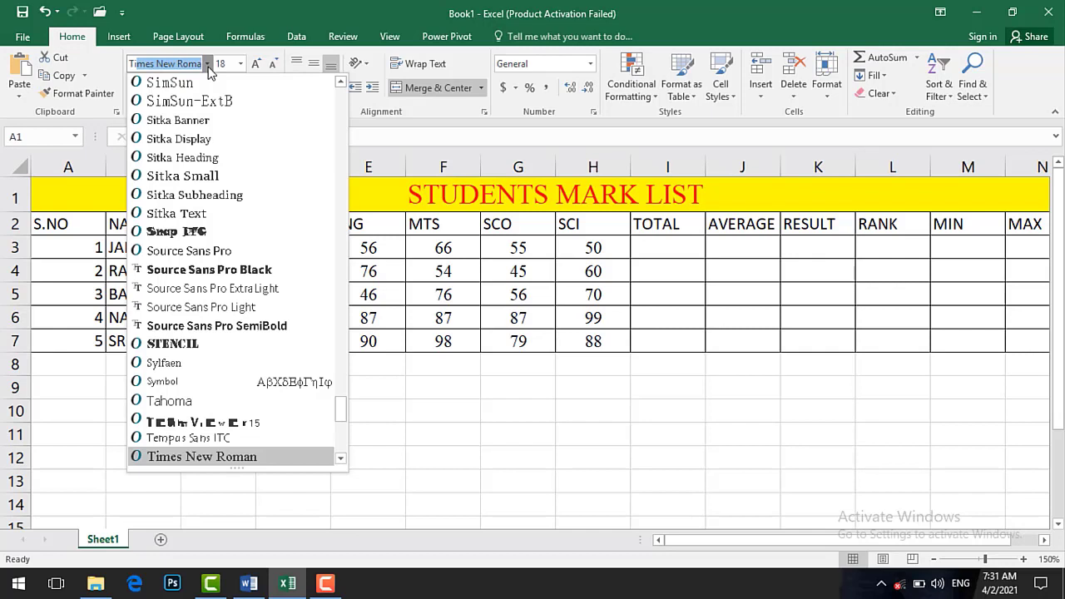
key("Return")
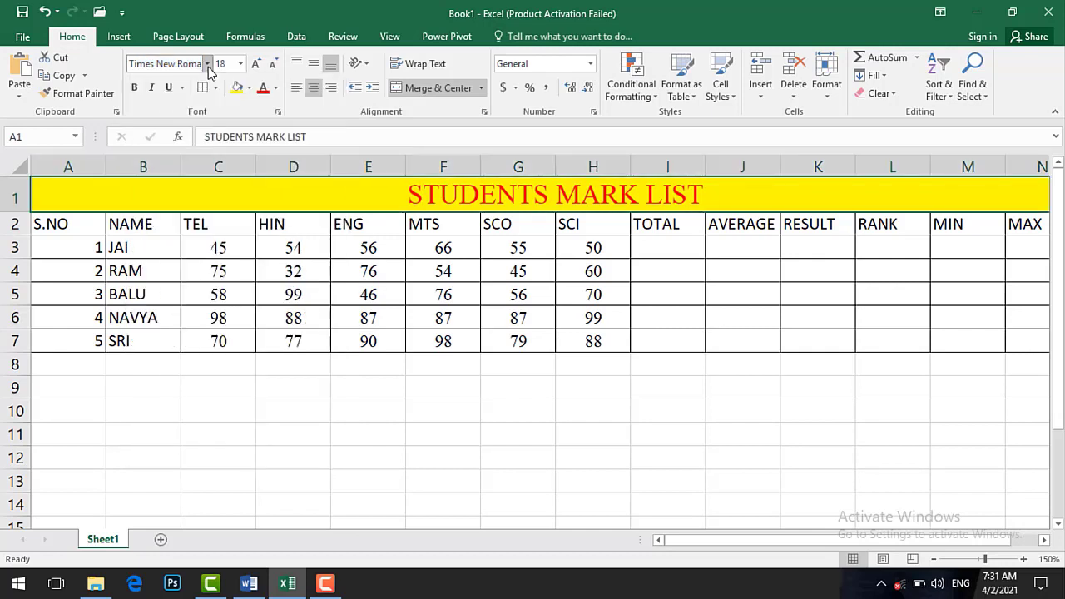
left_click(134, 89)
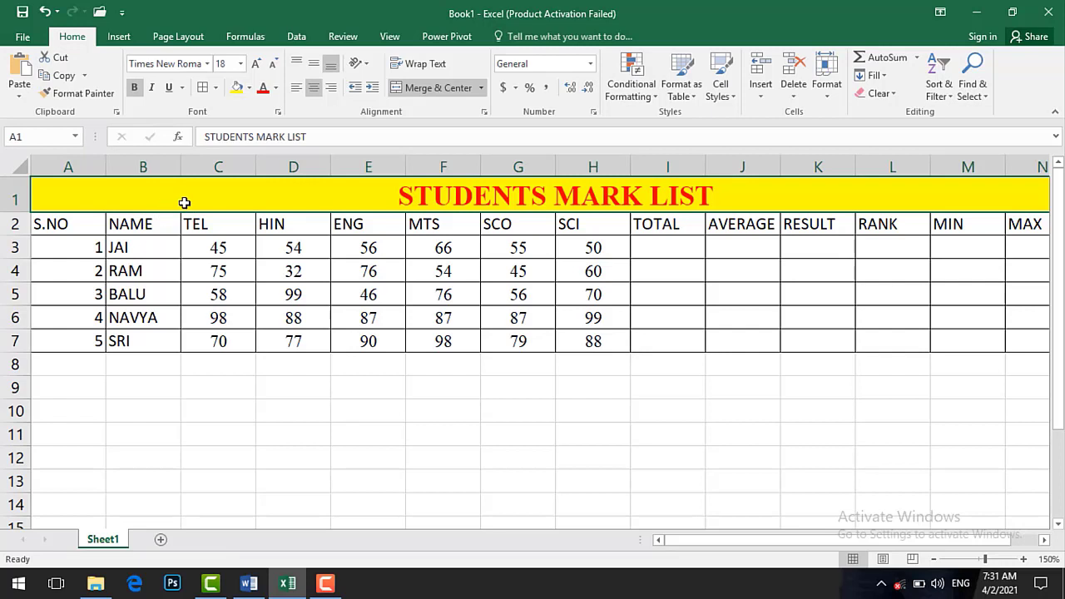
Step: Center all cells of the mark list from the title through row 7 horizontally and align them to the middle vertically
left_click_drag(185, 203, 190, 340)
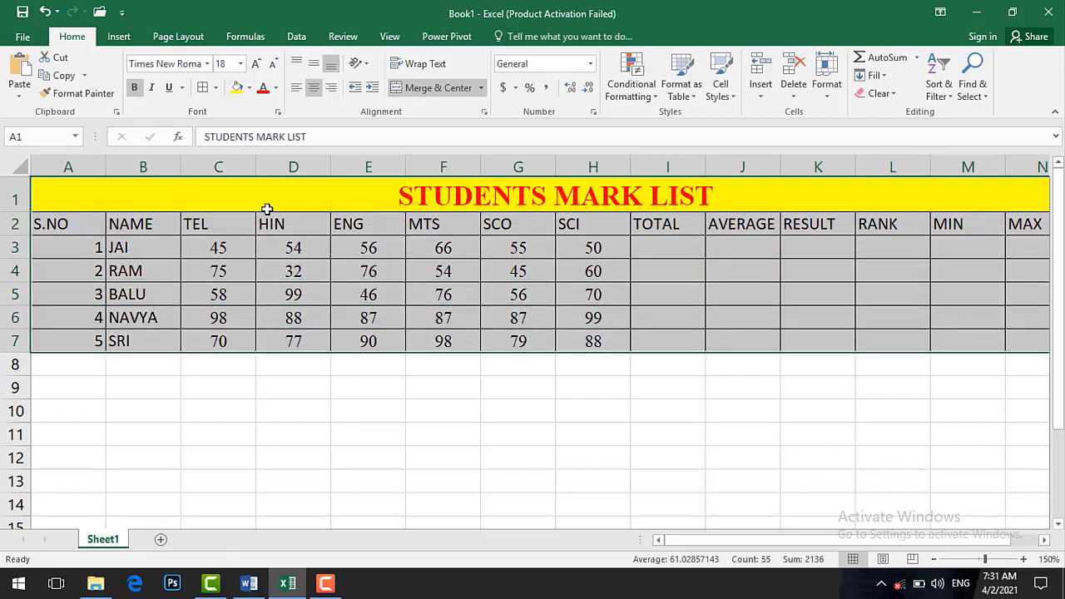
left_click(328, 89)
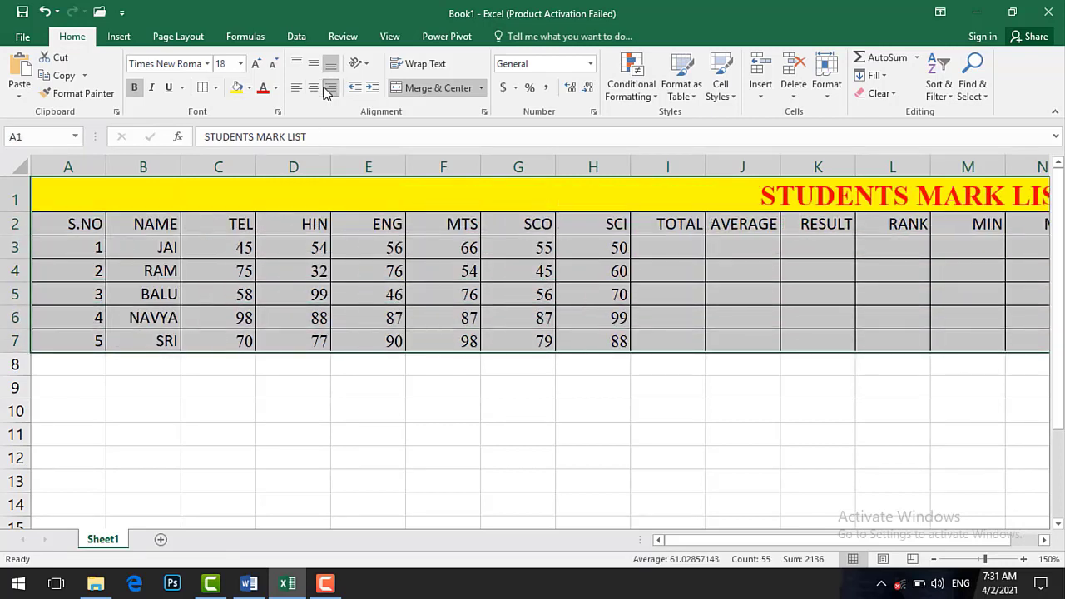
left_click(297, 88)
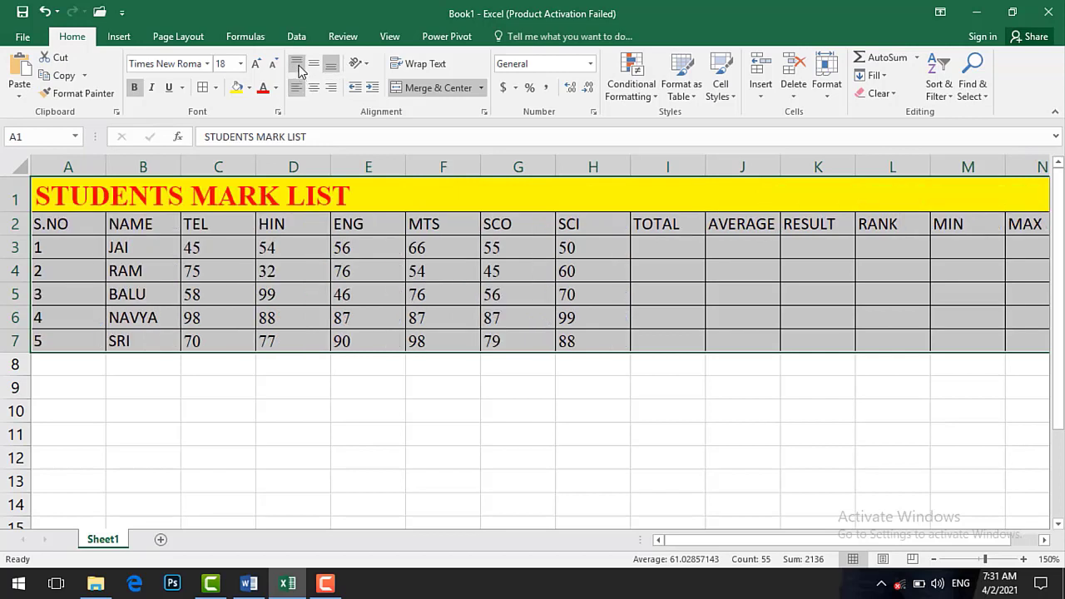
left_click(298, 66)
left_click(313, 64)
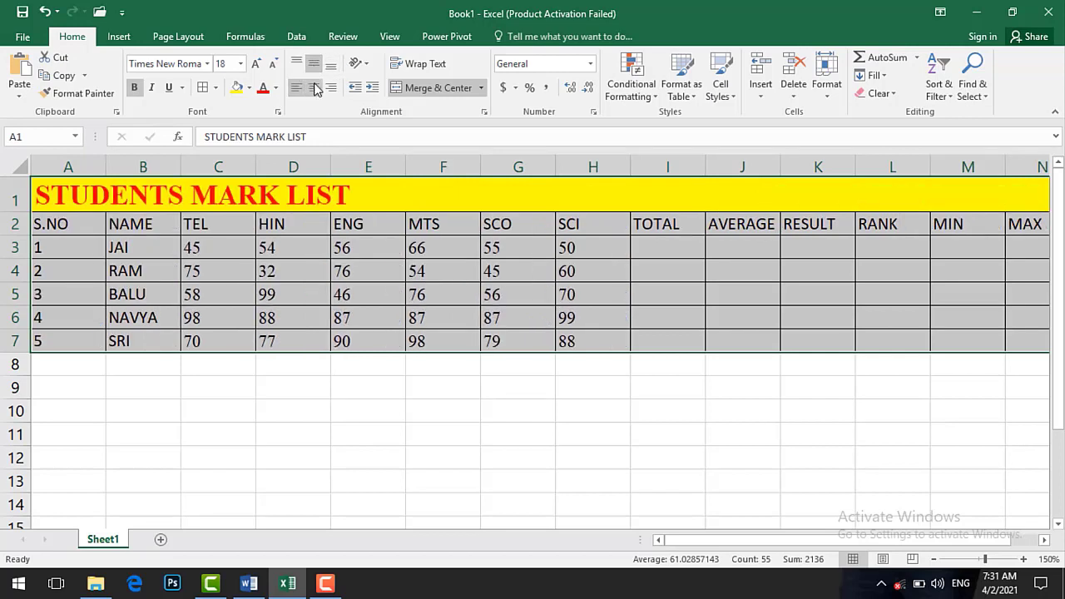
left_click(313, 88)
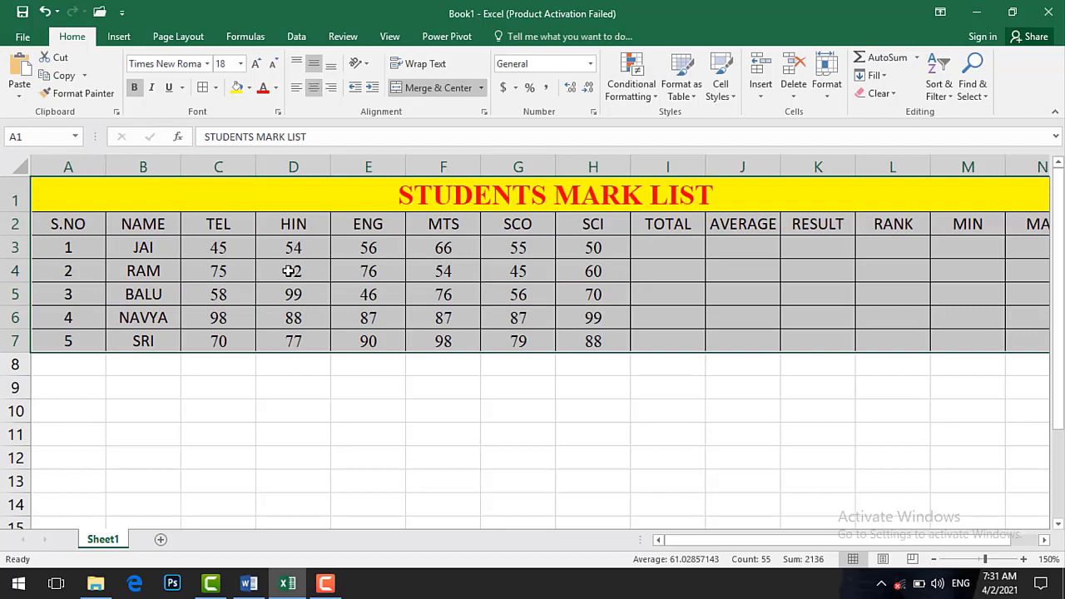
left_click(278, 296)
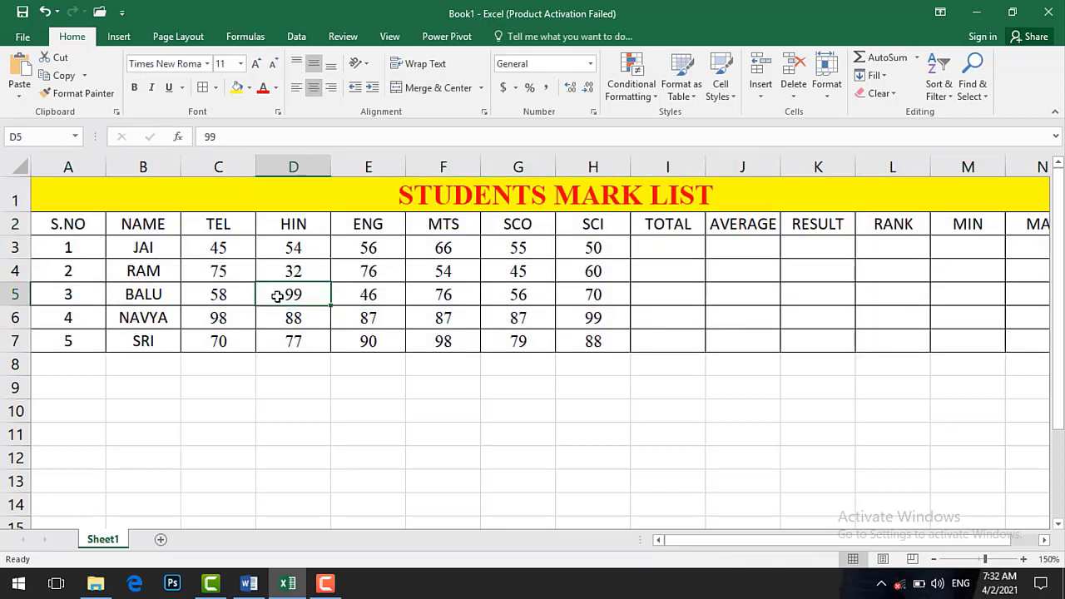
Step: Give the header cells in row 2, from S.NO through MAX, a light orange fill
left_click(90, 223)
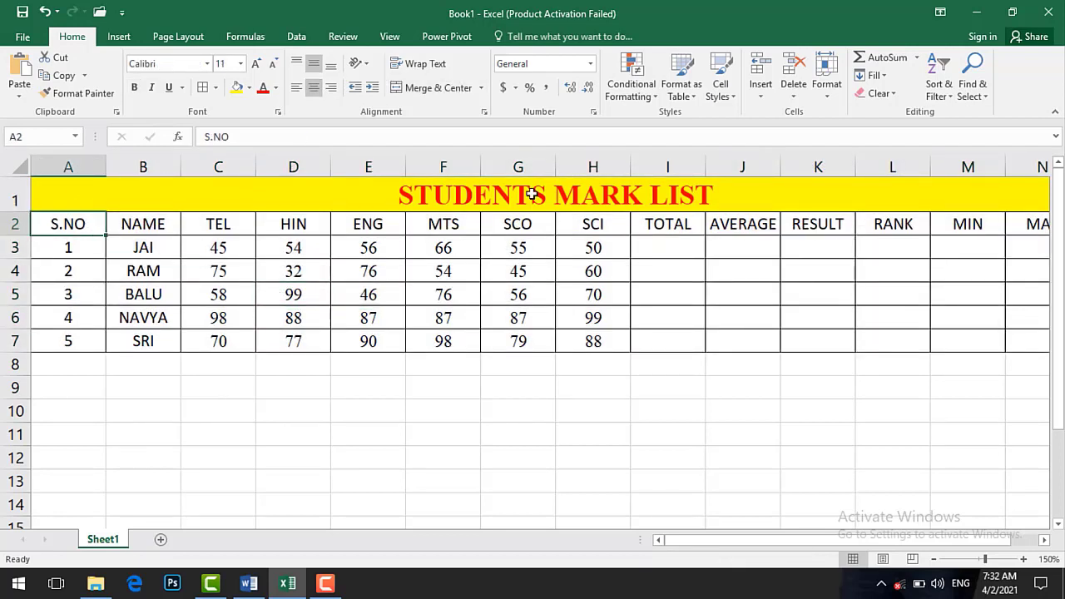
left_click_drag(94, 226, 1009, 207)
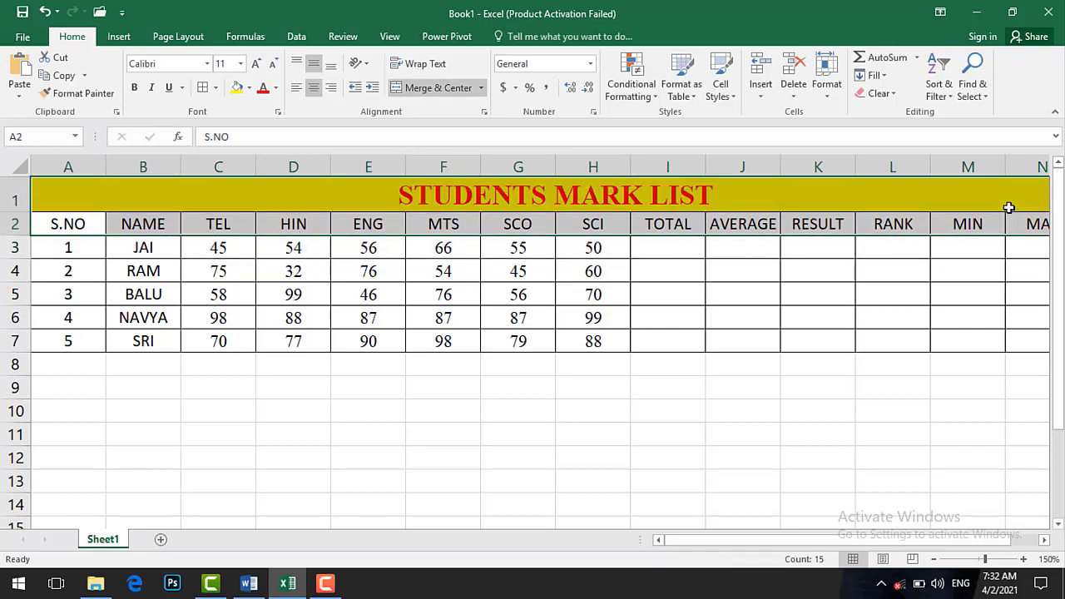
left_click_drag(1008, 208, 1011, 225)
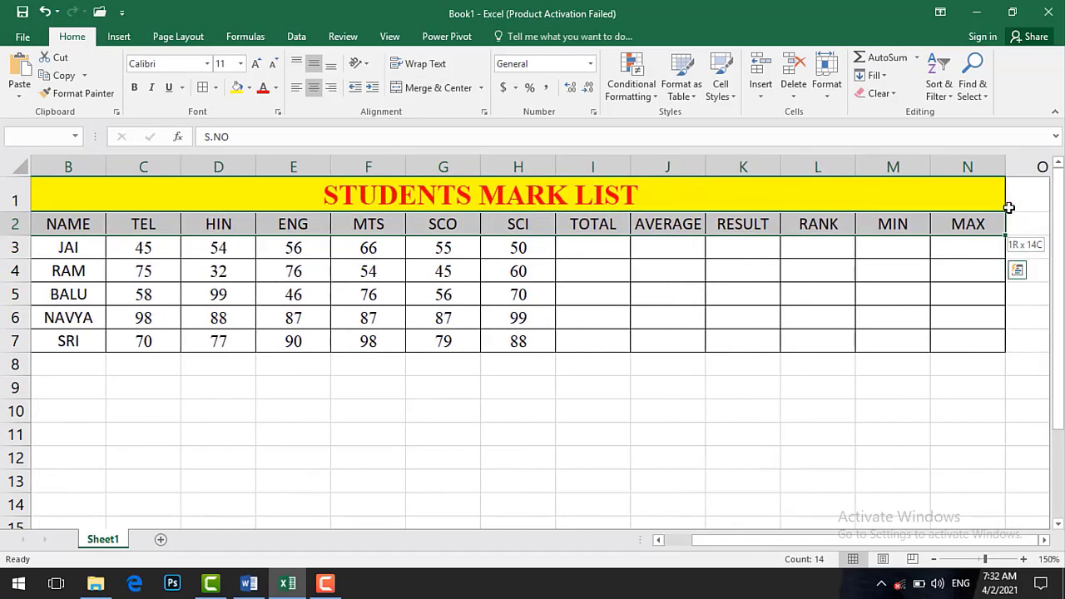
left_click(248, 87)
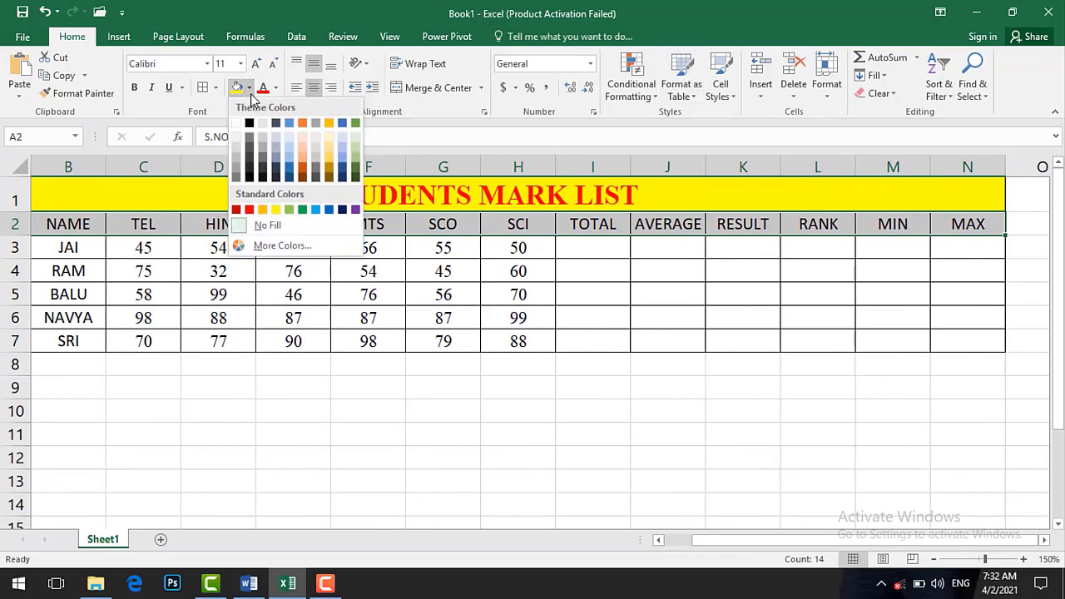
left_click(304, 151)
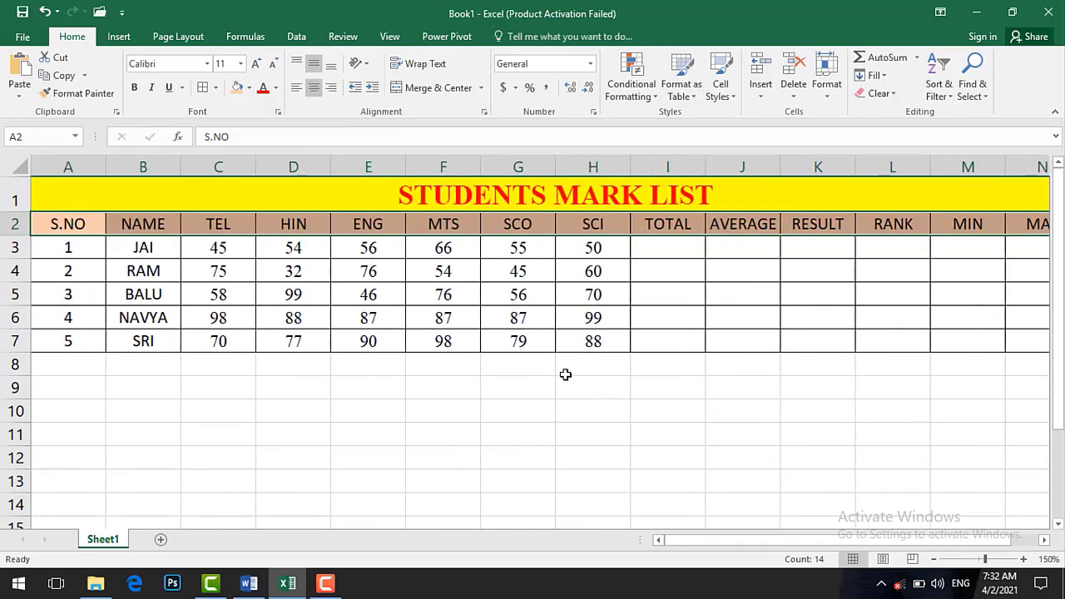
left_click(496, 341)
left_click(450, 271)
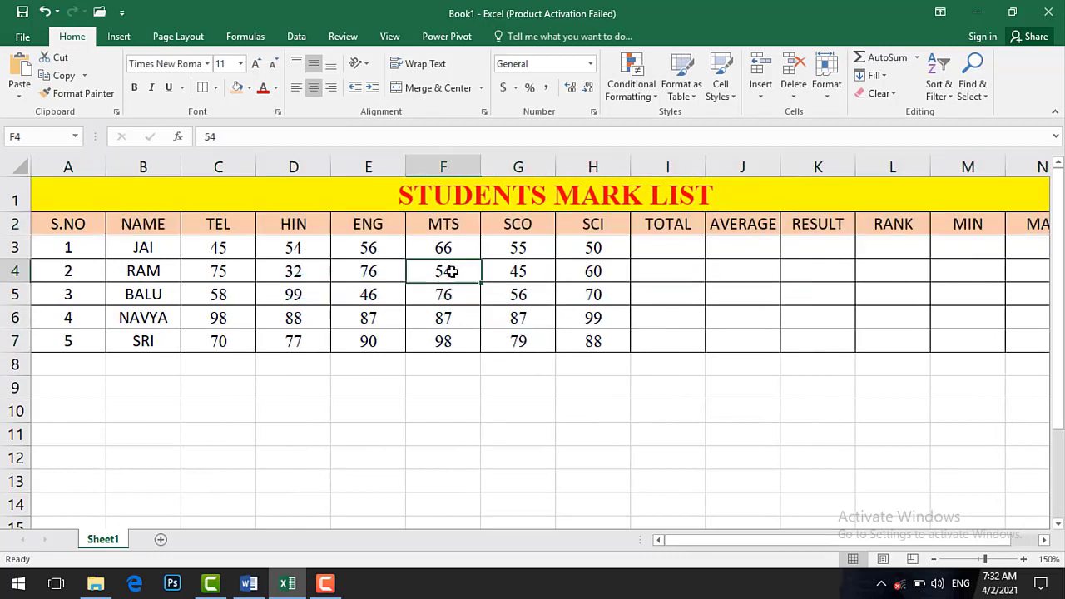
Step: Switch to the Word document and review the mark list question and the listed formulas
left_click(652, 252)
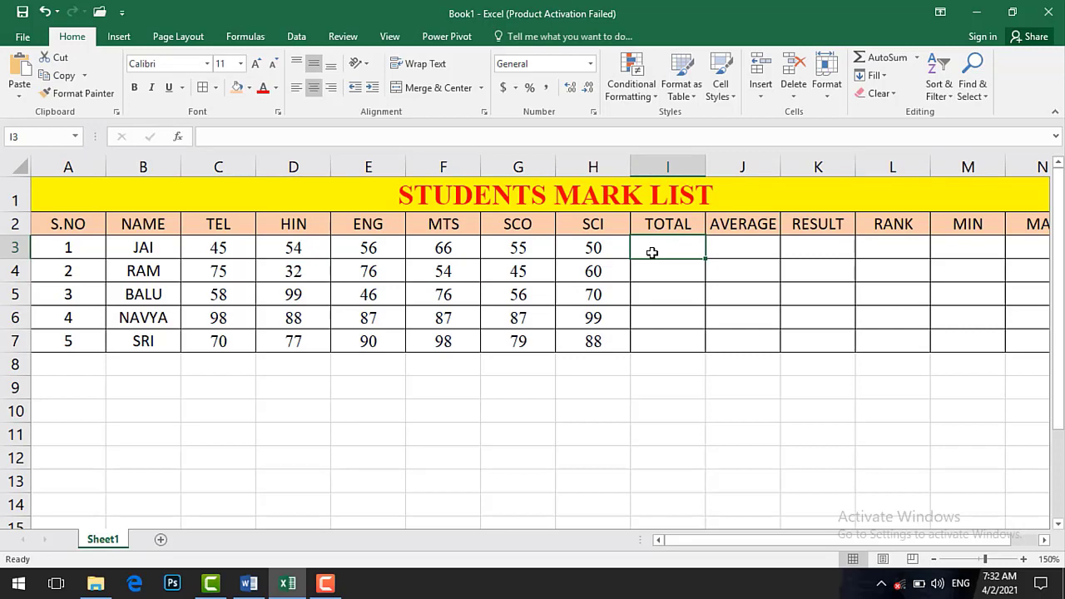
left_click(249, 583)
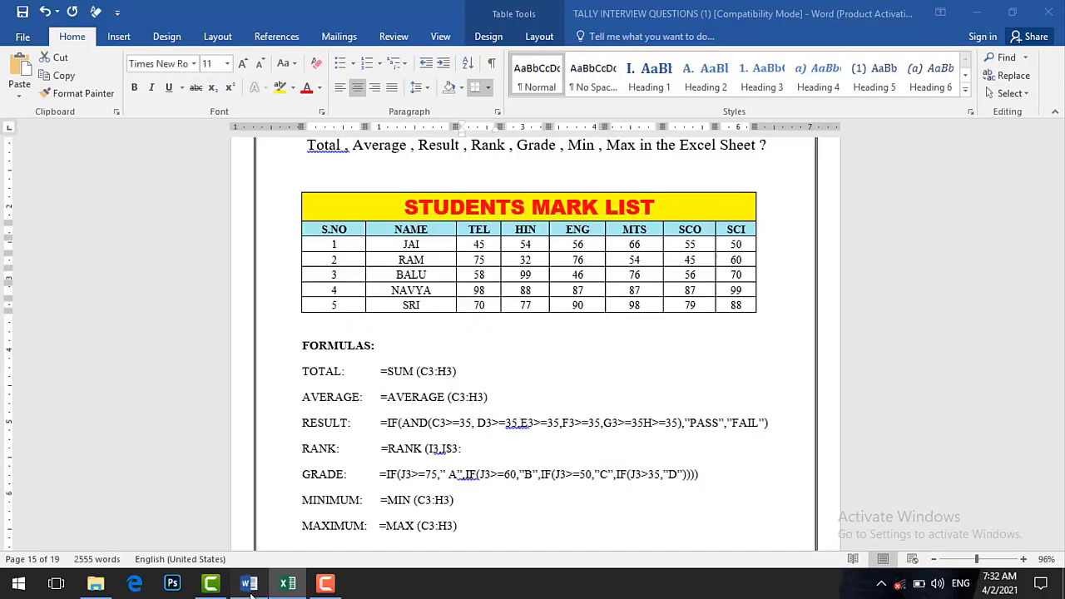
left_click(565, 344)
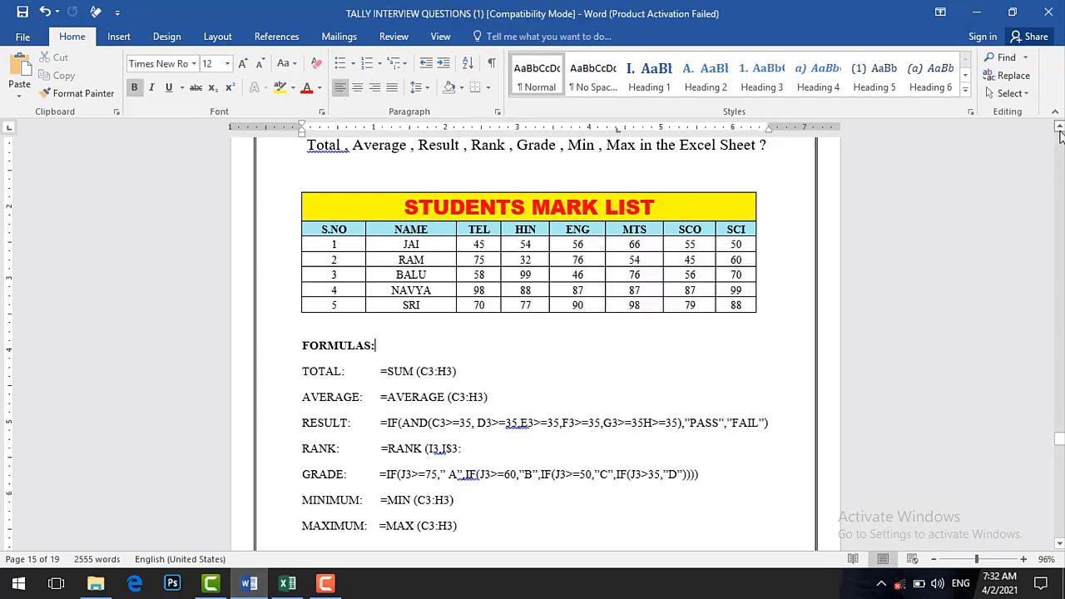
left_click(1061, 131)
left_click(1060, 131)
left_click(1060, 130)
left_click(1060, 131)
left_click(1060, 131)
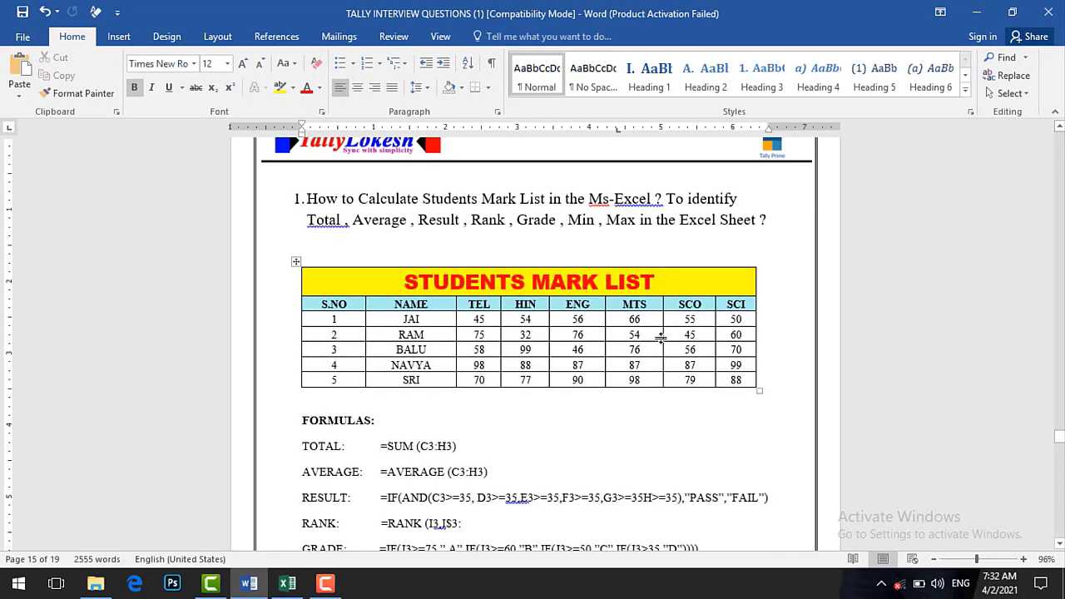
Step: Switch back to Excel, enter =SUM(C3:H3) in TOTAL cell I3, and fill the formula down to I7
left_click(287, 584)
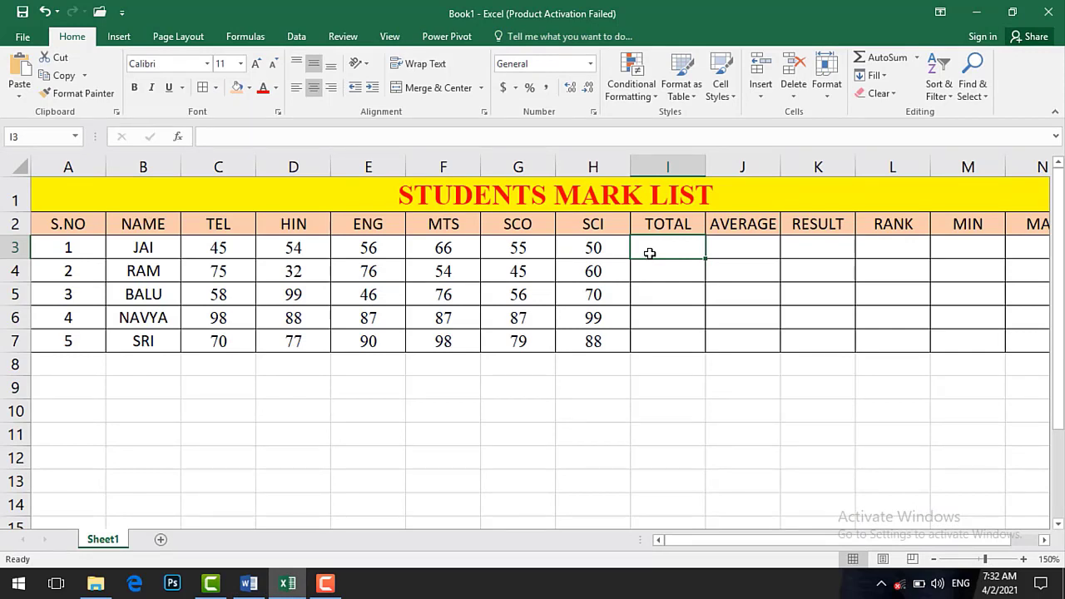
type("=SUM")
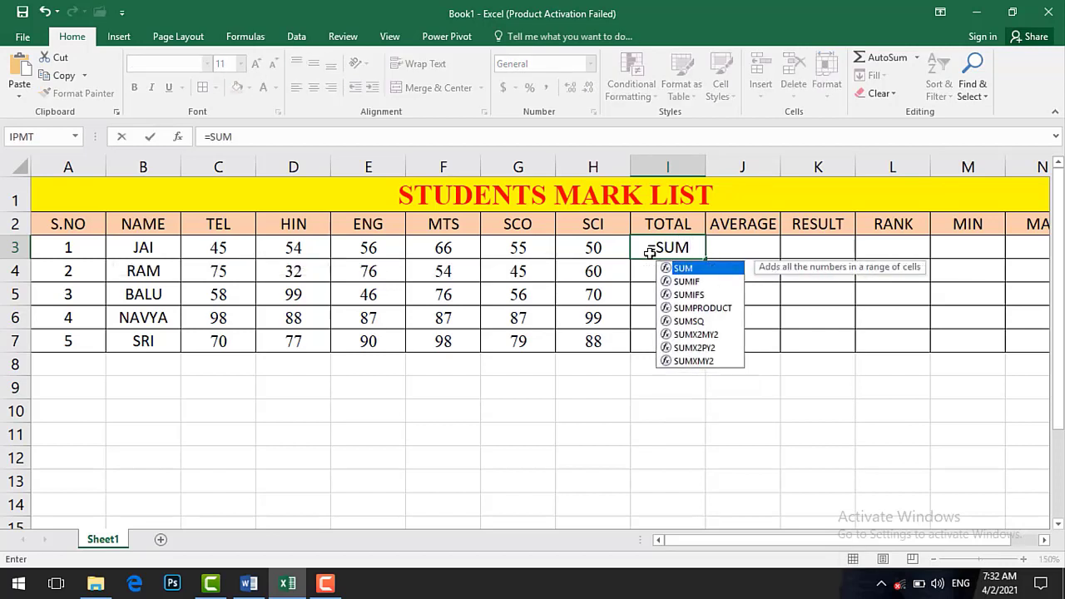
type("(")
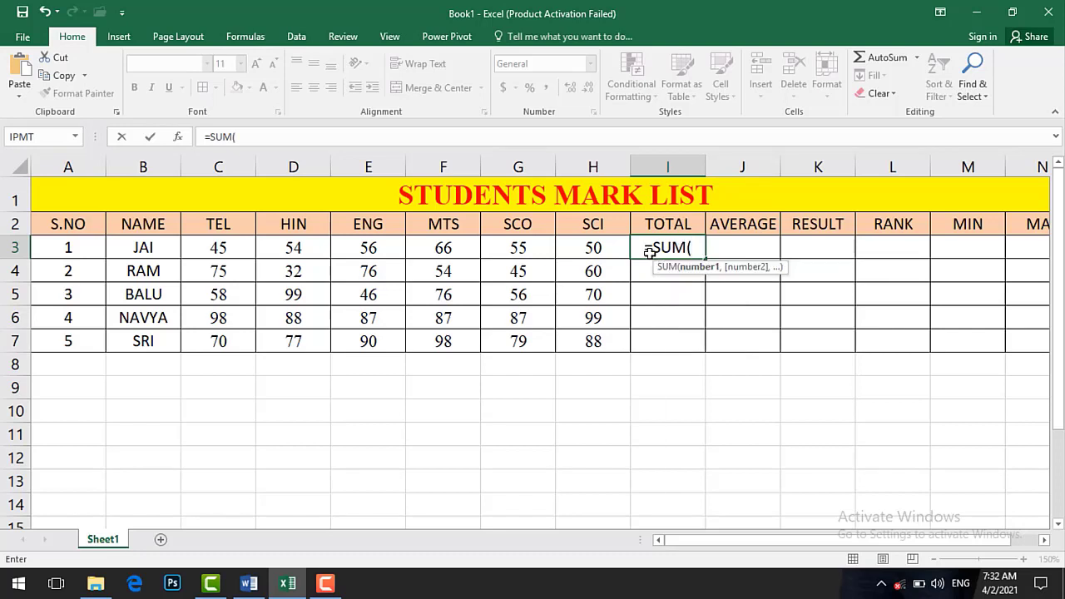
left_click(240, 248)
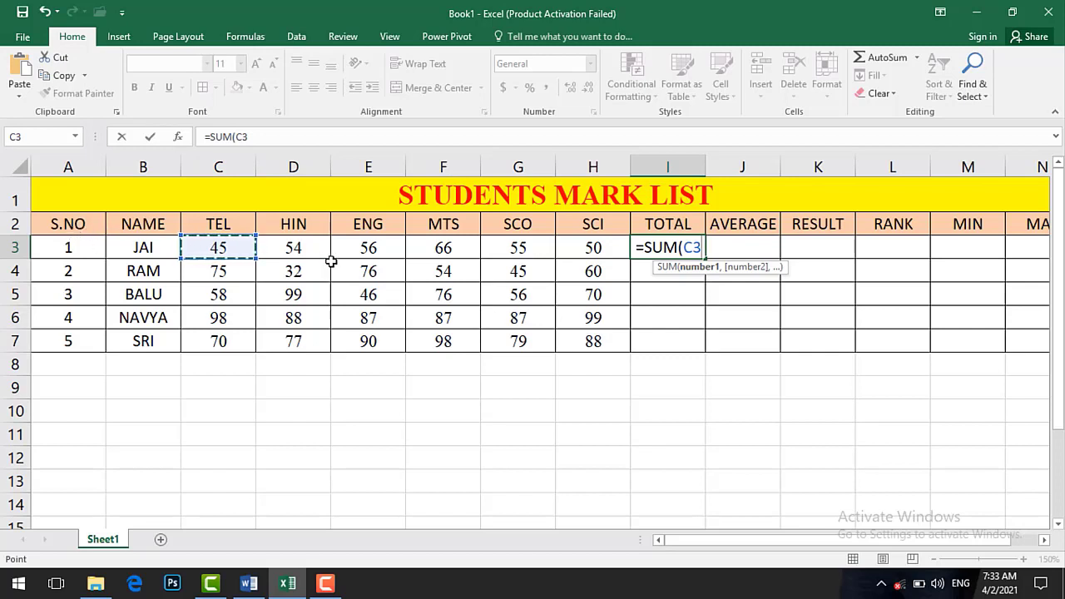
left_click(597, 248)
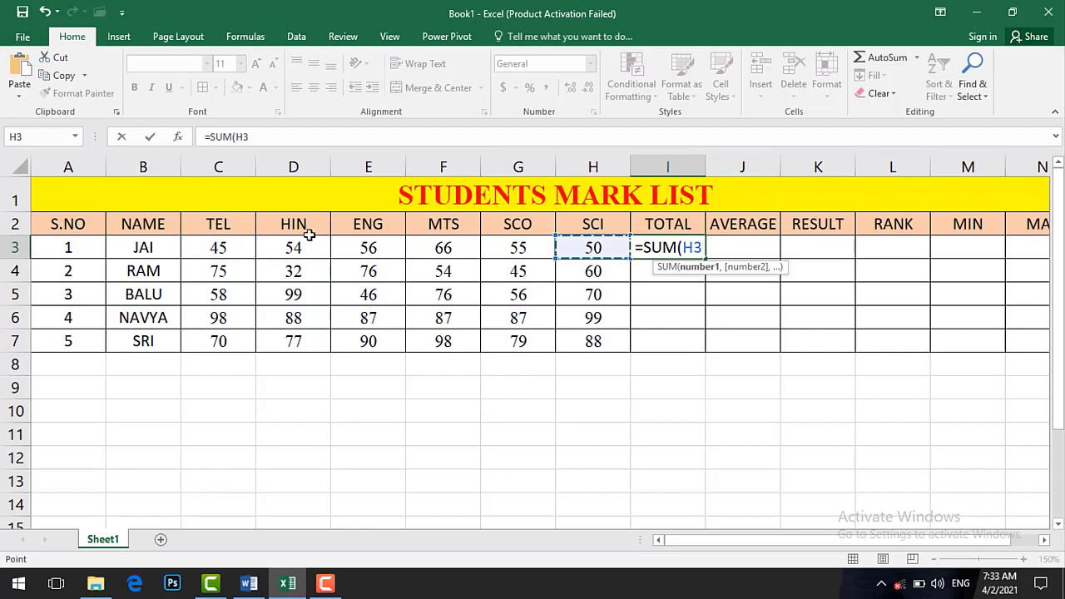
left_click(238, 249)
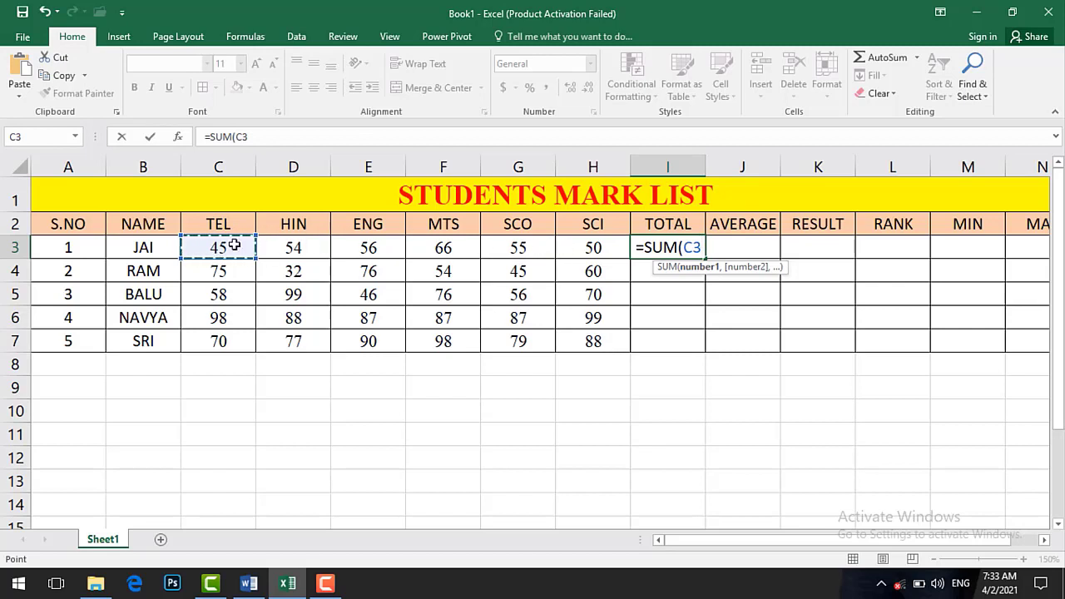
key("shift+Right")
key("shift+Right")
key("shift+Right")
key("shift+Right")
key("shift+Right")
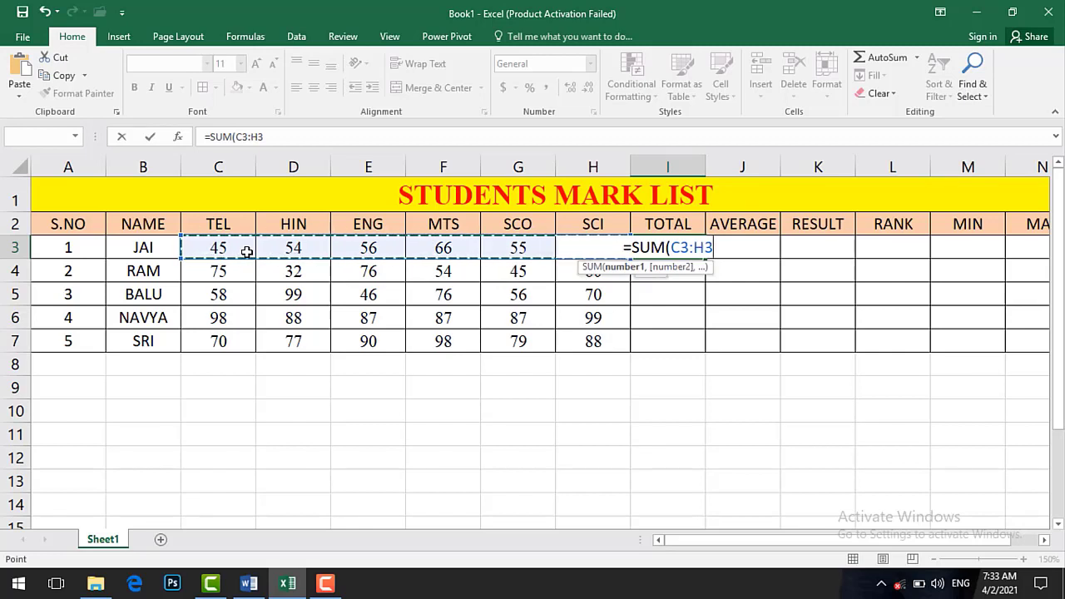
type(")")
key("Return")
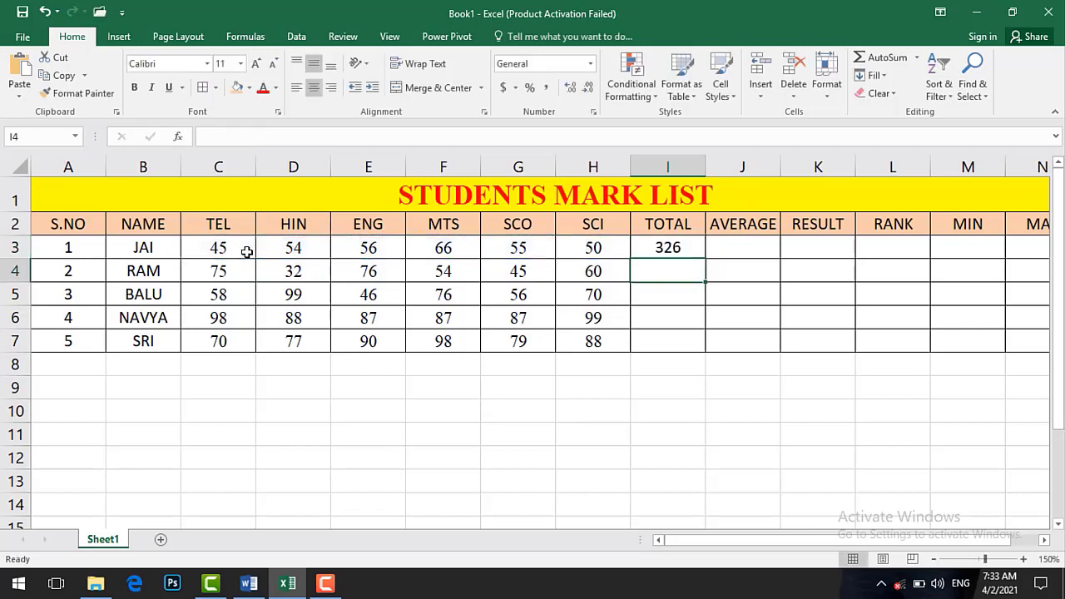
left_click(676, 245)
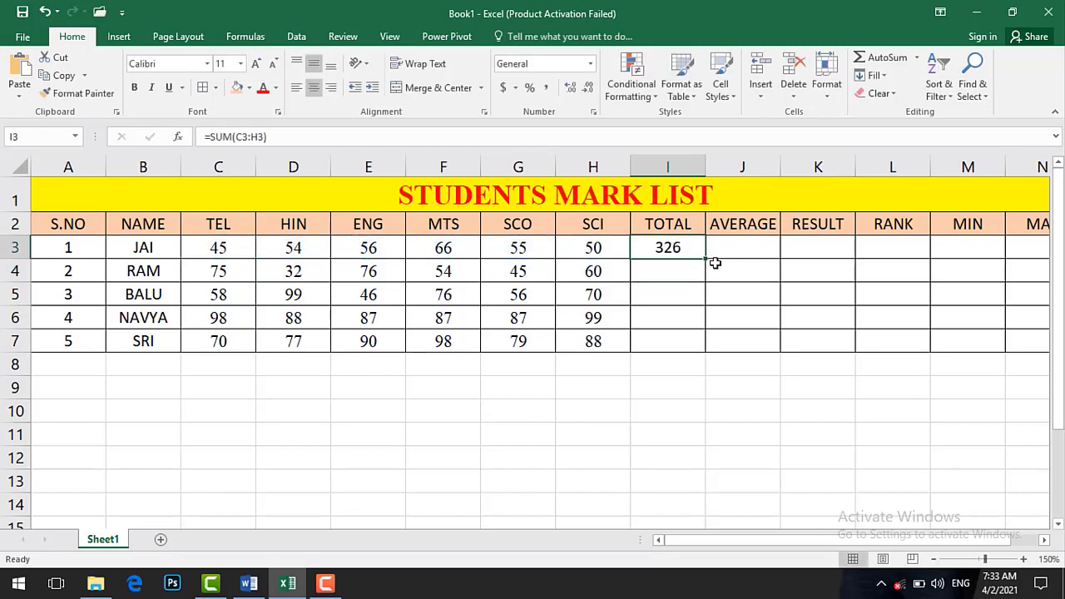
double_click(704, 259)
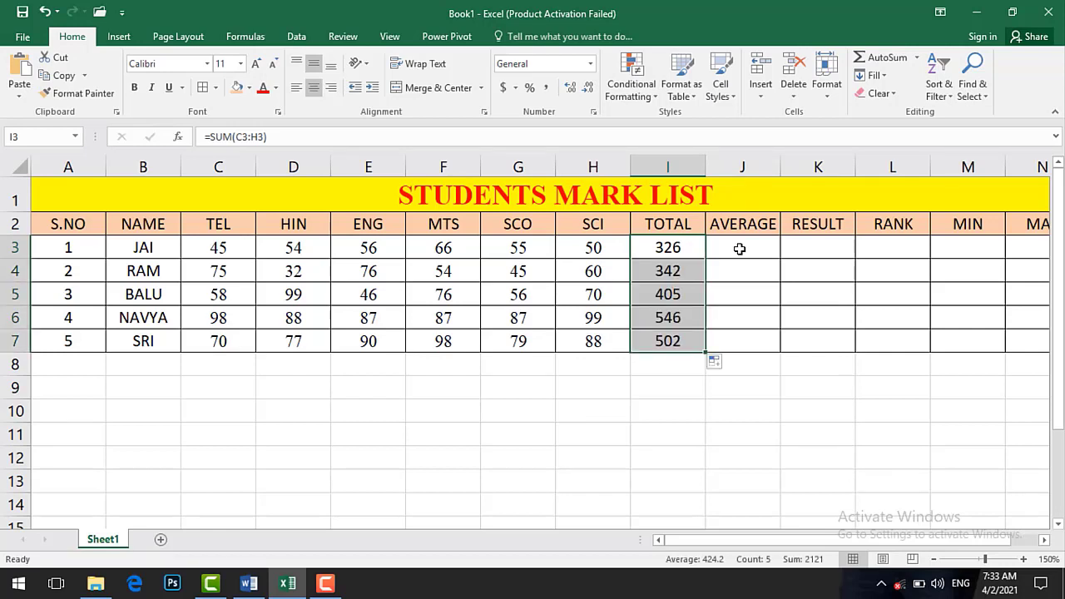
Step: Enter =AVERAGE(C3:H3) in cell J3 of the AVERAGE column
left_click(739, 249)
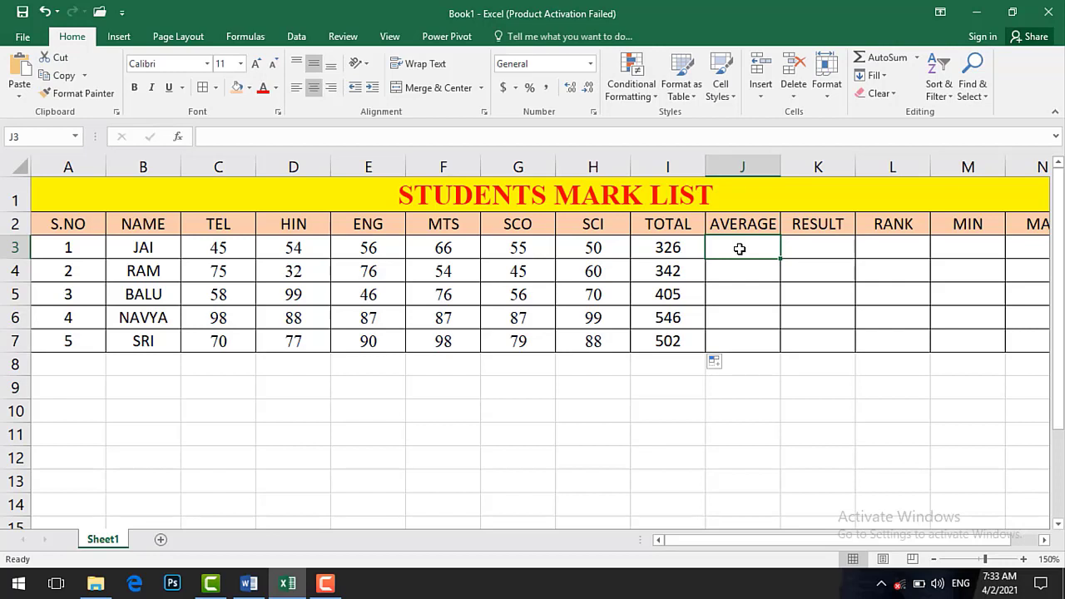
type("=AVER")
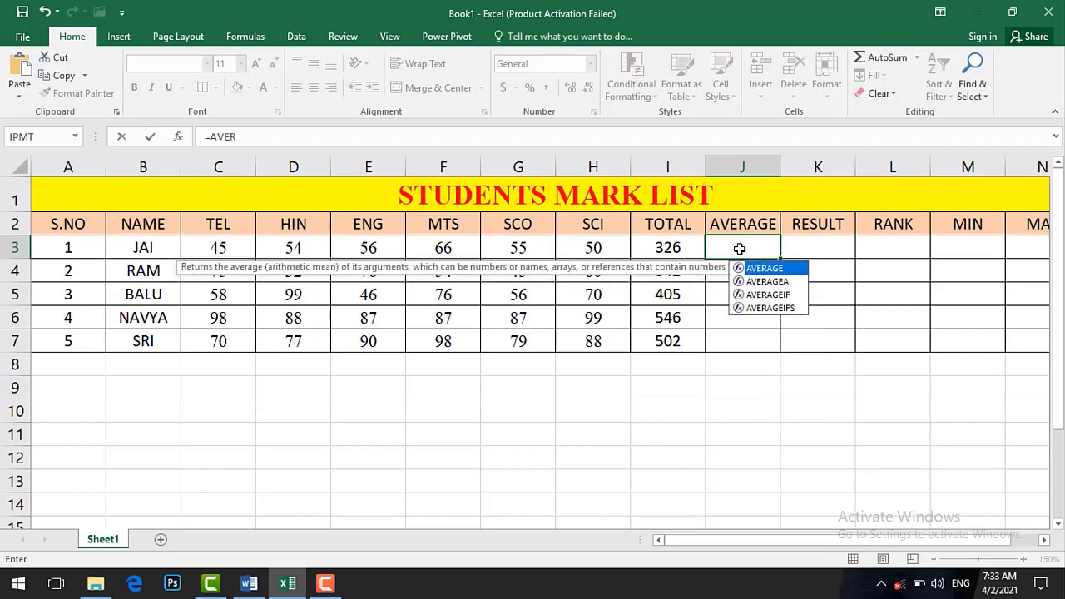
key("Tab")
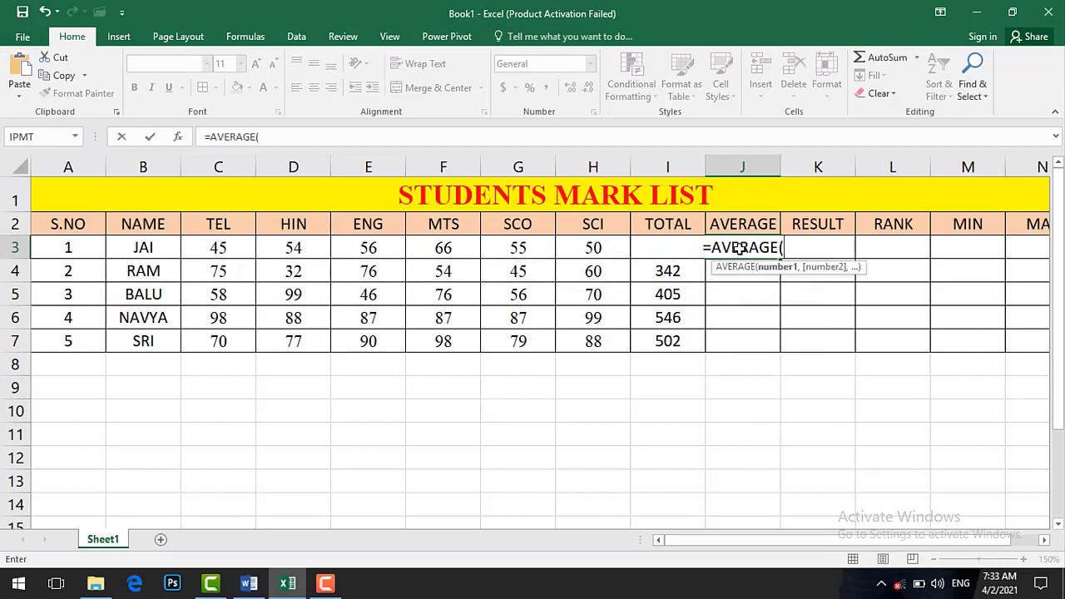
left_click(237, 249)
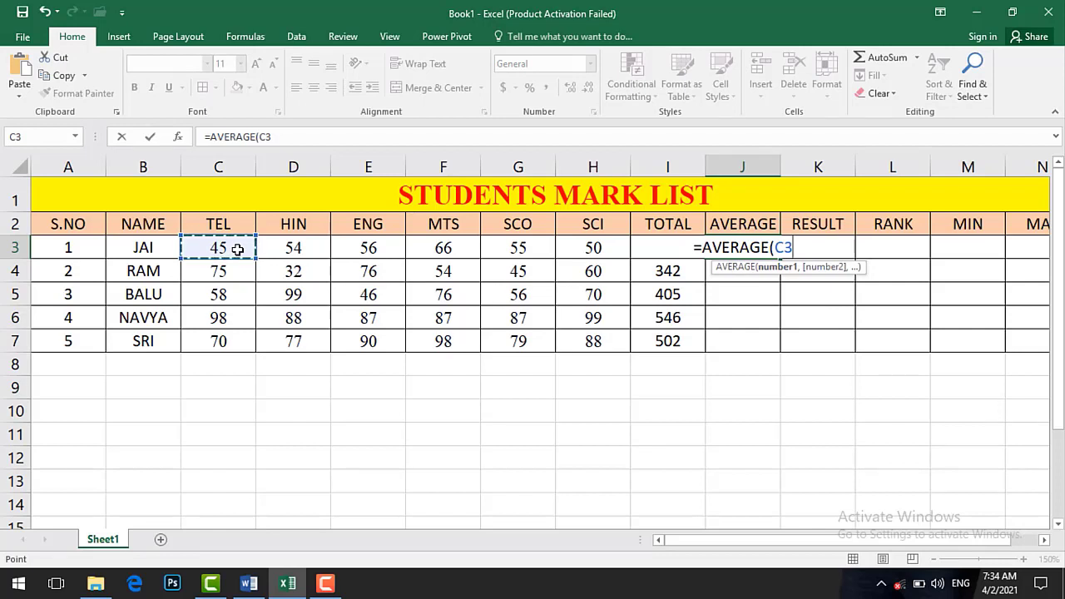
key("shift+Right")
key("shift+Right")
key("shift+Right")
key("shift+Right")
key("shift+Right")
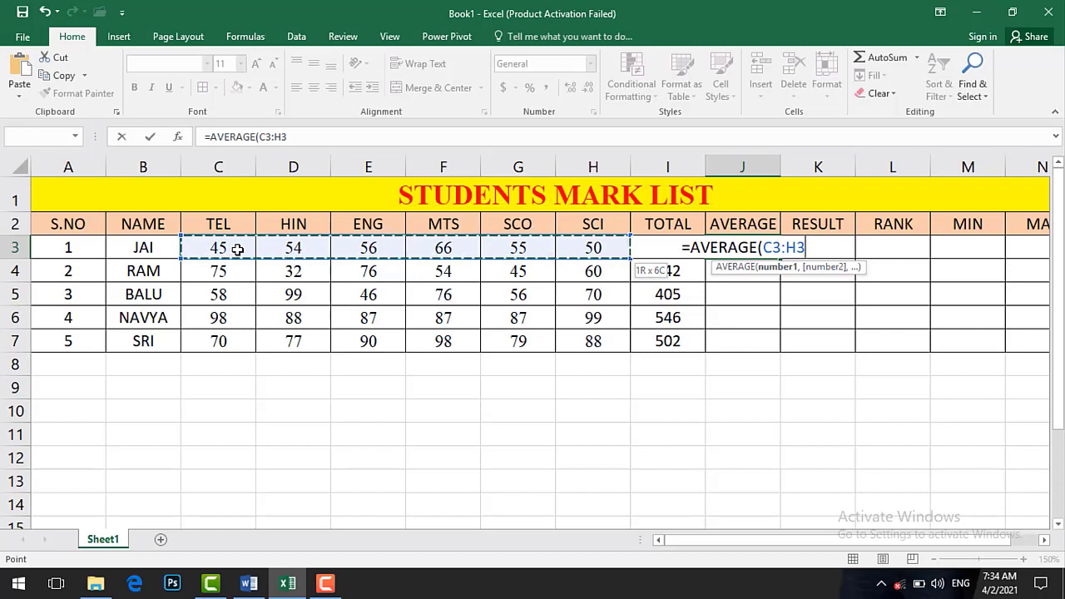
key("Return")
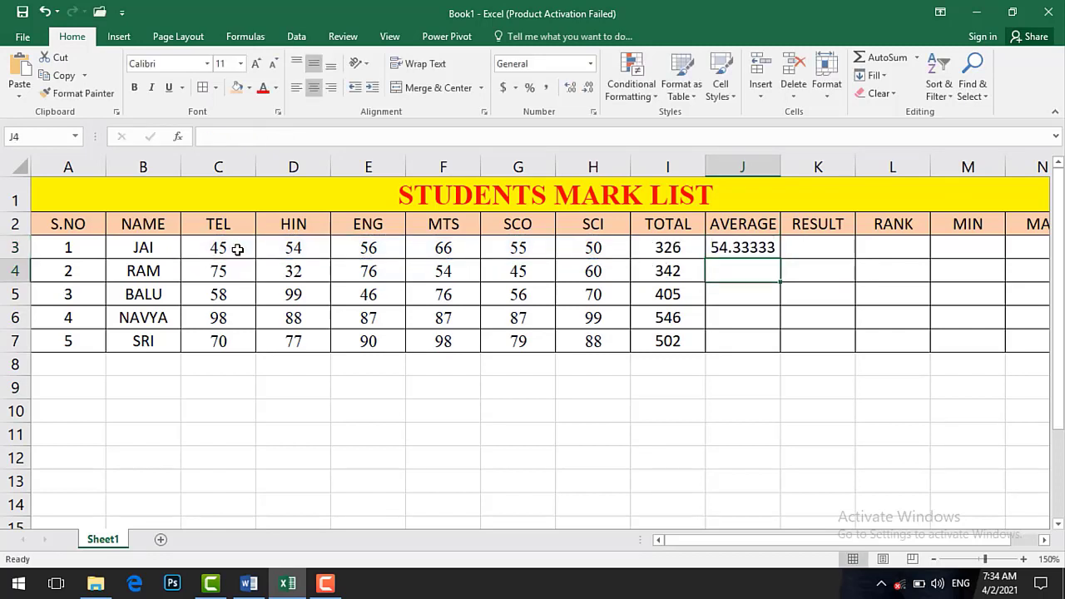
Step: Fill the average formula down to J7 and reduce the averages to two decimal places
left_click(758, 250)
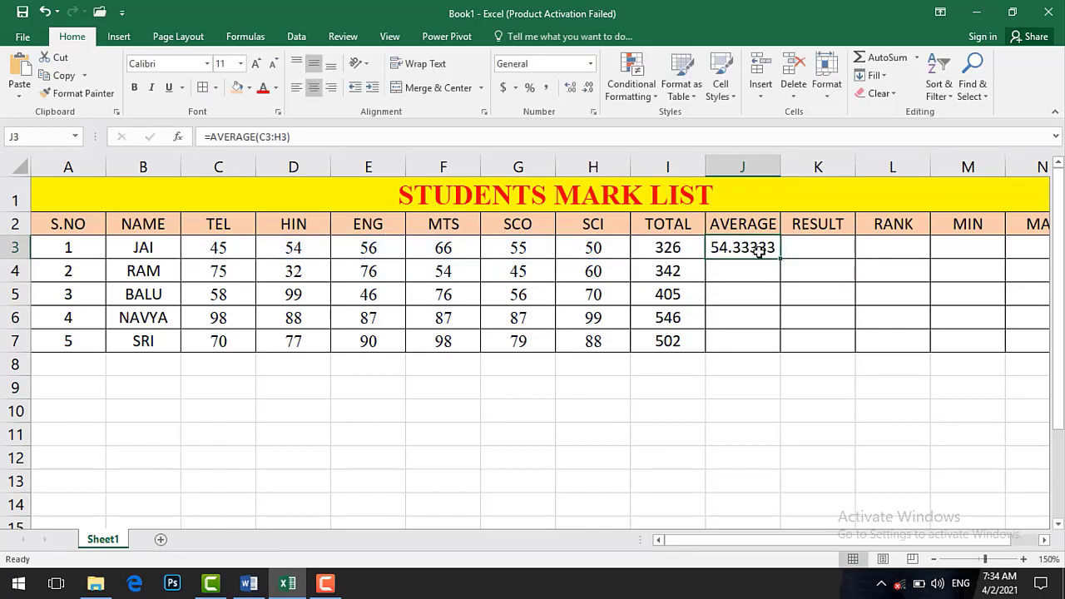
double_click(779, 259)
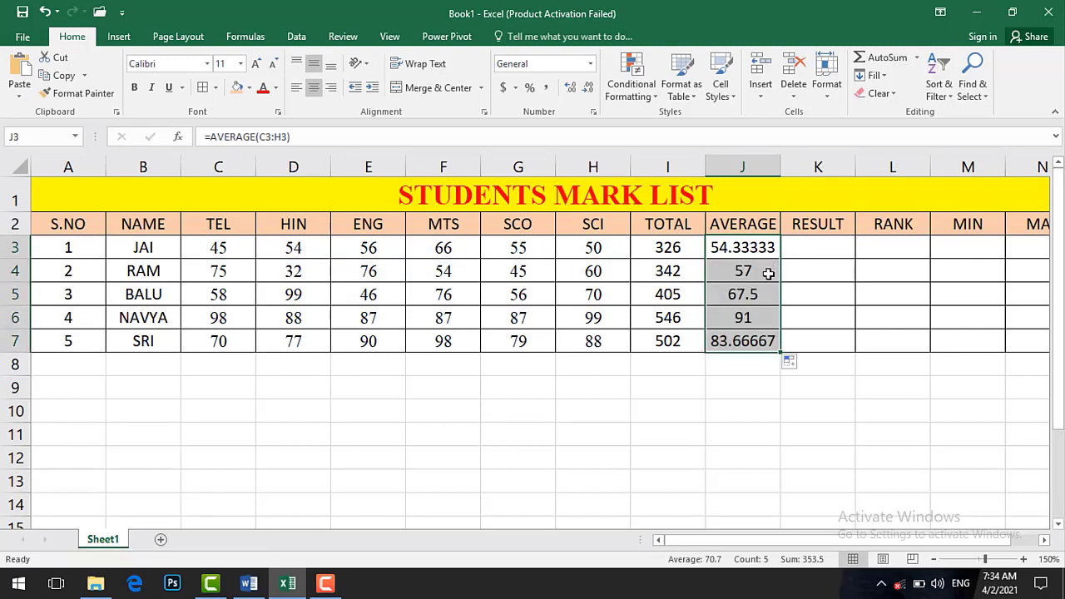
left_click(588, 89)
left_click(588, 88)
left_click(587, 88)
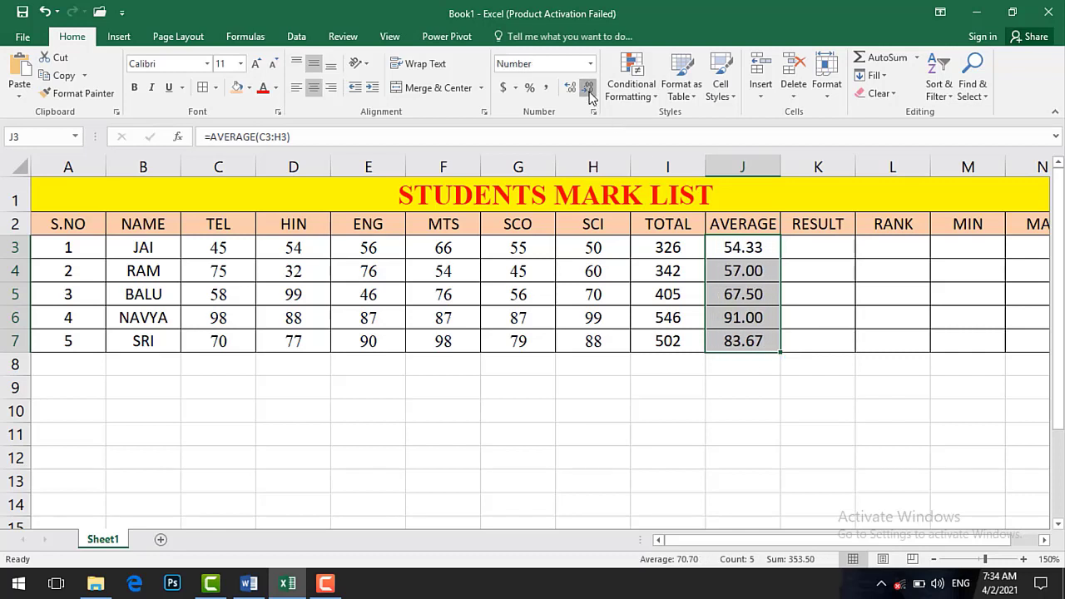
Step: Reduce the averages in J3:J7 to whole numbers with no decimal places
left_click(588, 88)
left_click(588, 88)
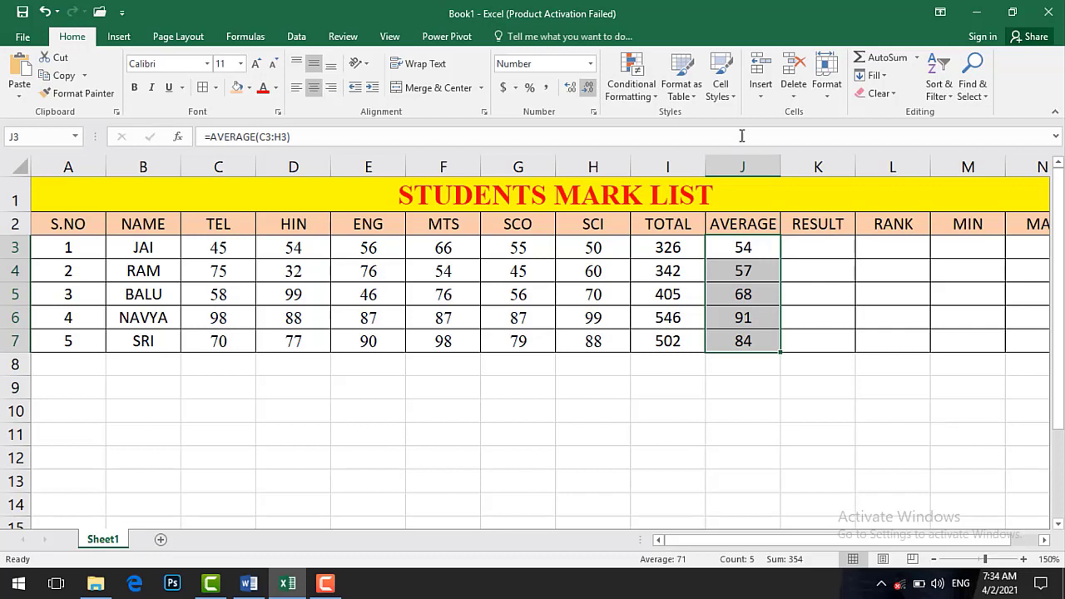
Step: Start the RESULT formula in cell K3 with =IF(AND(C3>=35,D3>=35,E3>=35, for the first three subjects
left_click(810, 245)
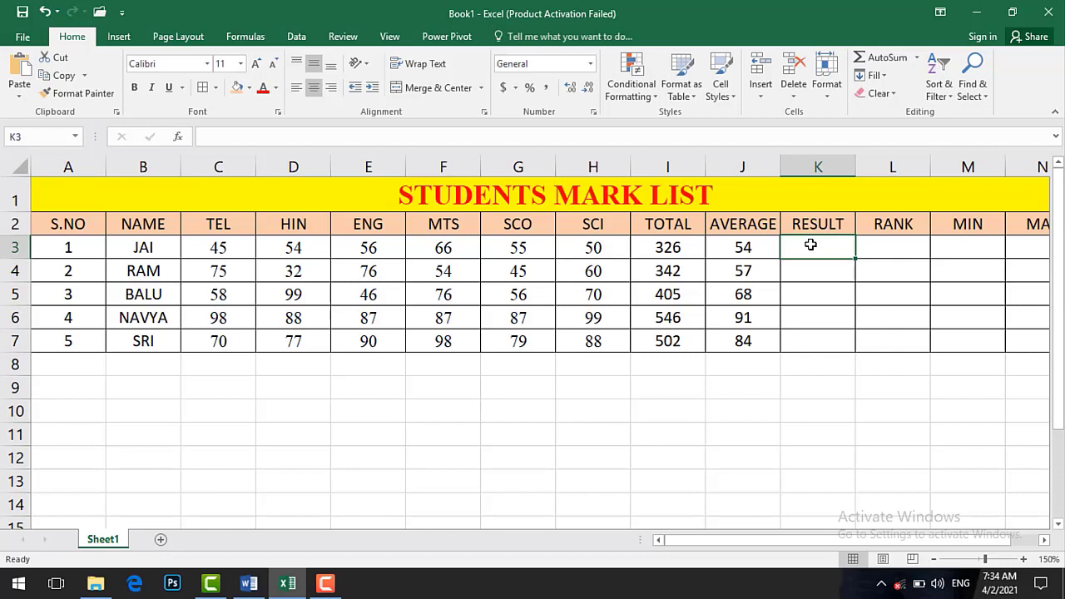
type("=I")
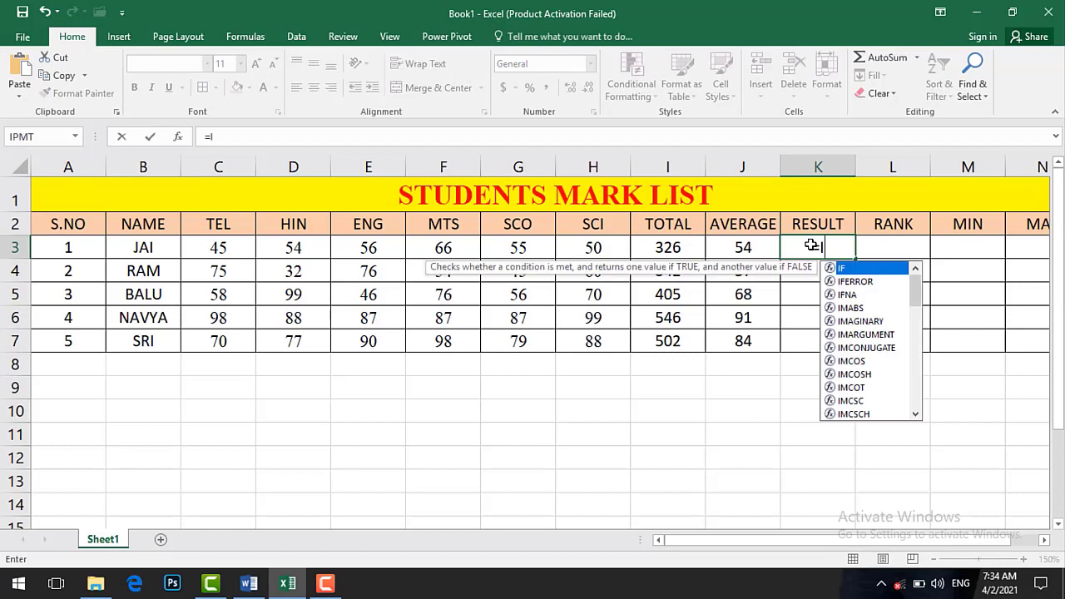
type("F")
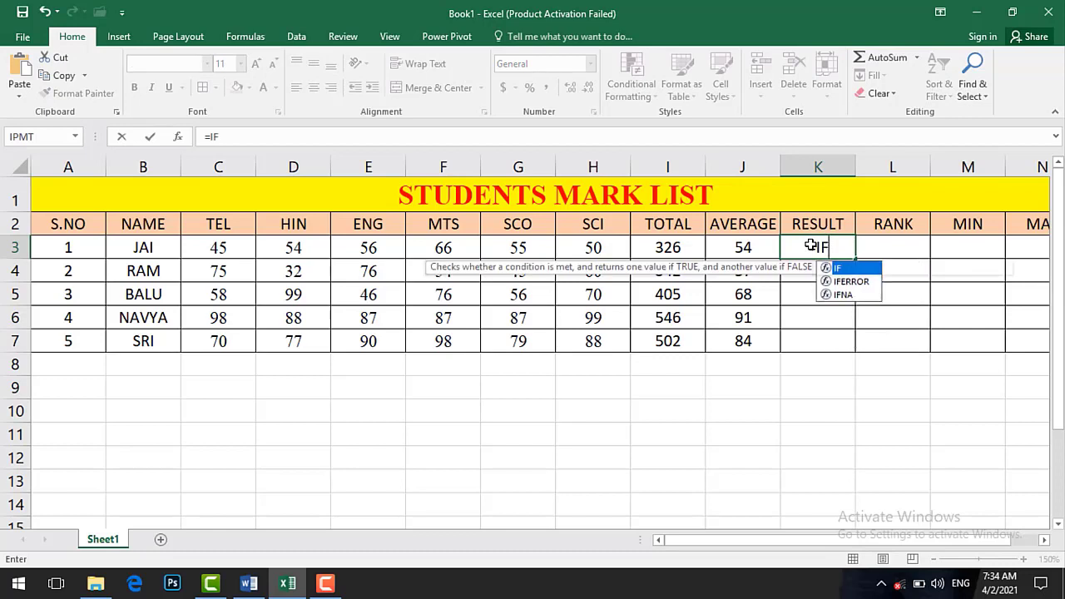
type("(AND")
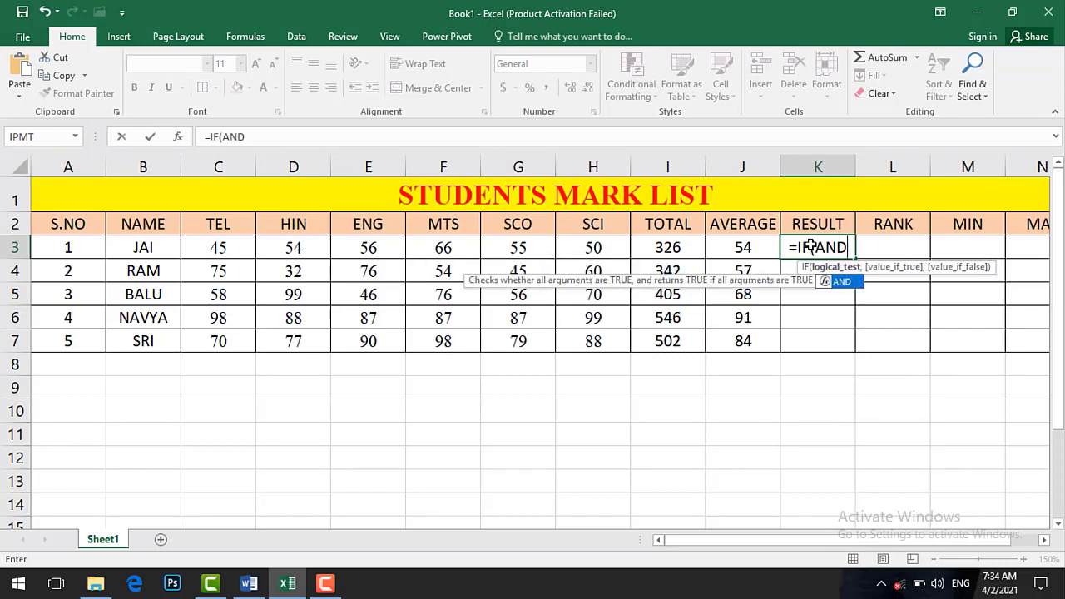
type("(")
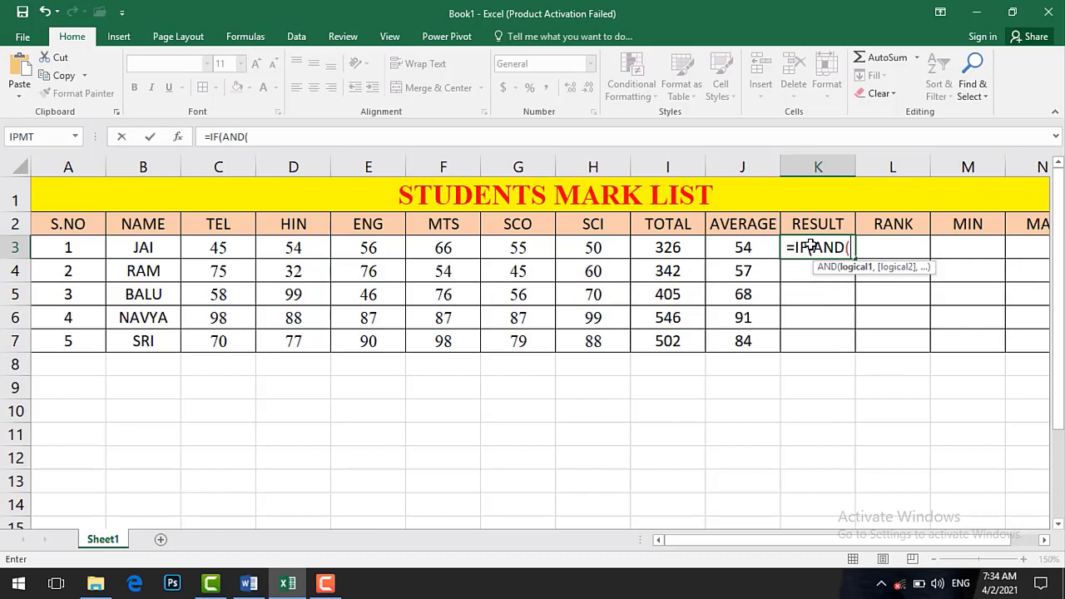
left_click(230, 247)
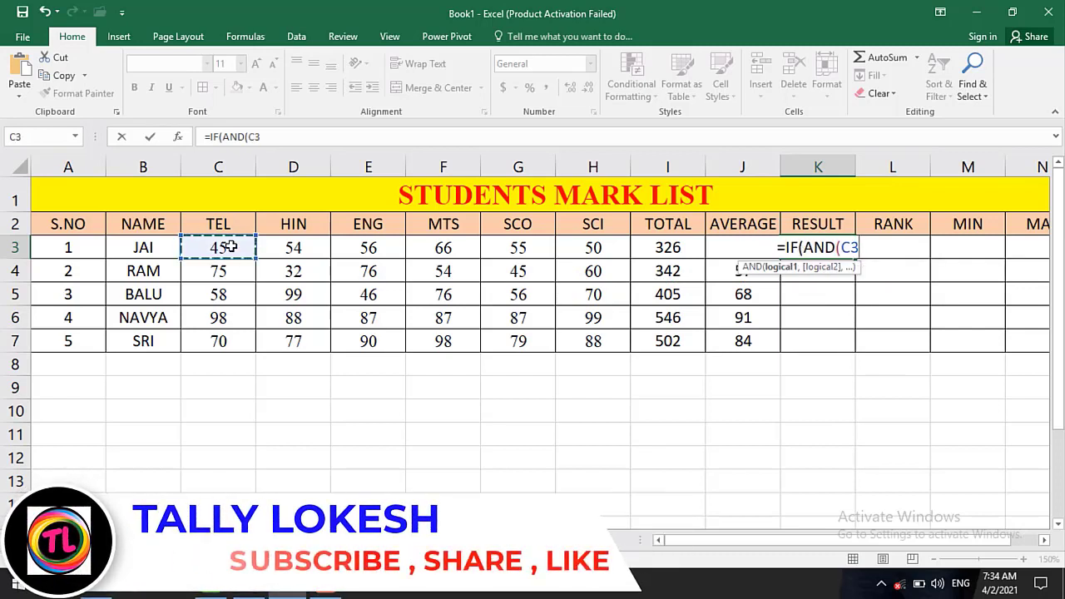
type(">=35,")
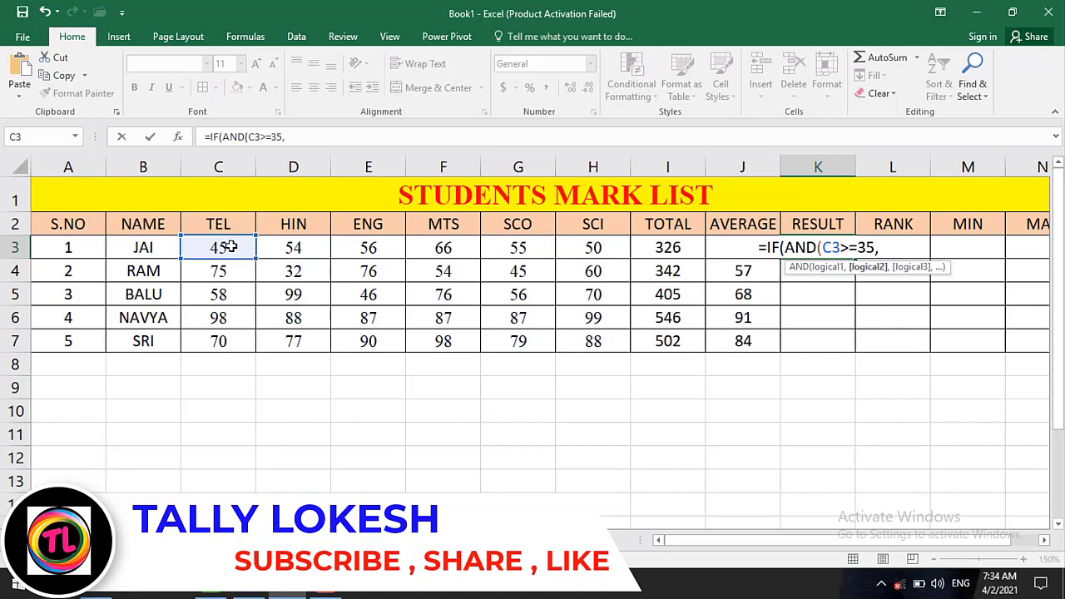
left_click(306, 248)
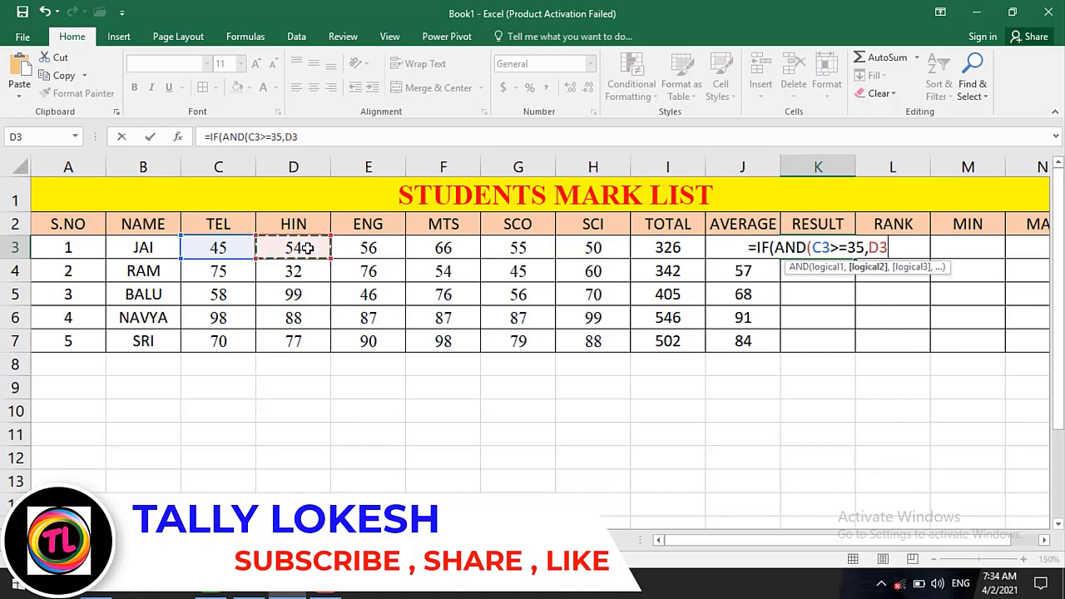
type(">=")
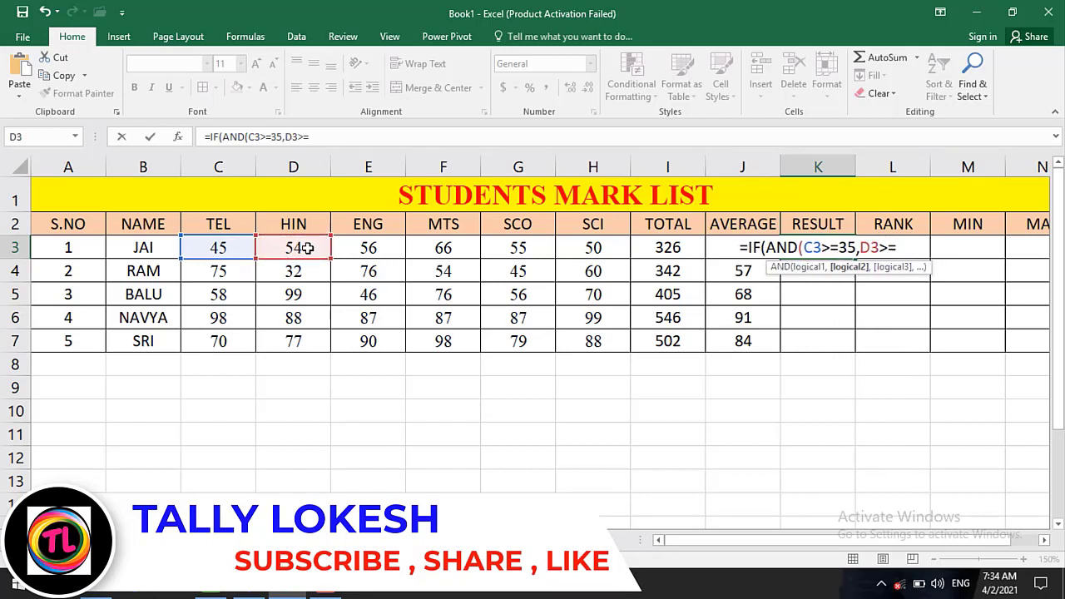
type("35,")
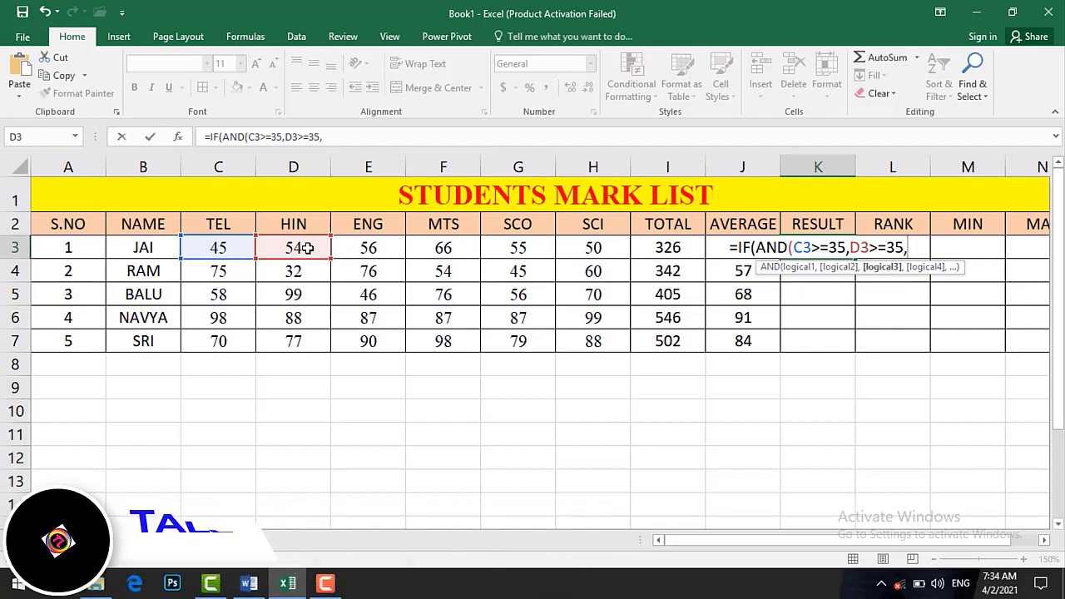
left_click(381, 250)
type(">")
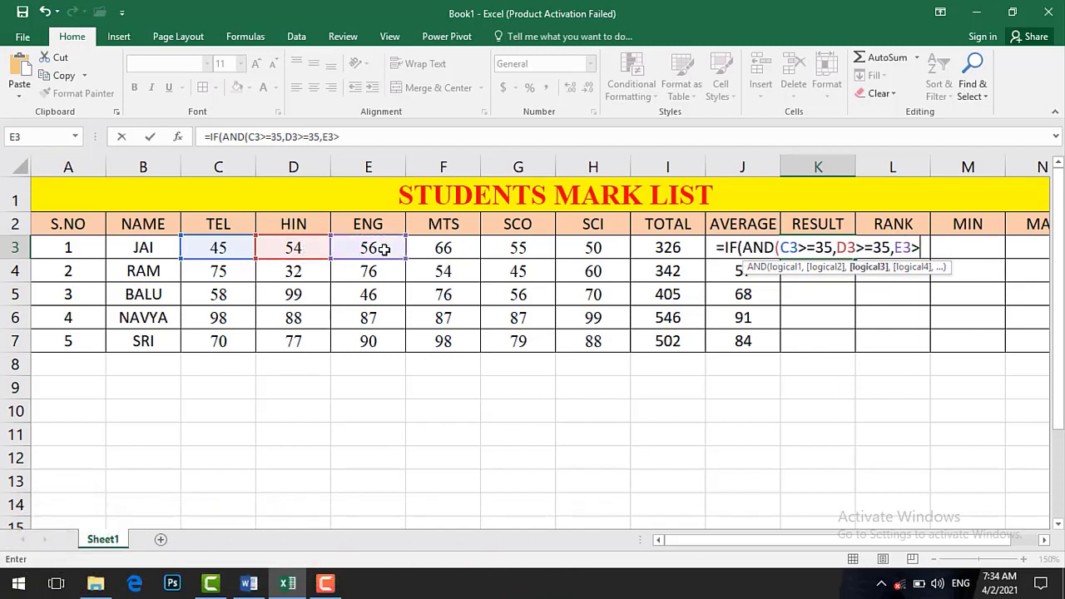
type("=35,")
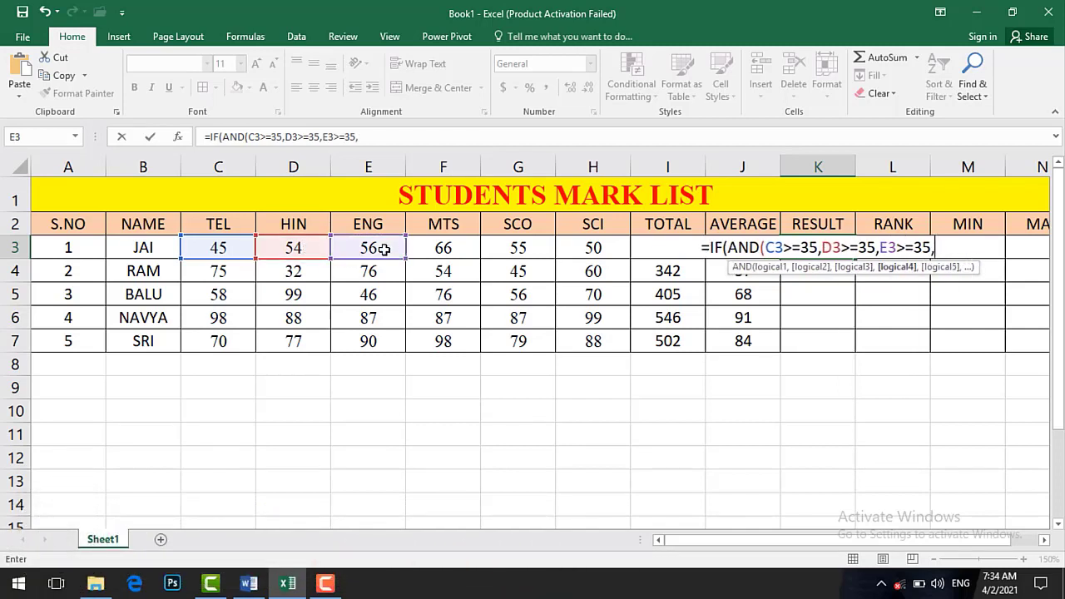
Step: Add the conditions F3>=35,G3>=35,H3>=35 to the K3 formula and close its AND test
left_click(464, 249)
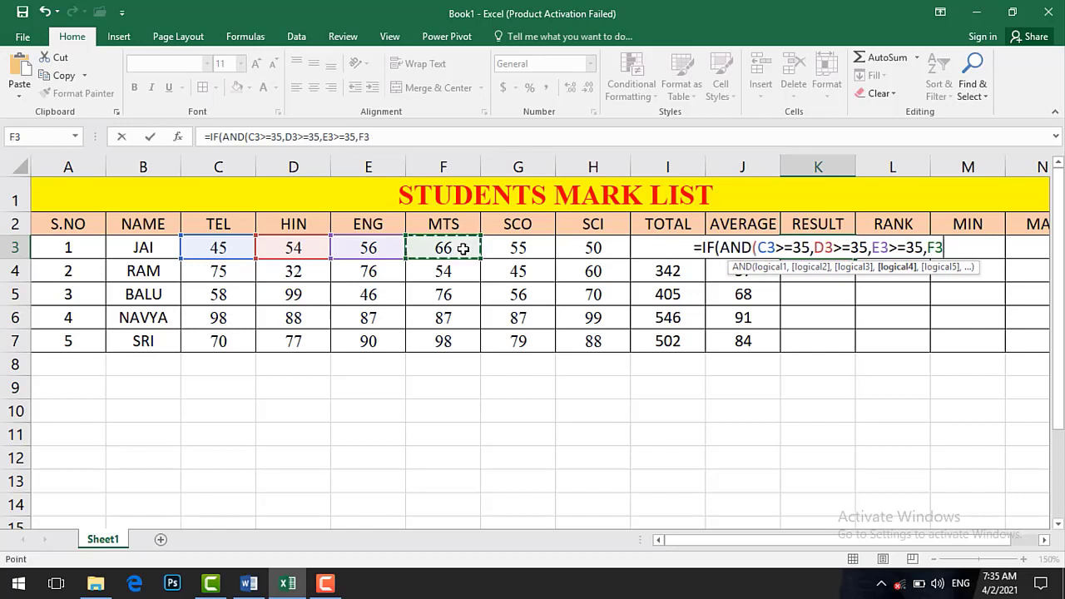
type(">=35")
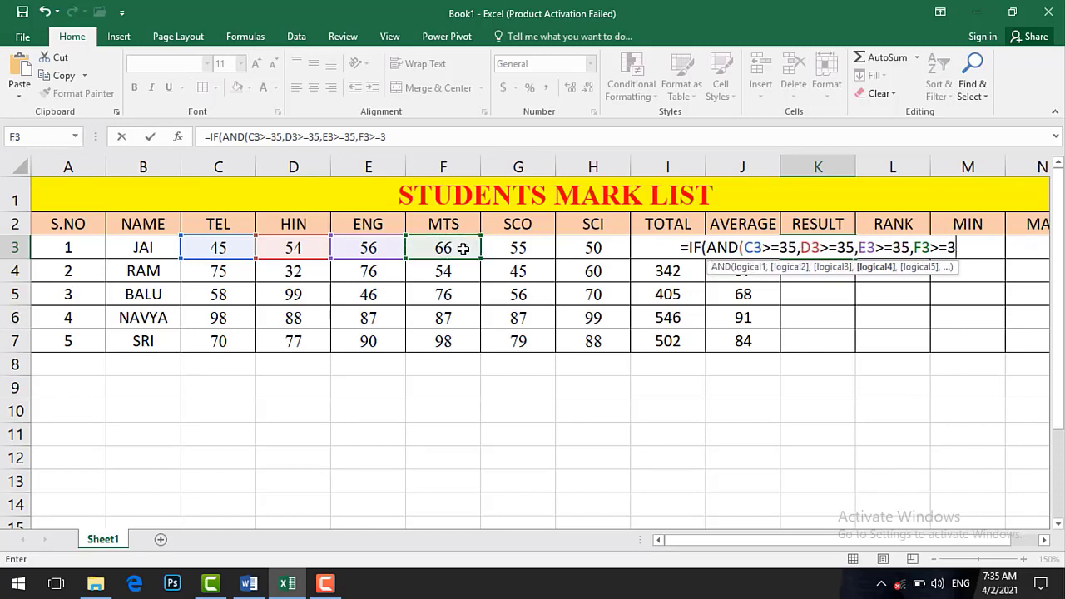
type(",")
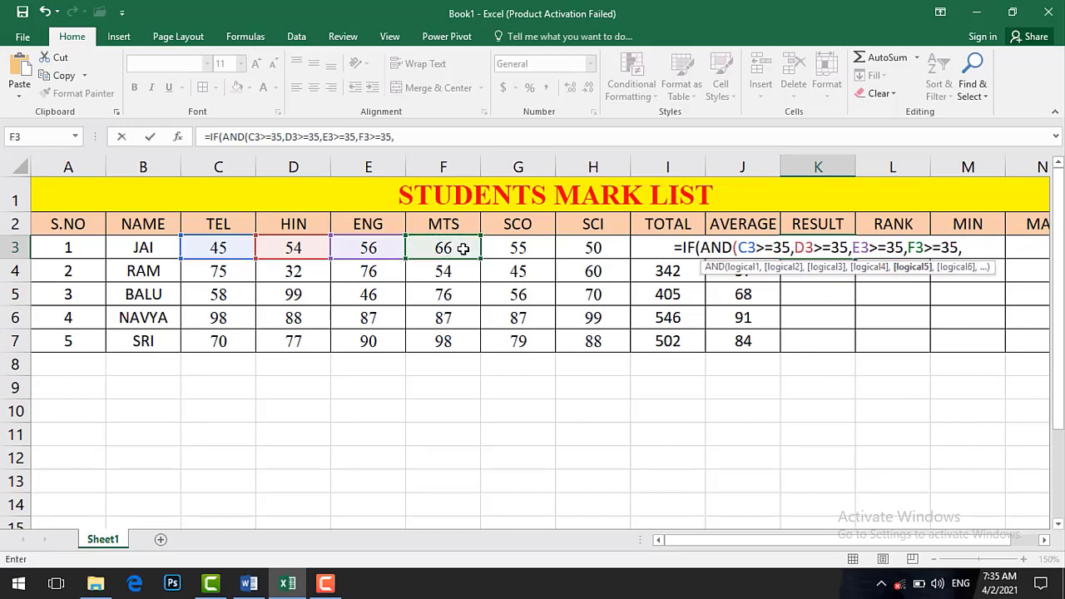
left_click(517, 247)
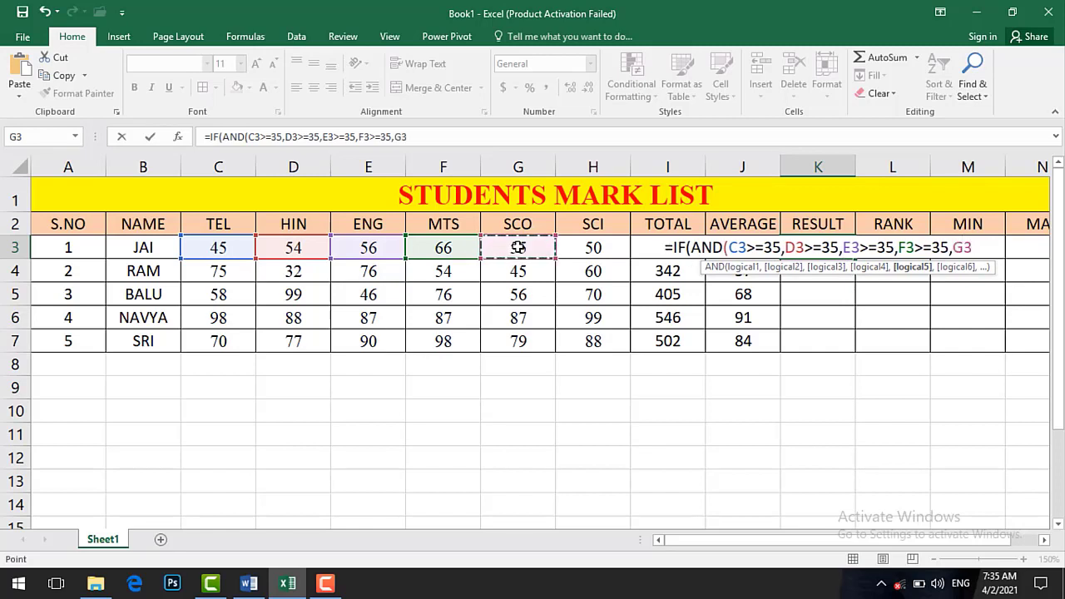
type(">=35,")
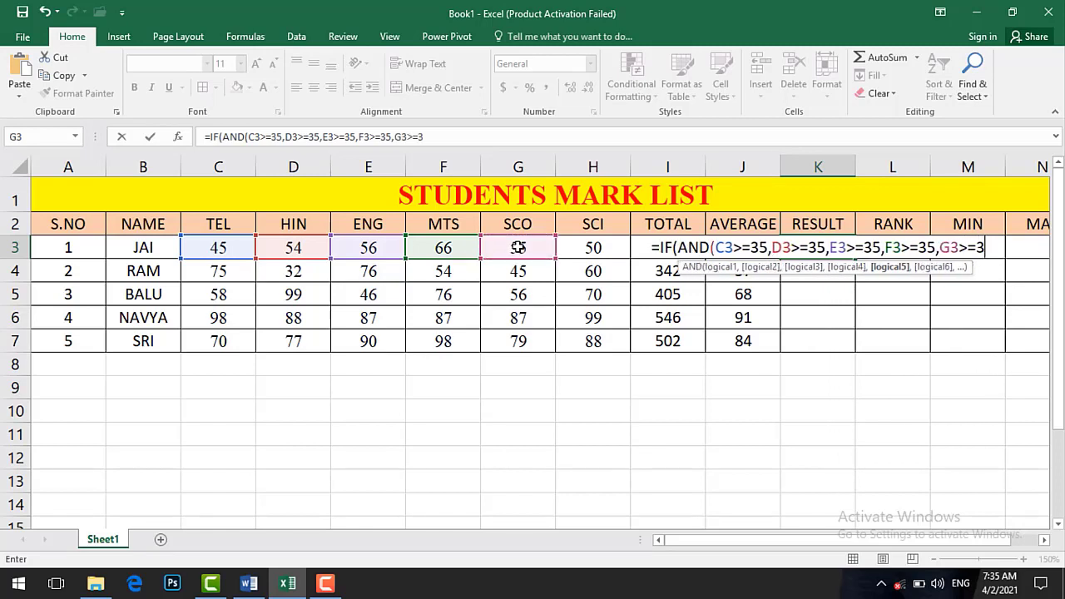
left_click(585, 247)
type(">=3")
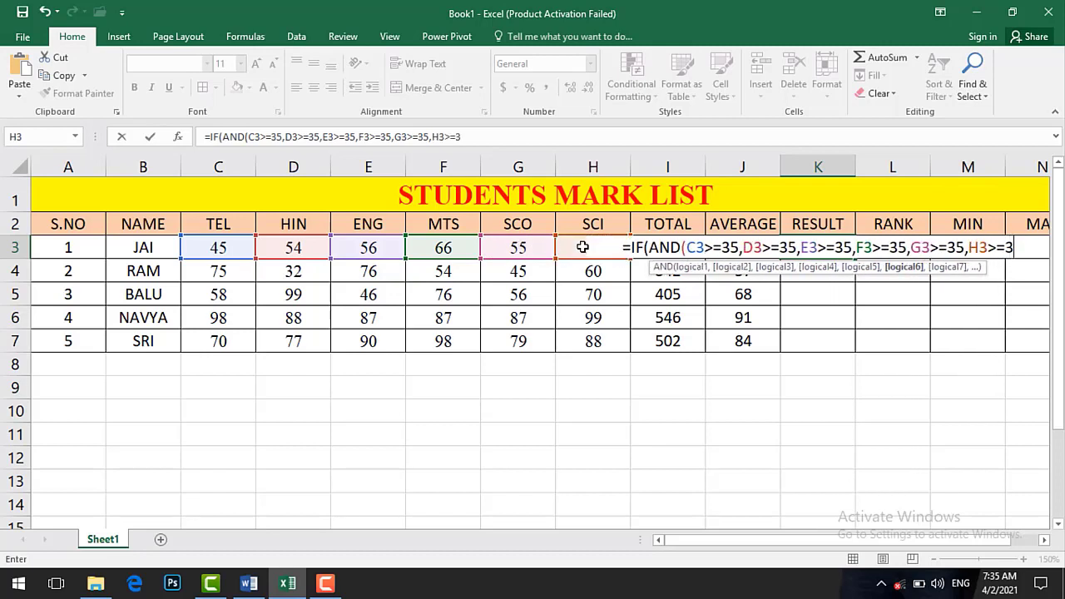
type("5")
type("),")
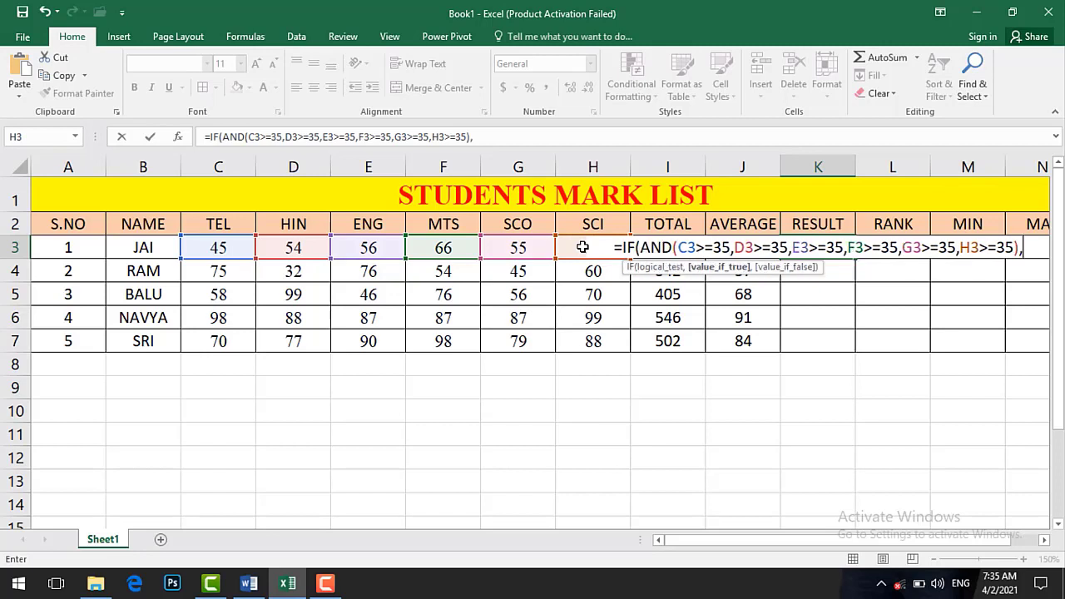
Step: Complete the K3 formula with "PASS" as the true value and "FAIL" as the false value
type("\"PASS\"")
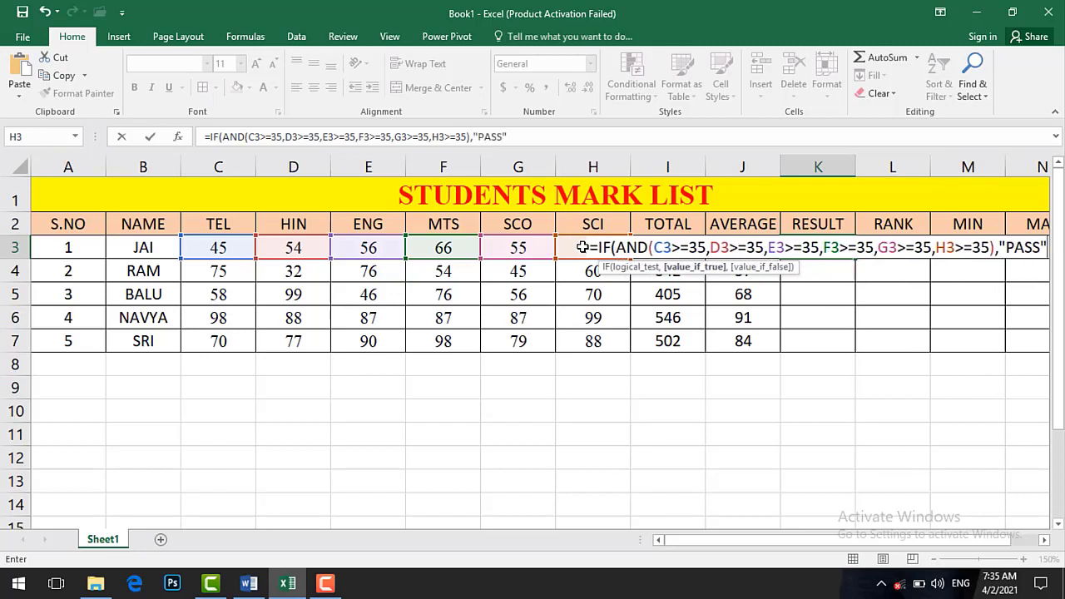
type(",\"")
type("FA")
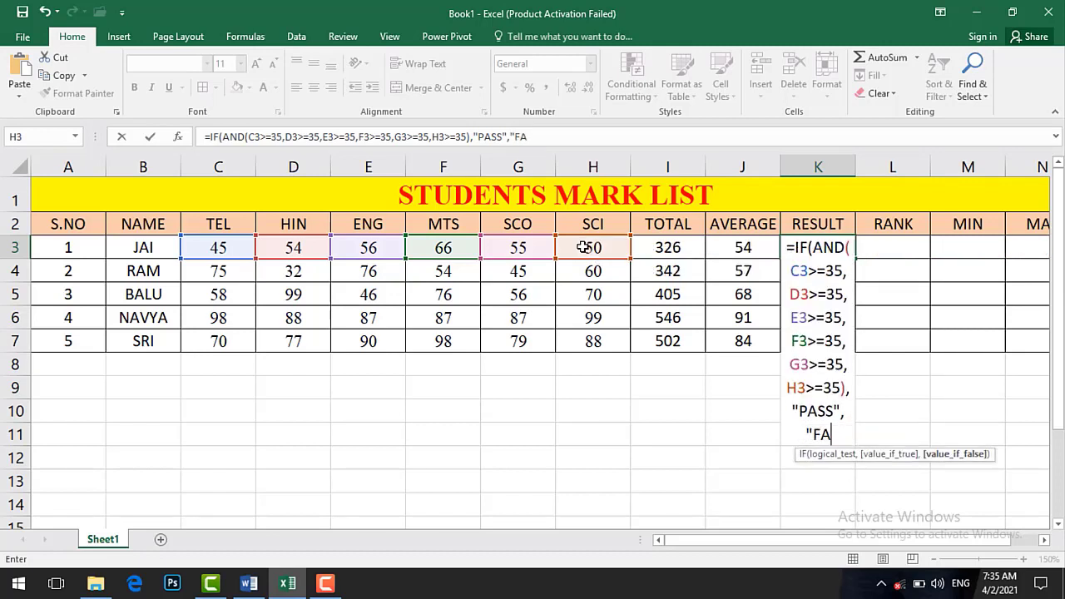
type("IL\")")
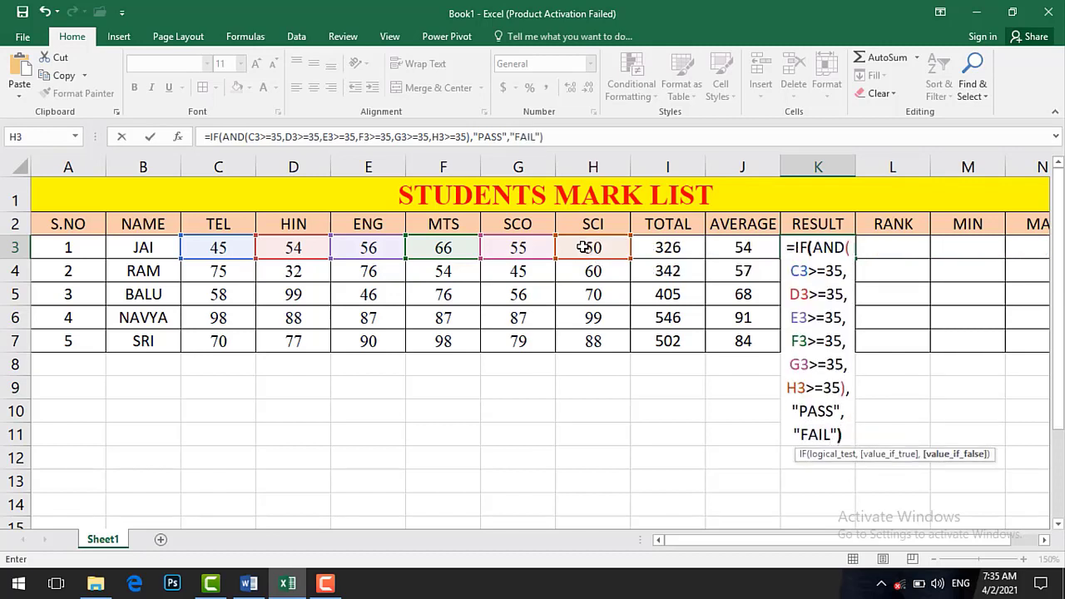
key("Return")
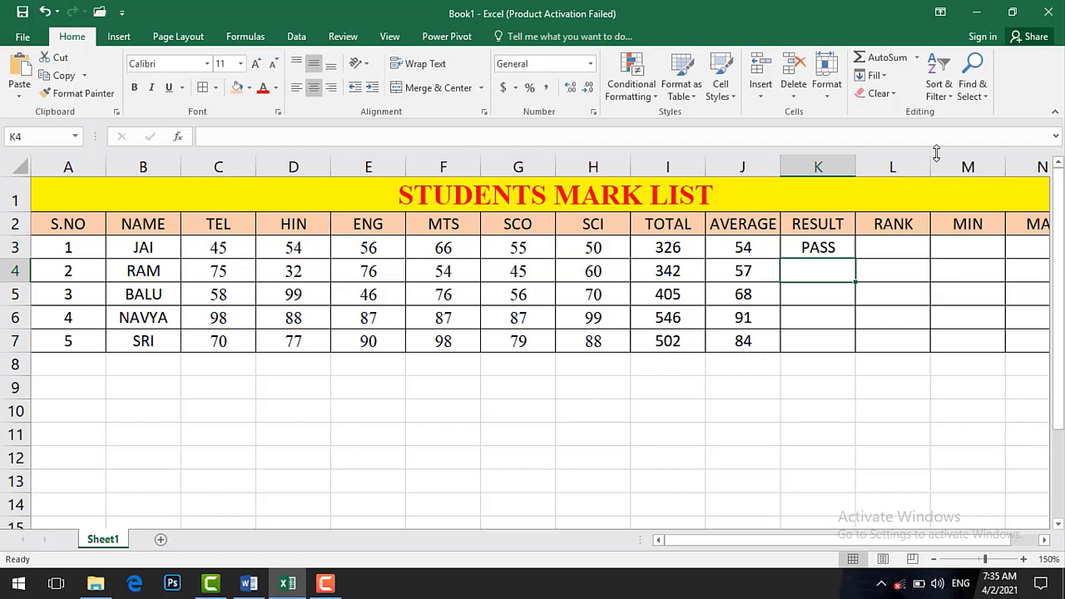
Step: Fill the RESULT formula from K3 down to K7 and check the row 4 result against the HIN mark
left_click(844, 246)
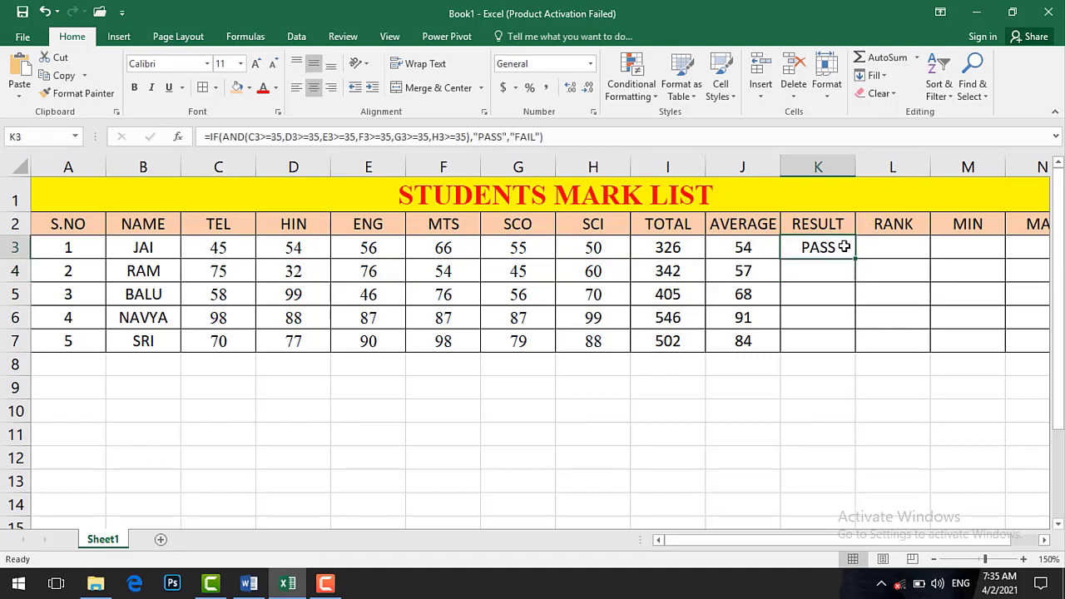
left_click(542, 136)
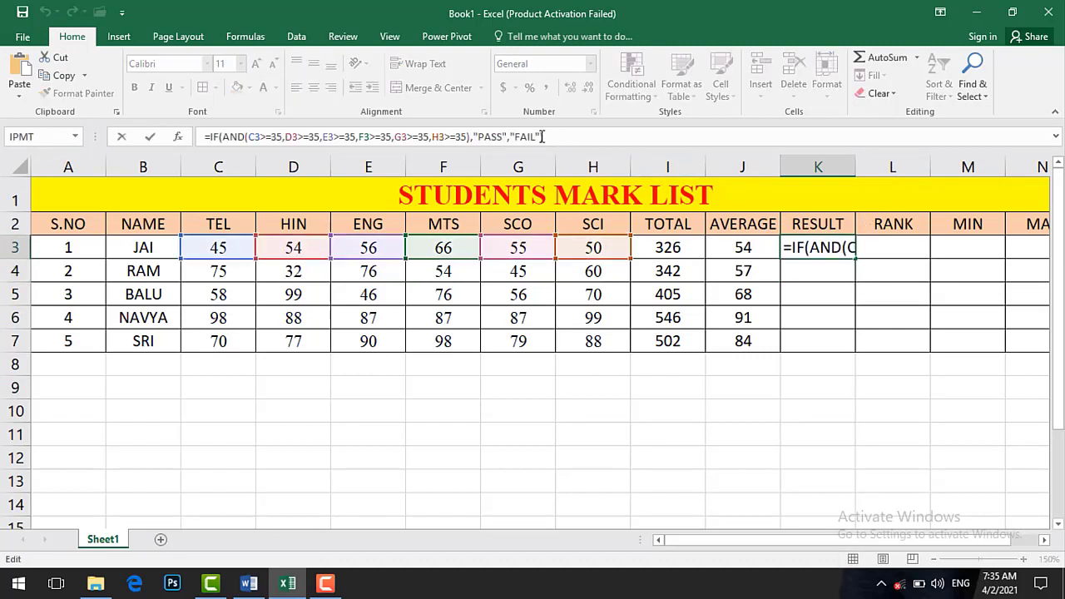
left_click_drag(542, 137, 200, 137)
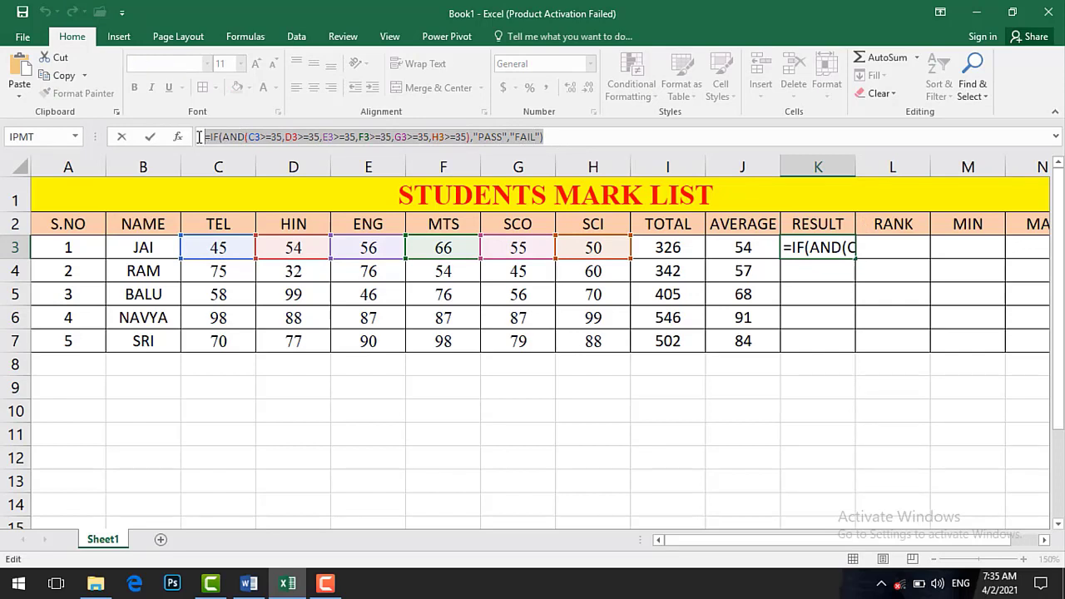
key("Return")
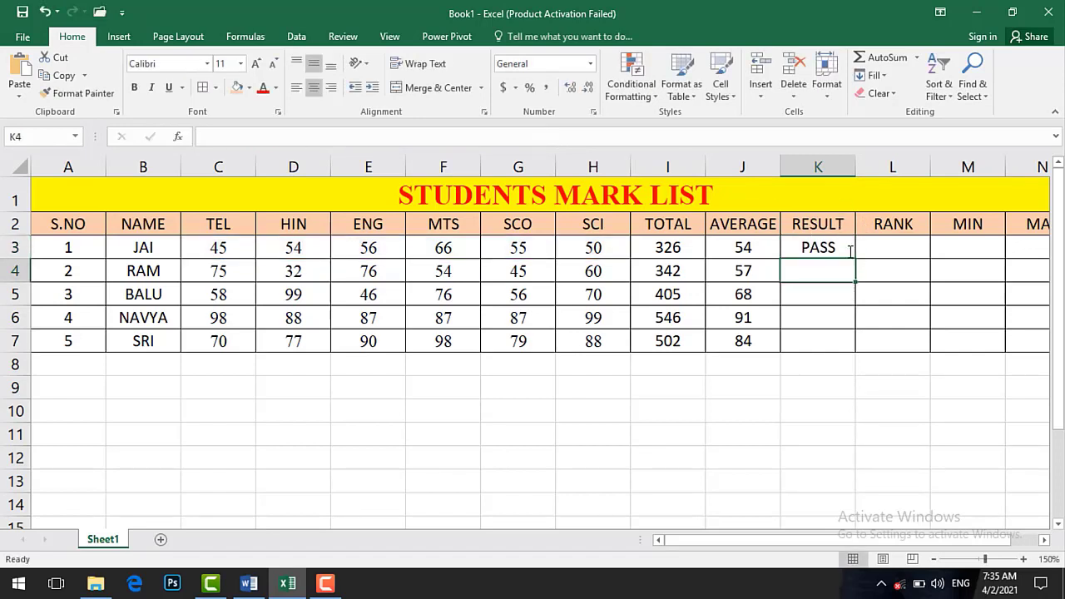
left_click(849, 250)
left_click_drag(854, 259, 858, 352)
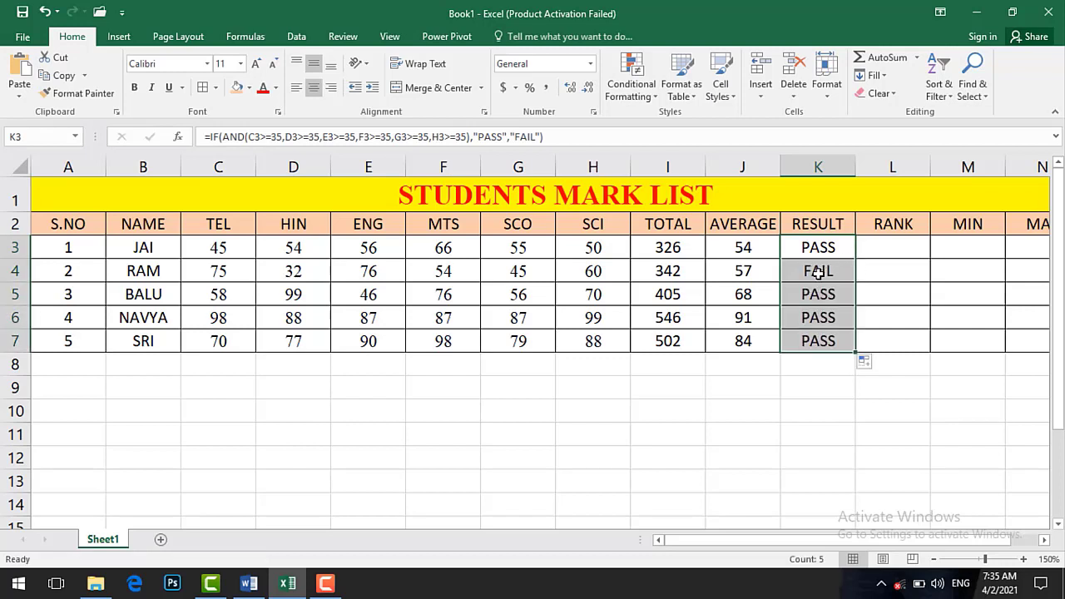
left_click(819, 272)
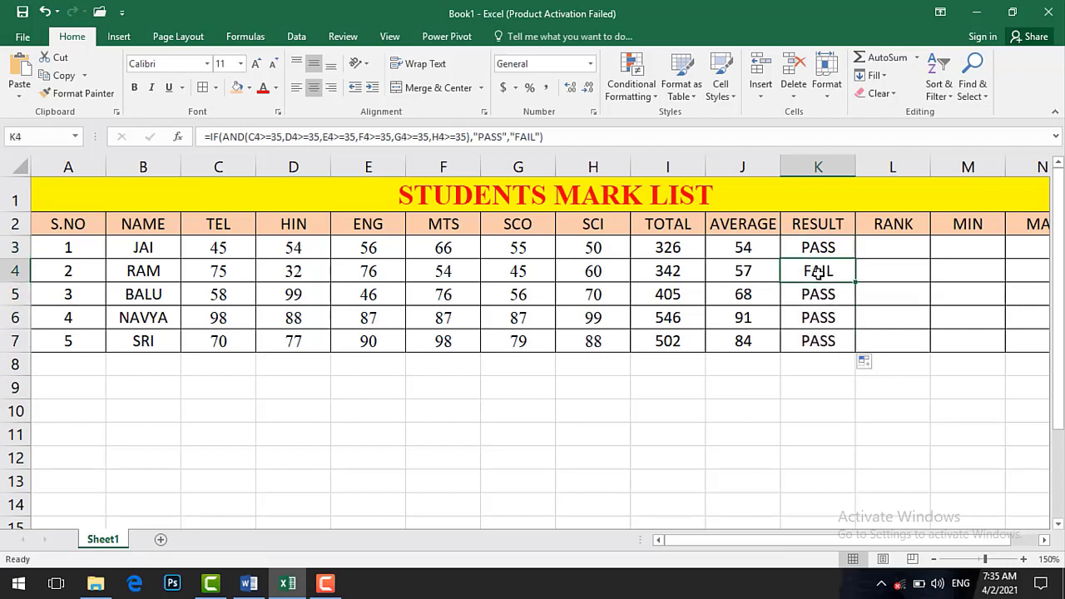
left_click(318, 271)
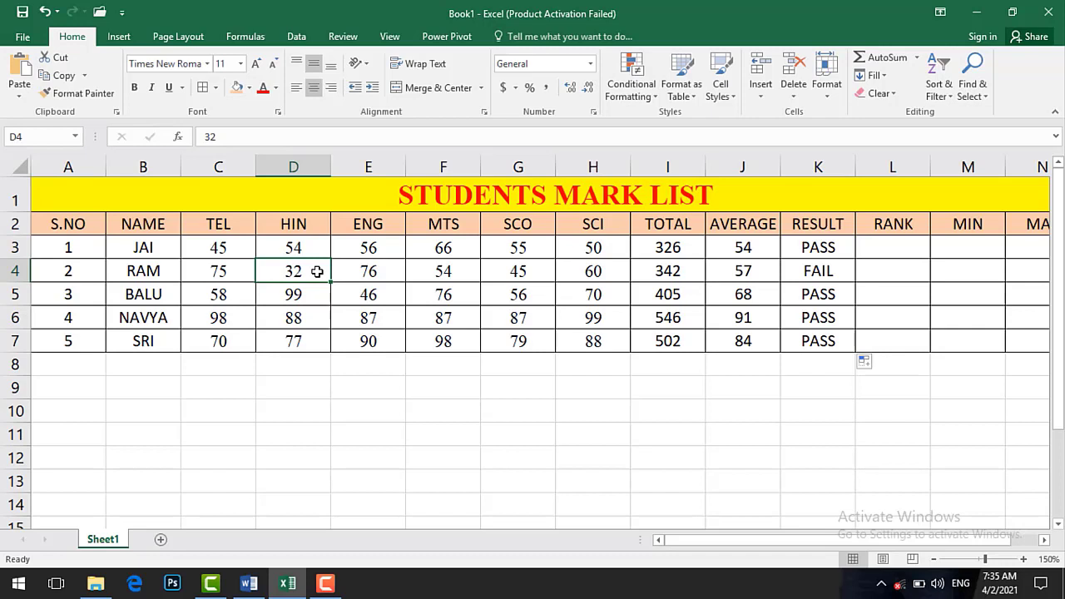
Step: Start the RANK formula in cell L3 as =RANK(I3,I3:I7, ranking the first student's total against all totals
left_click(905, 250)
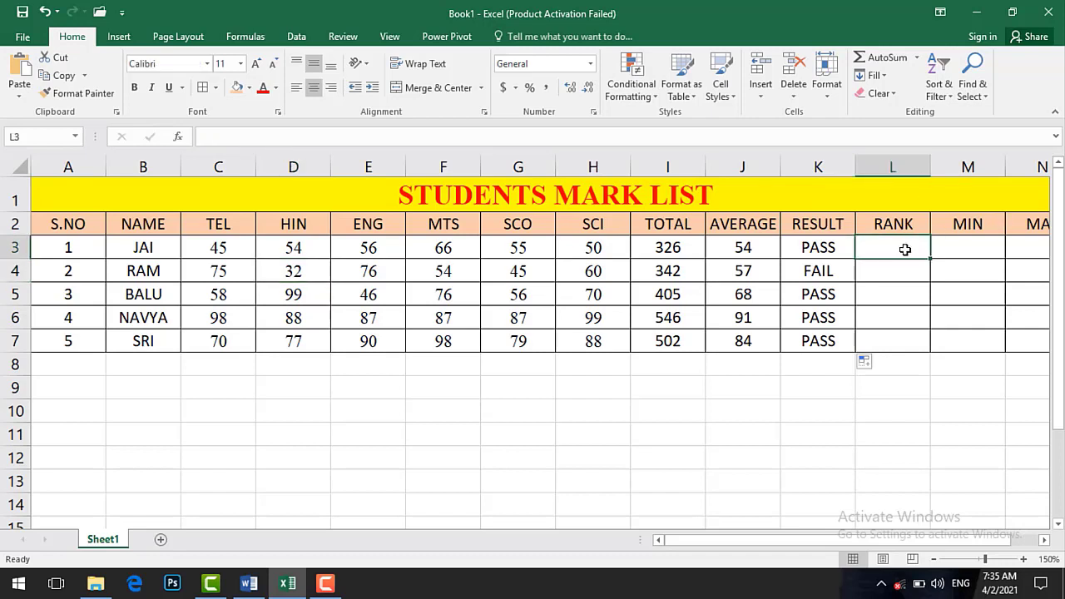
type("=")
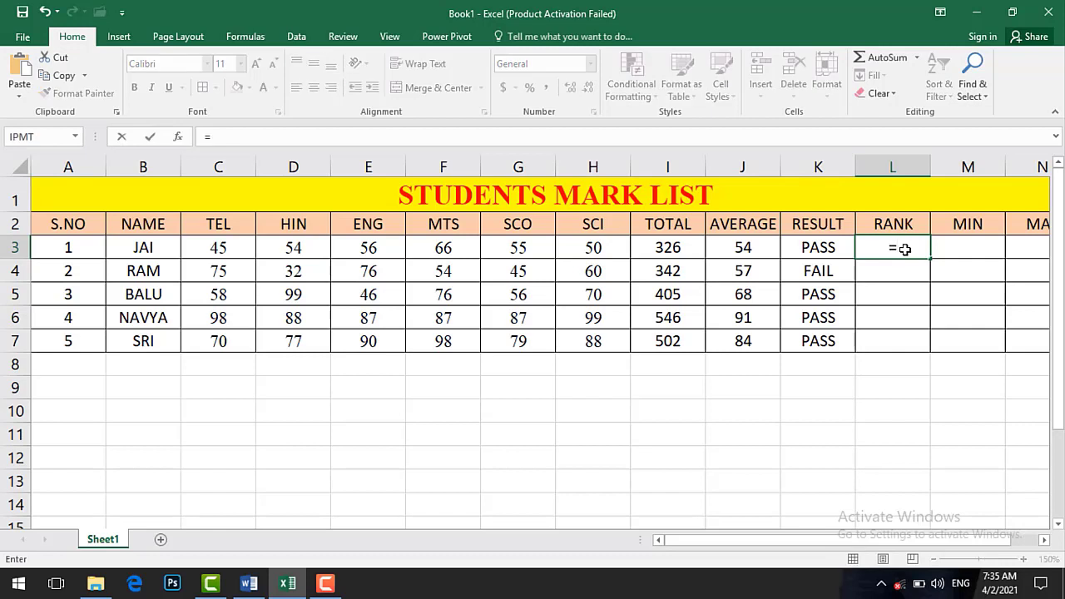
type("RANK")
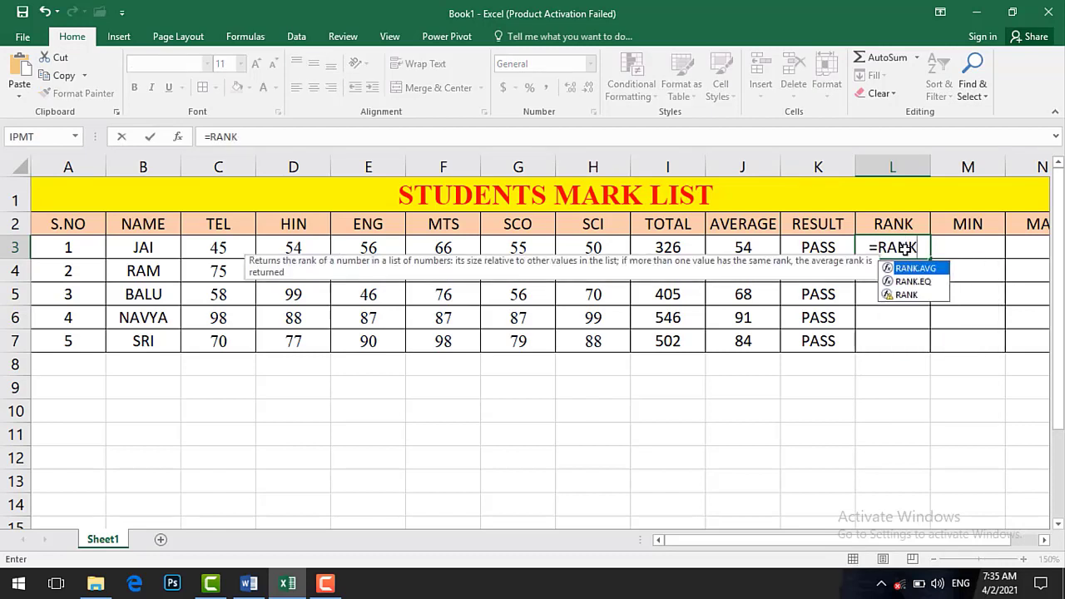
type("(")
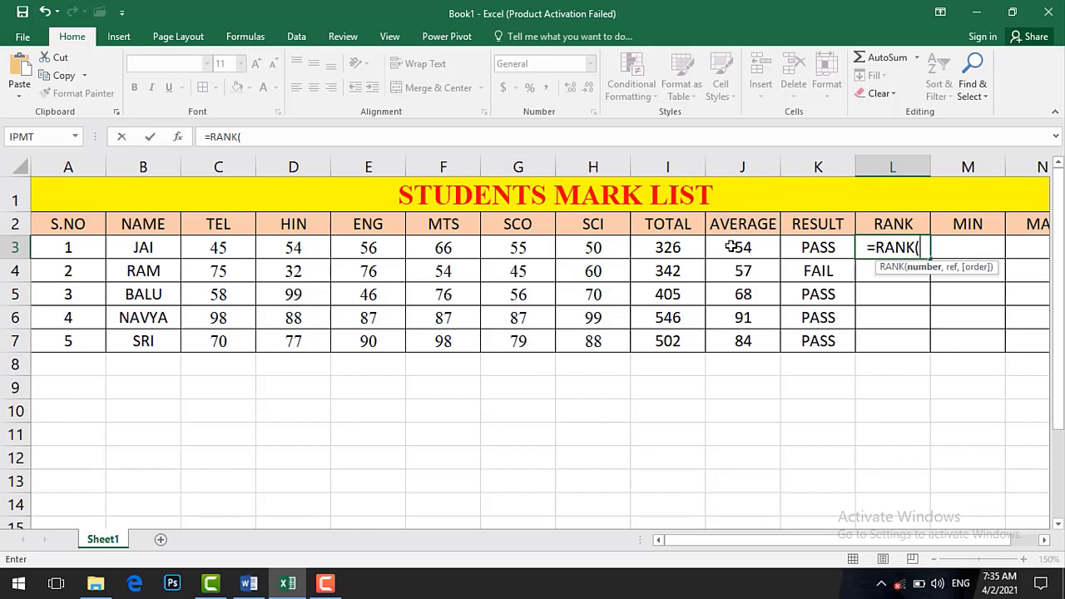
left_click(689, 247)
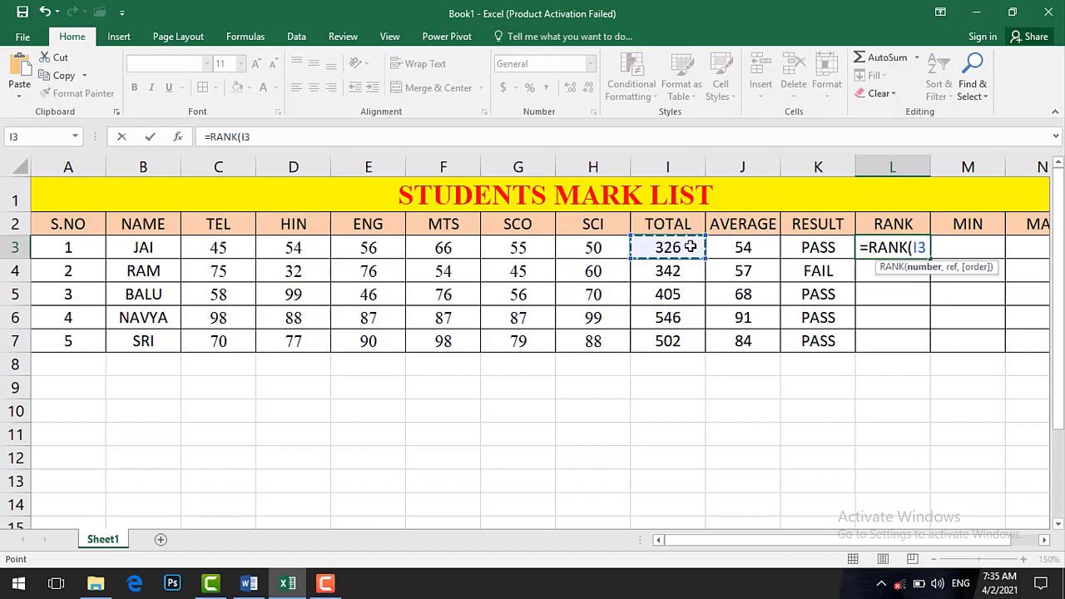
type(",")
left_click_drag(690, 247, 688, 344)
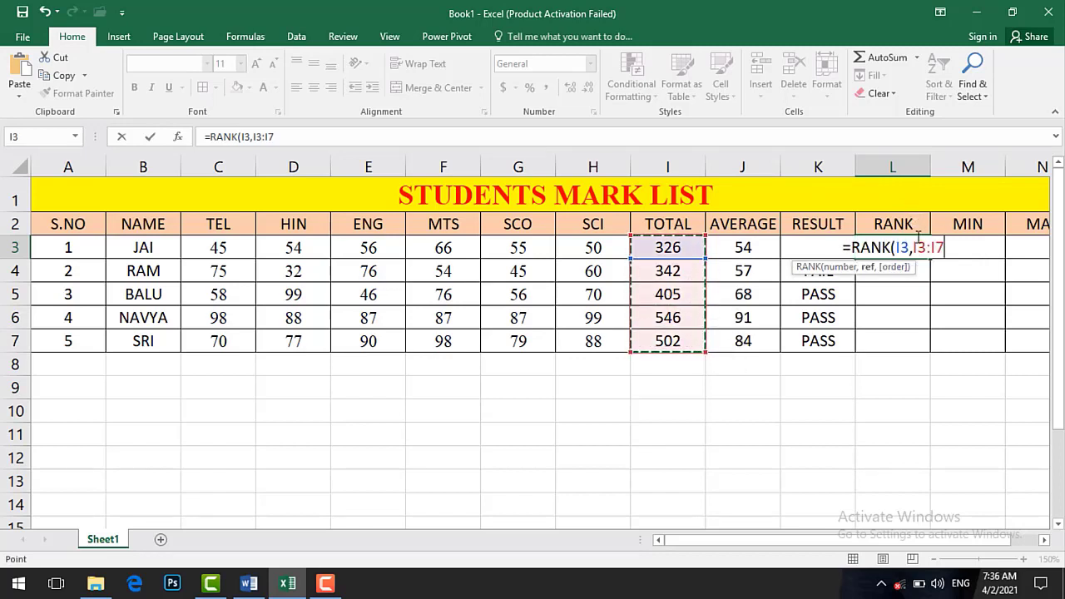
Step: Lock the rows of the ranking range as I$3:I$7, then close and enter the L3 formula
left_click(919, 248)
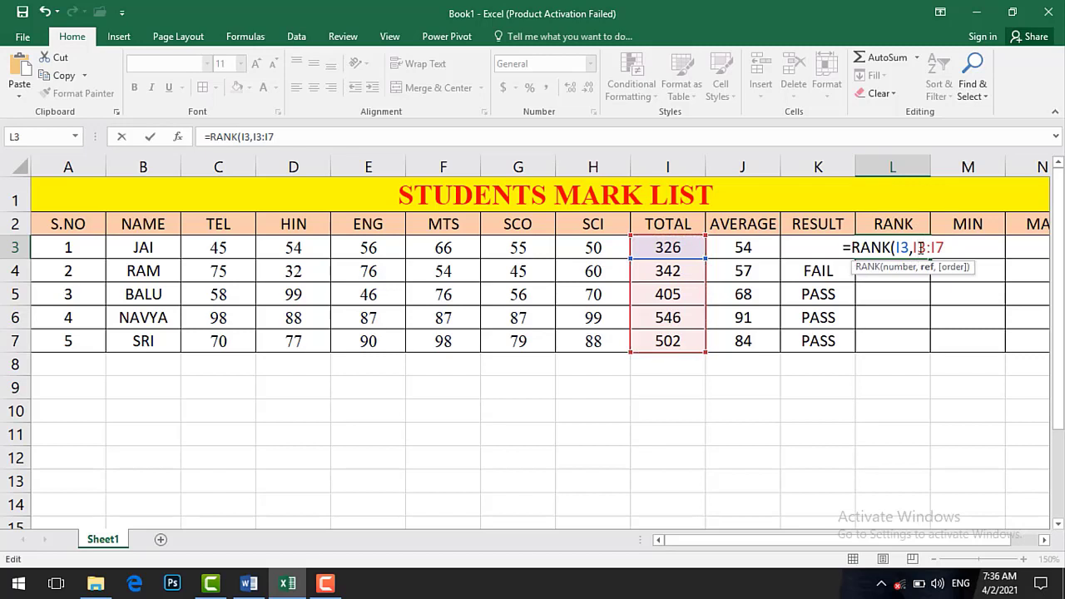
type("$")
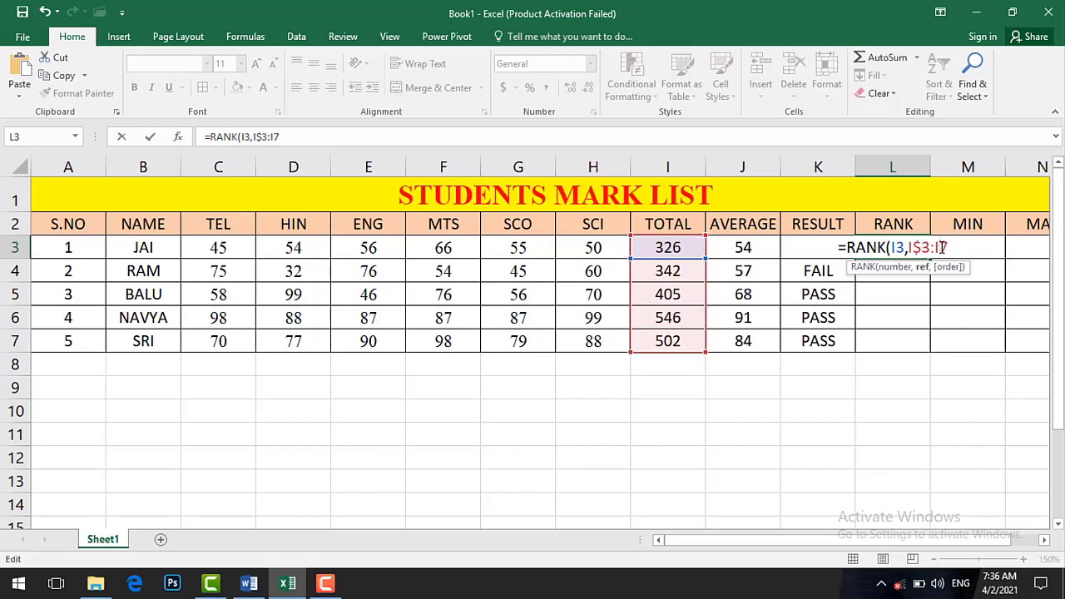
type("$")
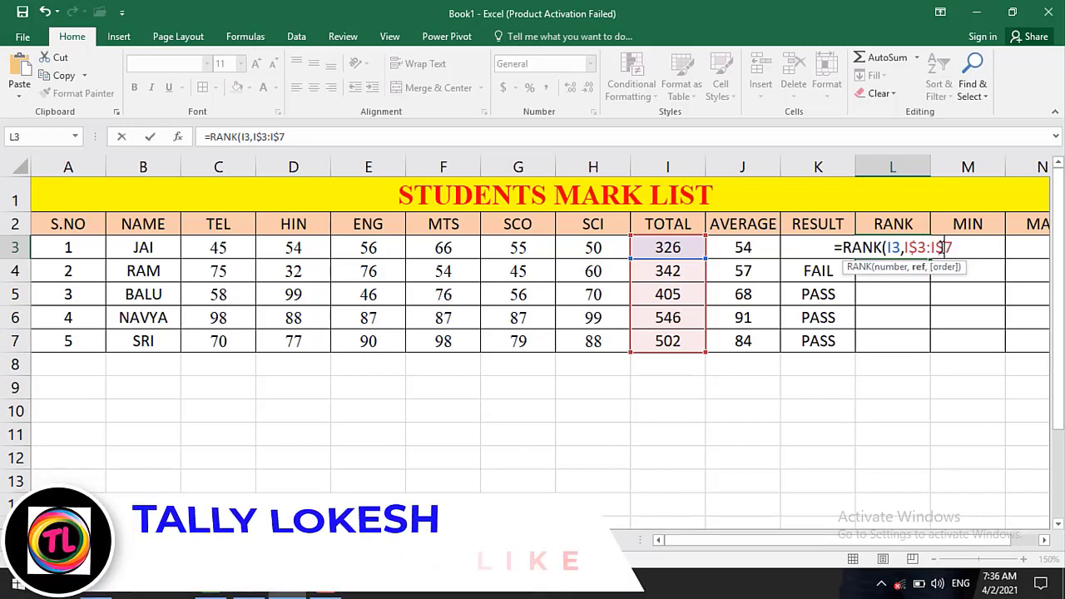
type(")")
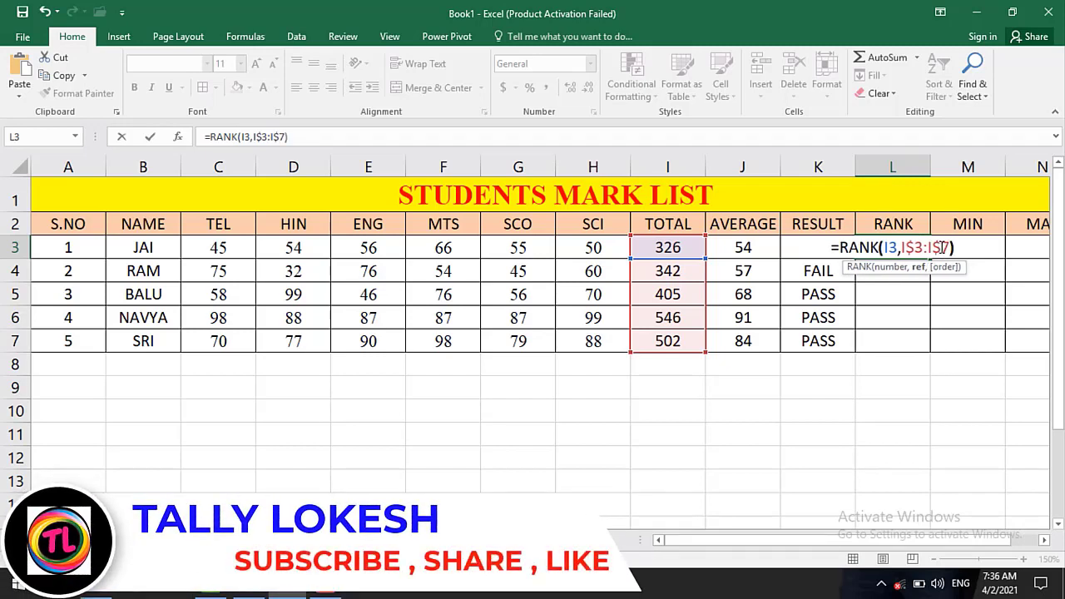
key("Return")
Step: Fill the RANK formula from L3 down to L7 and check the copied formula in L4
left_click(899, 247)
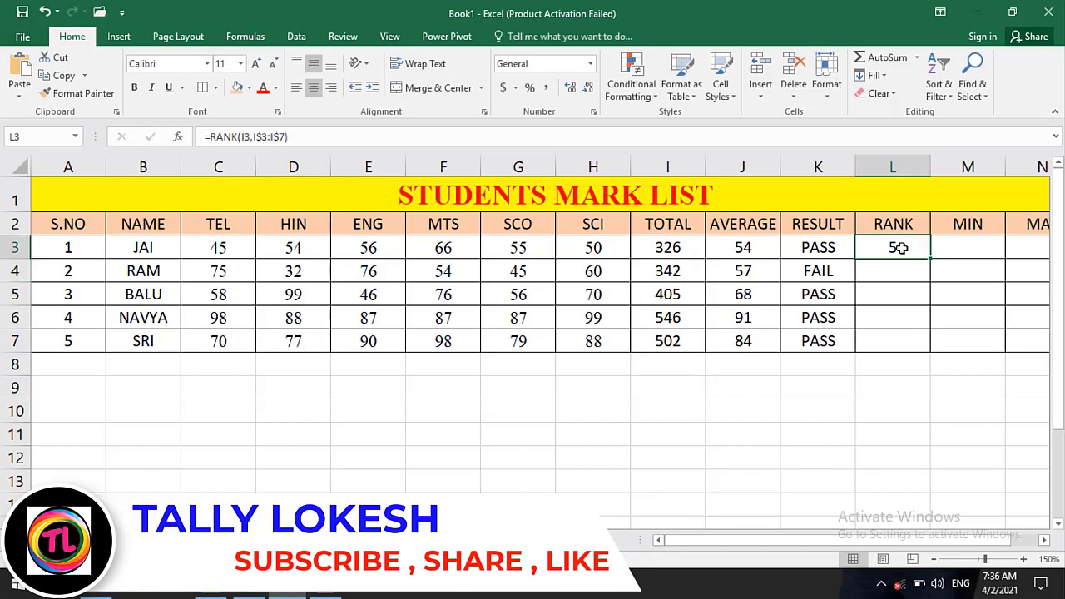
double_click(931, 258)
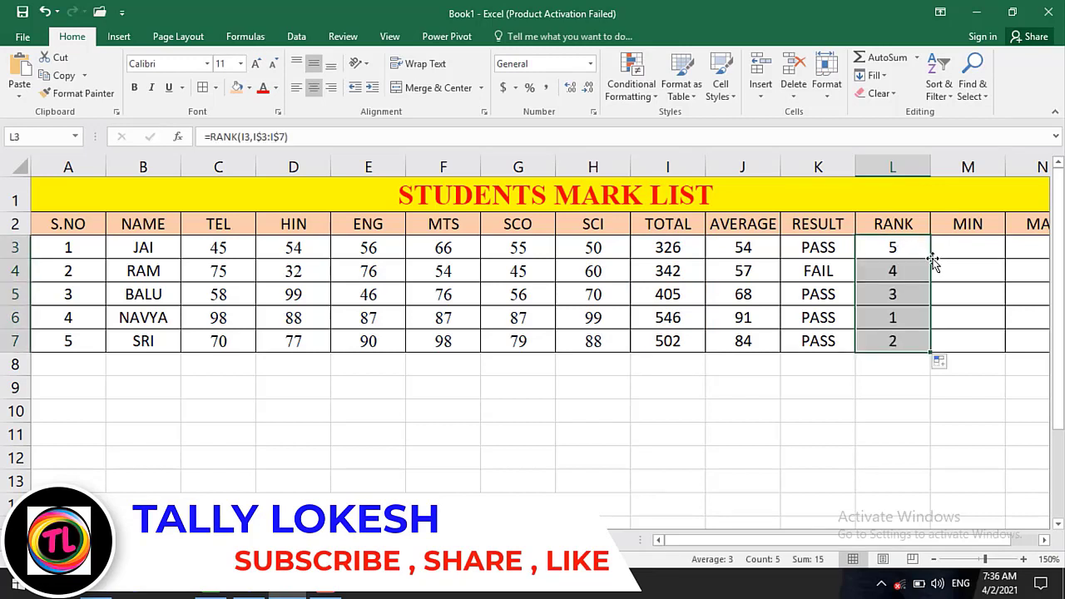
left_click(878, 275)
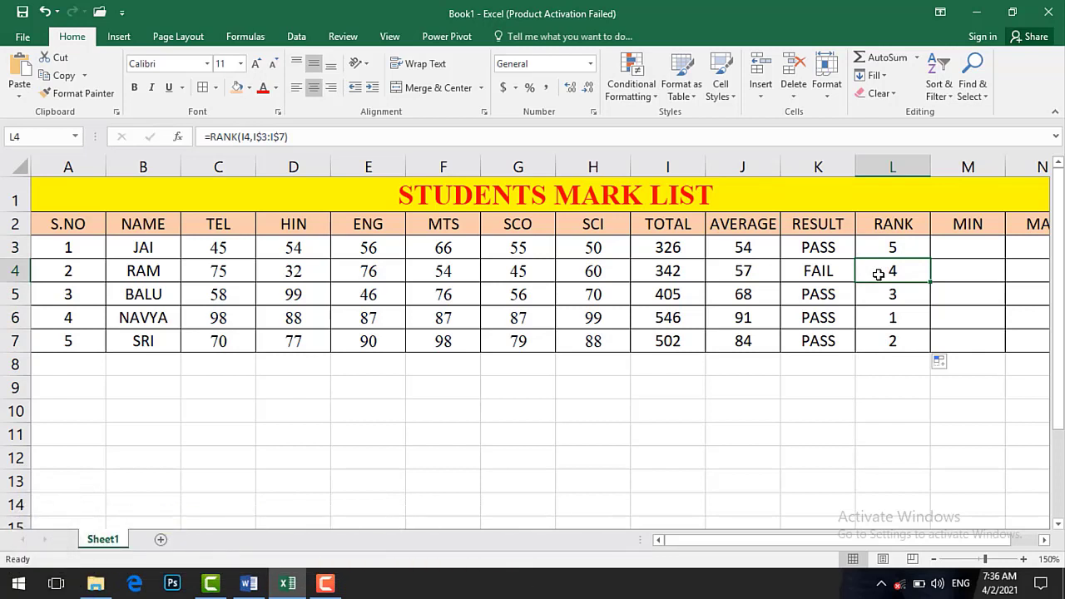
Step: Insert a new column before MIN and give it the header GRADE in cell M2
left_click(962, 252)
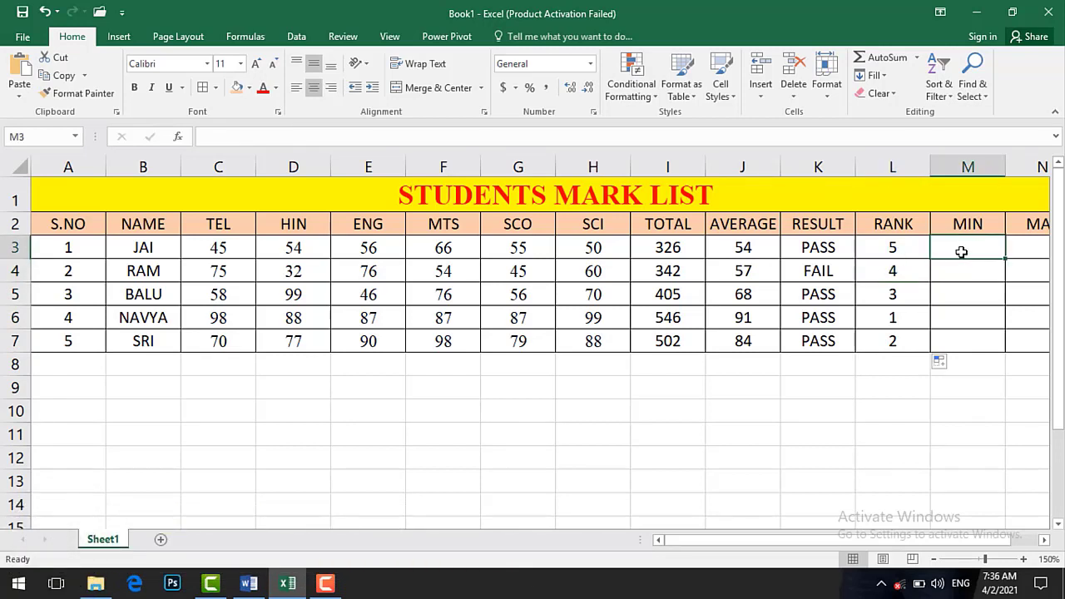
left_click(943, 168)
right_click(943, 167)
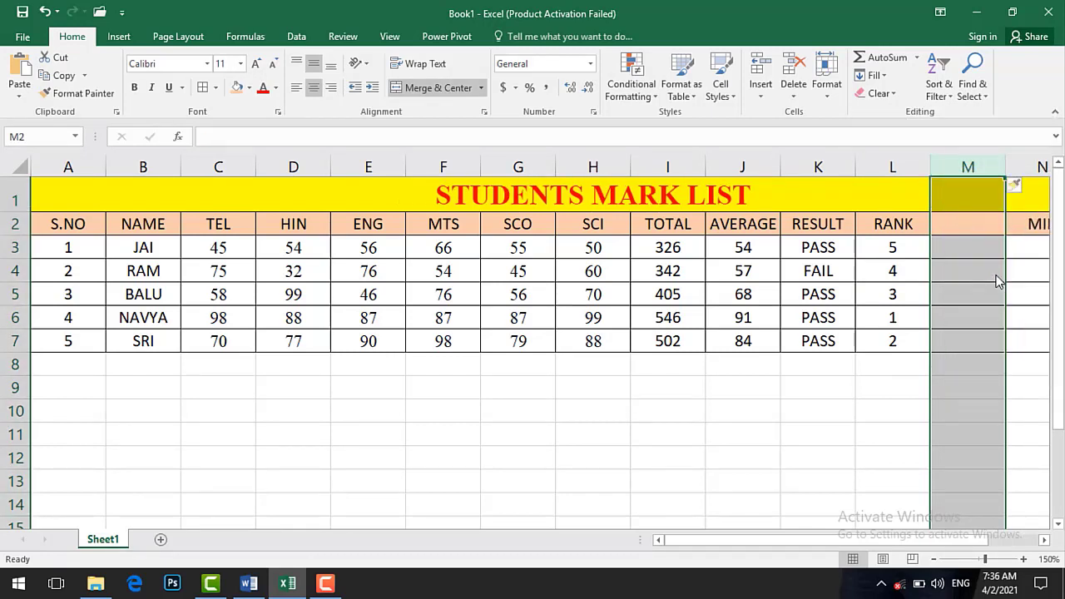
left_click(958, 230)
type("GRADE")
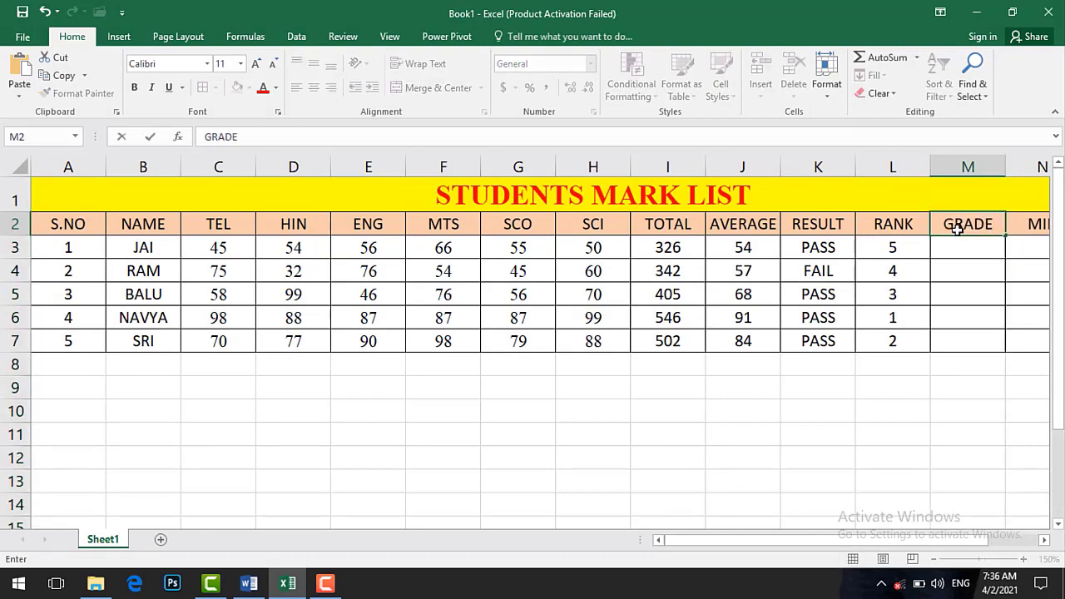
key("Return")
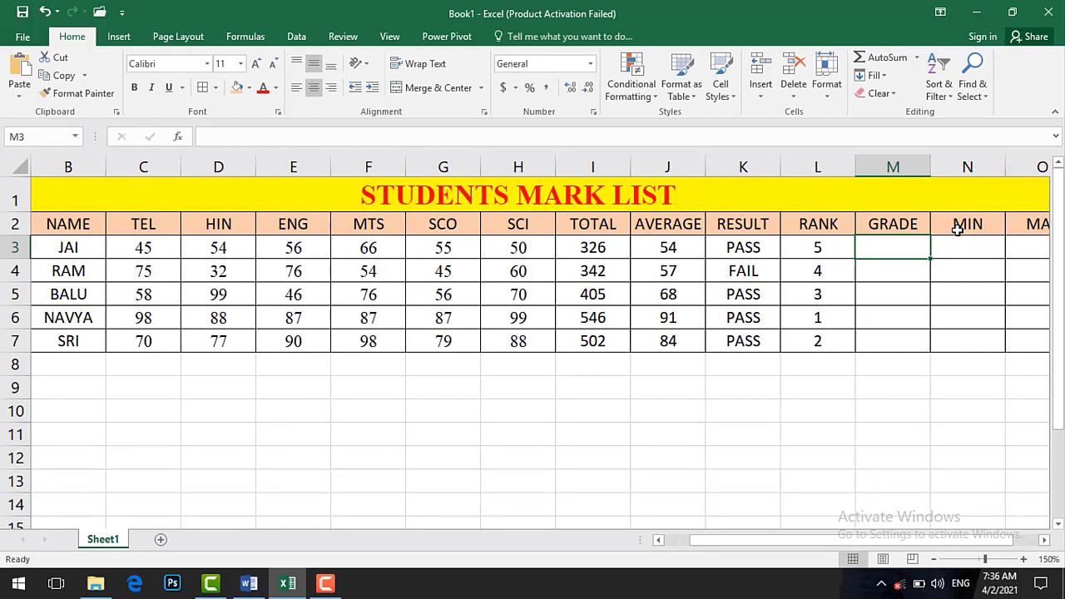
Step: Start the GRADE formula in cell M3 with =IF(J3>=75,"A", based on the student's average
type("=I")
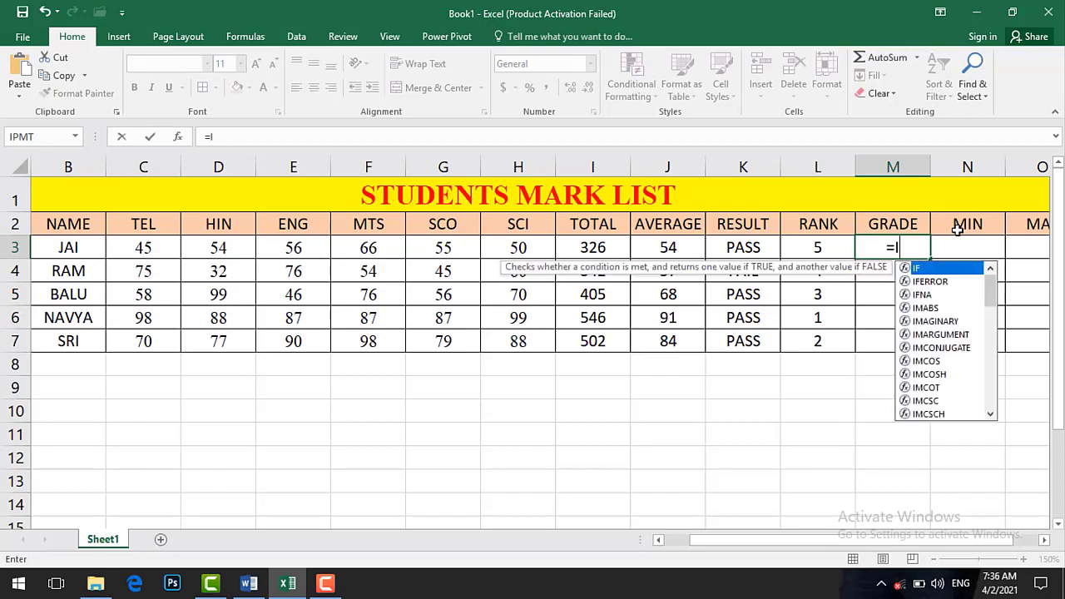
type("F(")
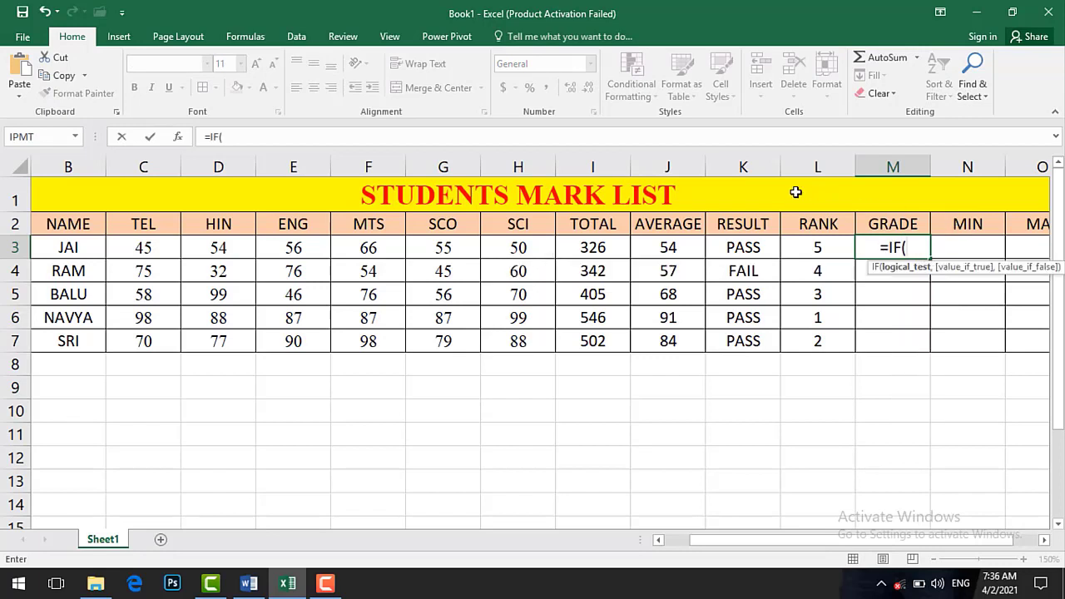
left_click(679, 252)
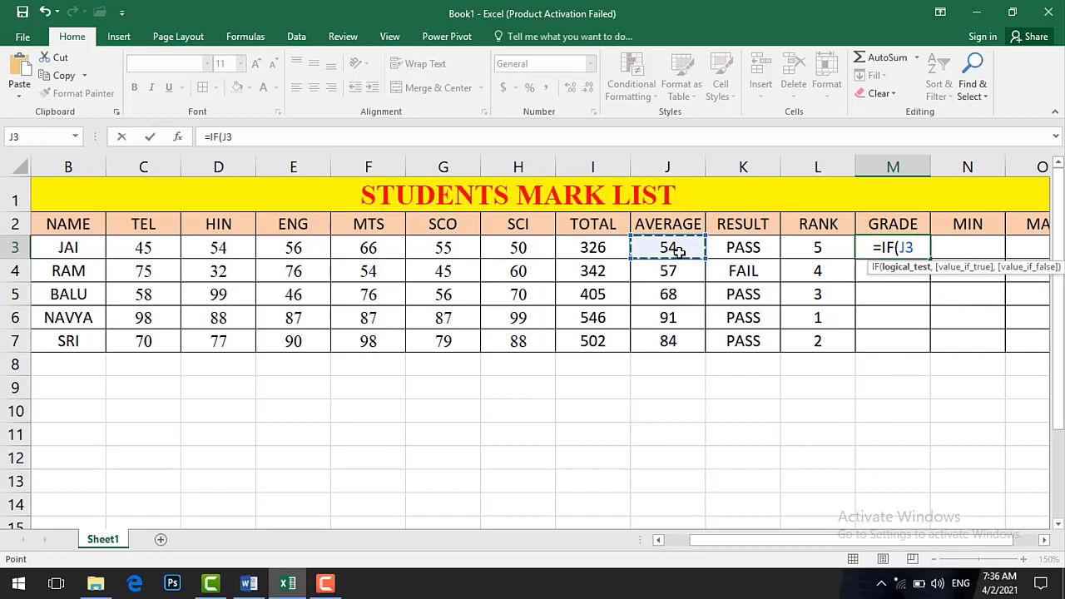
type(">=")
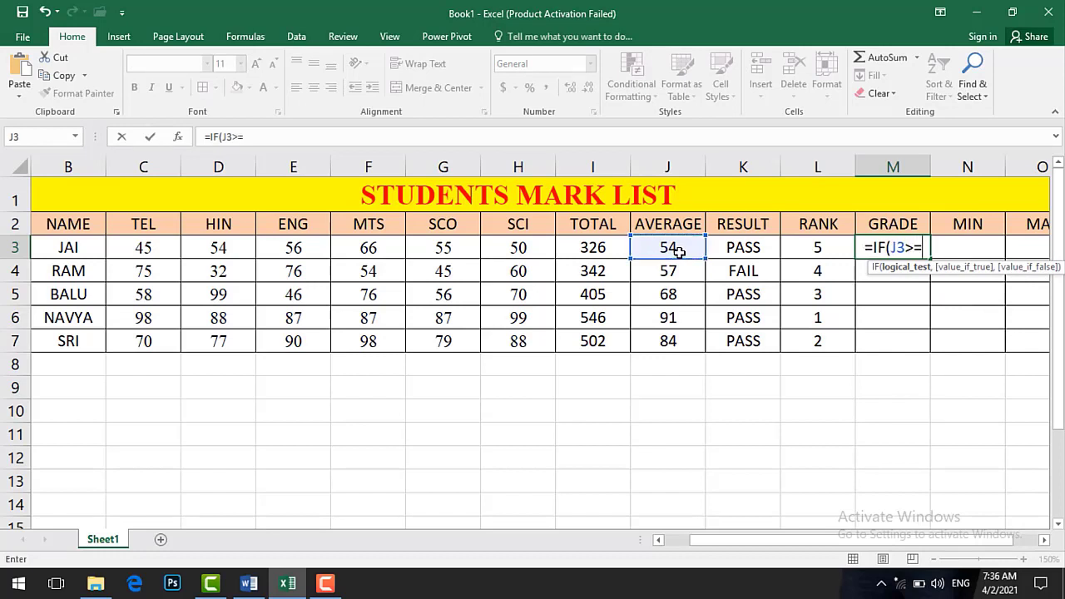
type("75,\"")
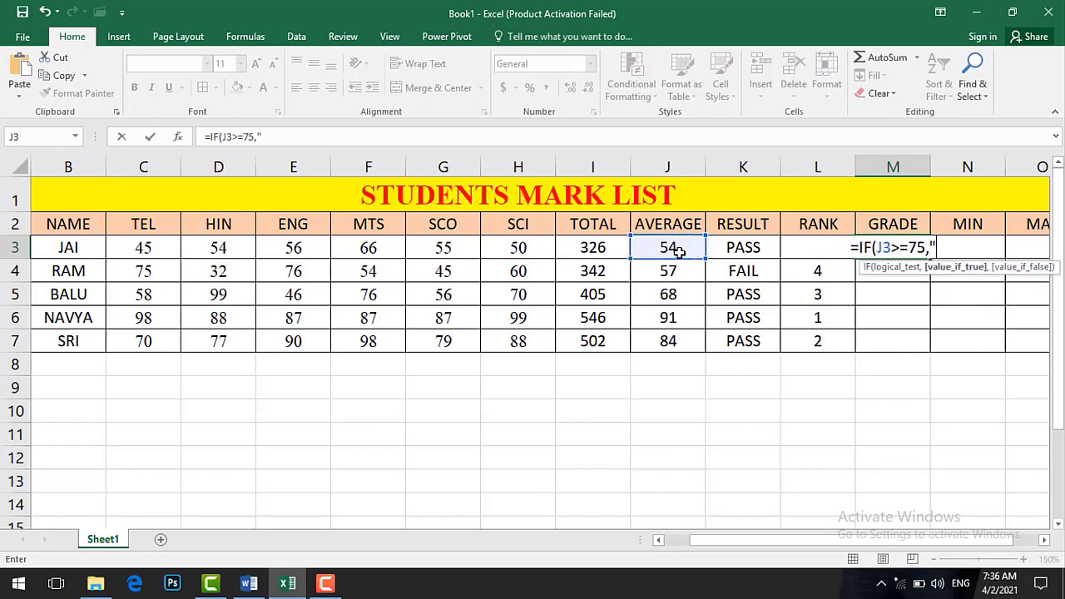
type("A")
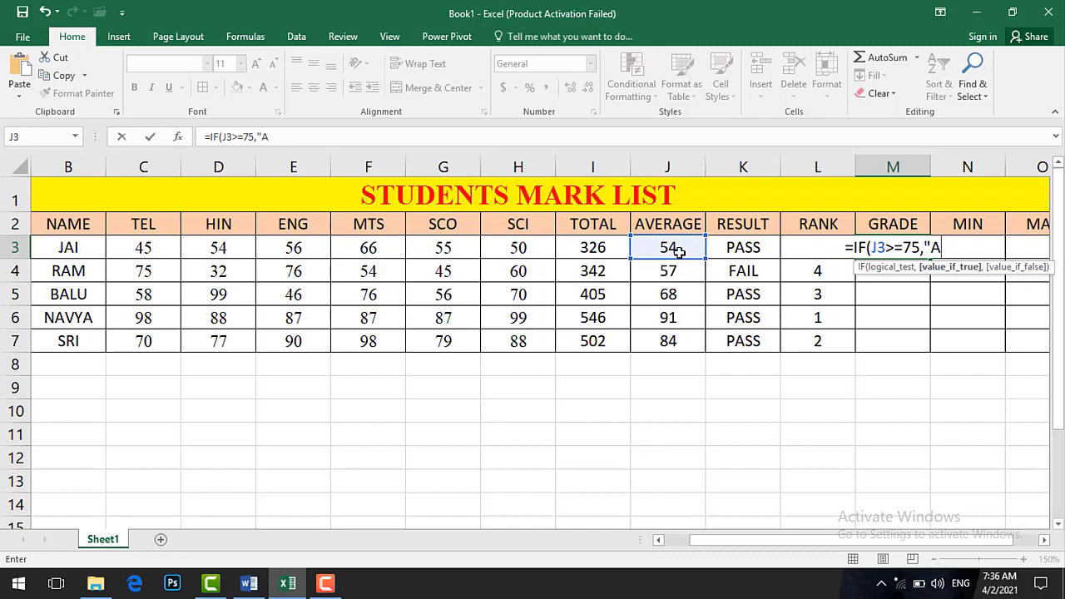
type("\",")
Step: Add the nested condition IF(J3>=60,"B", to the M3 grade formula
type("IF")
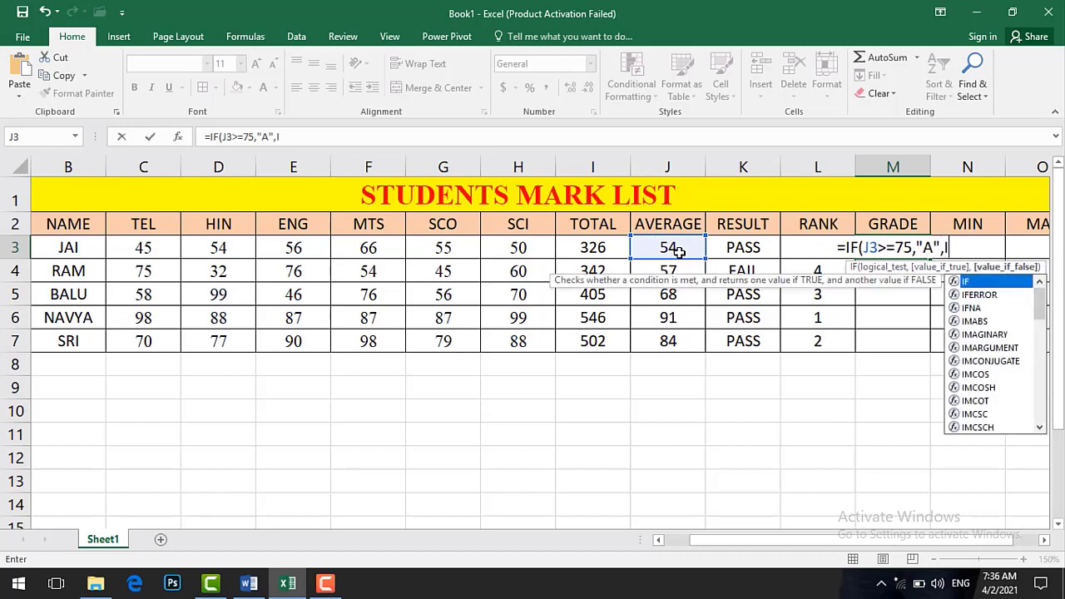
type("(")
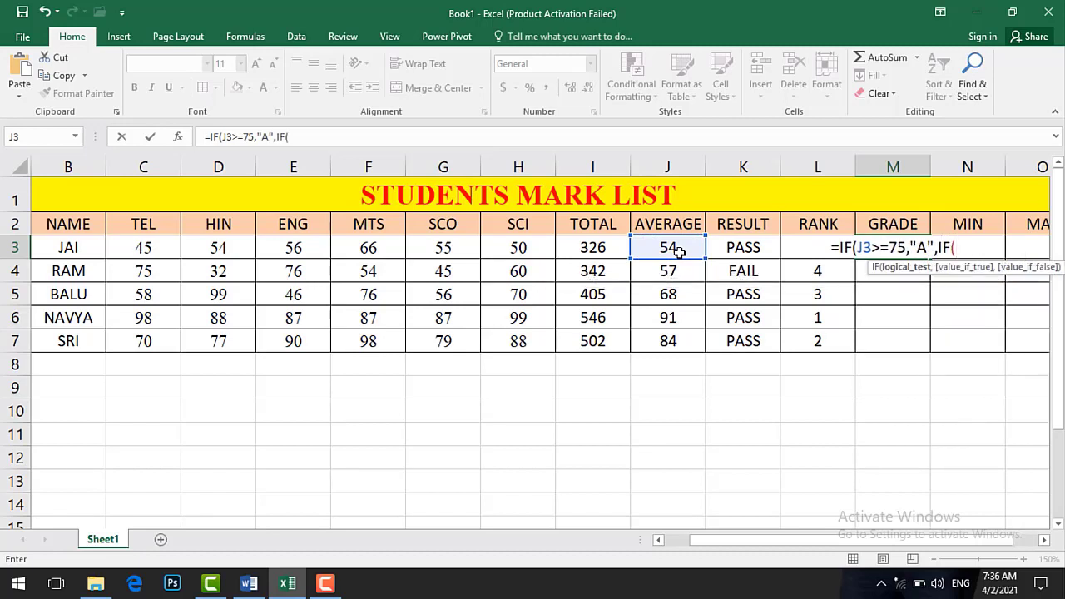
left_click(679, 252)
type(">=")
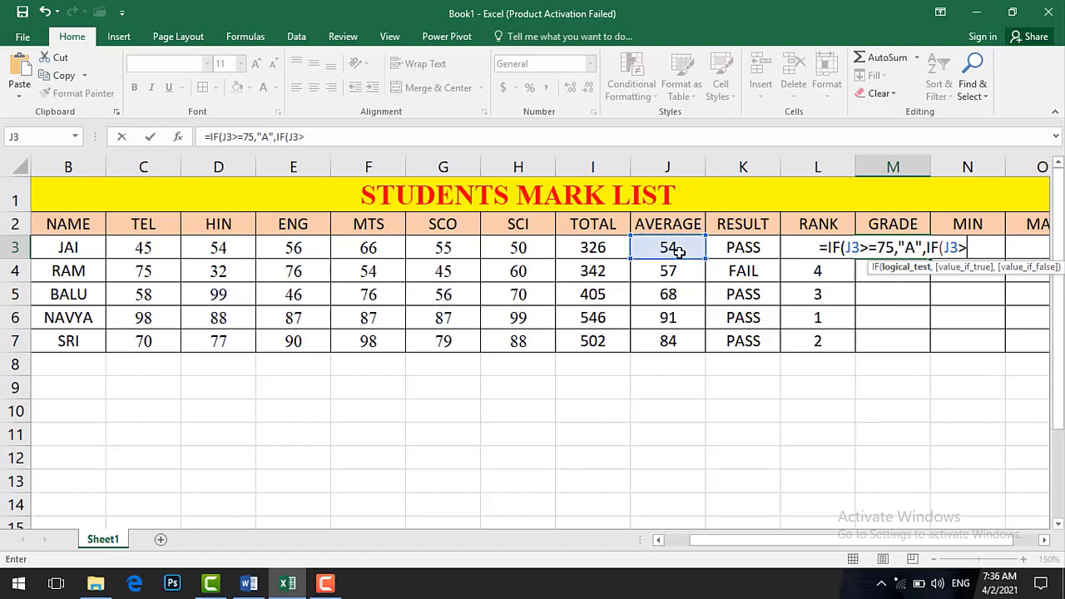
type("60")
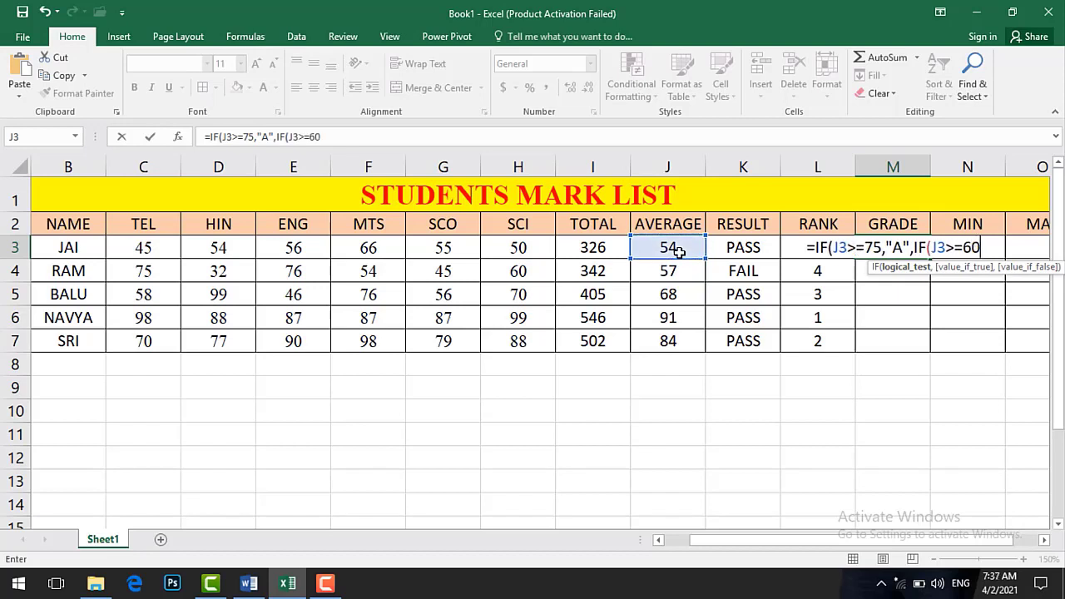
type(",\"B")
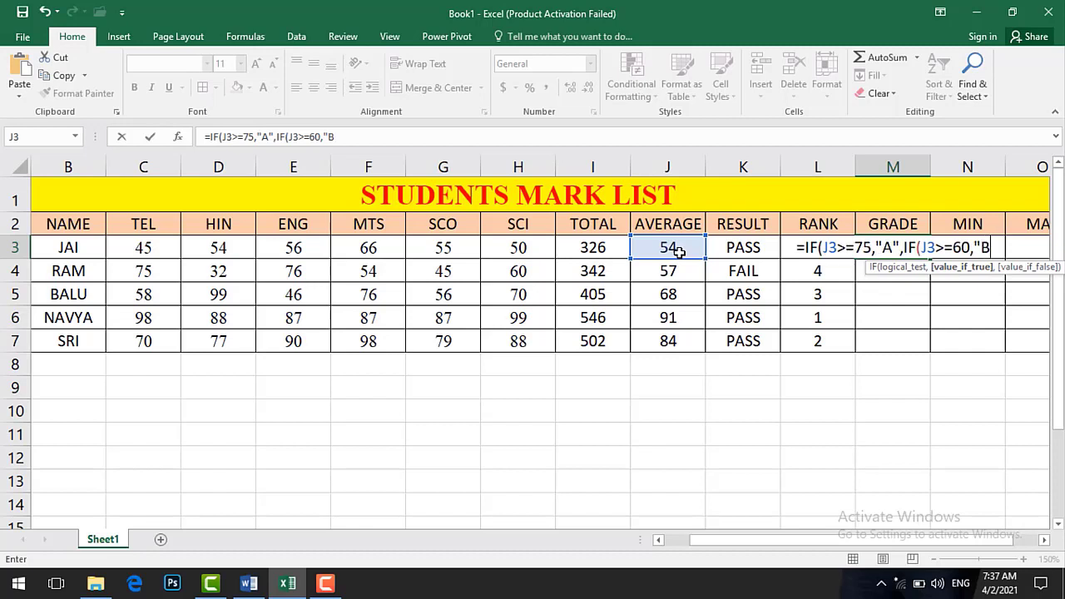
type("\",")
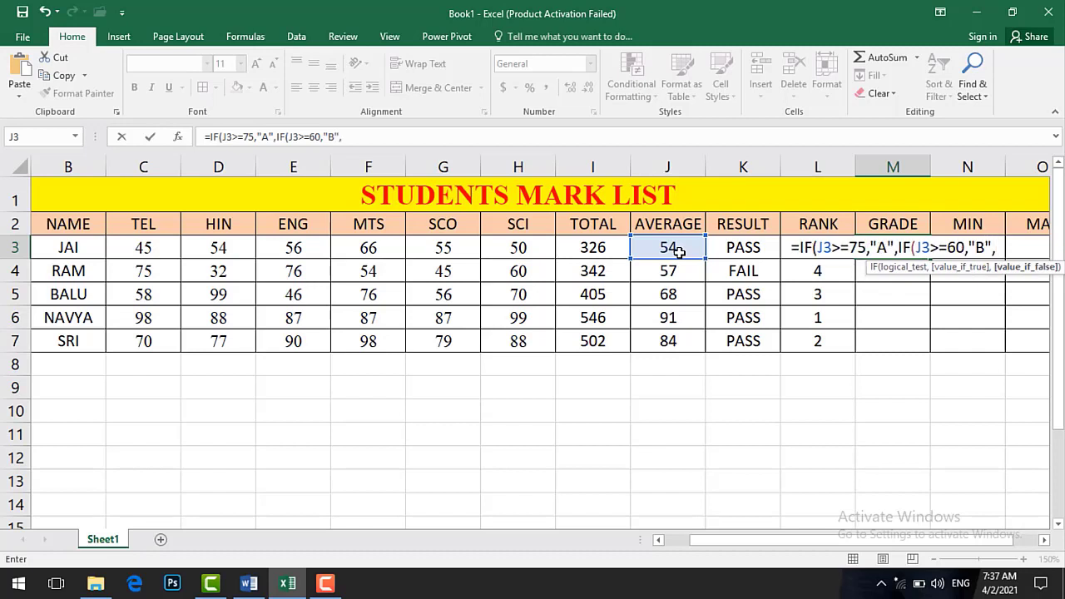
Step: Add the condition J3>=50 with the result "C" to the grade formula in M3
left_click(679, 252)
type(">=")
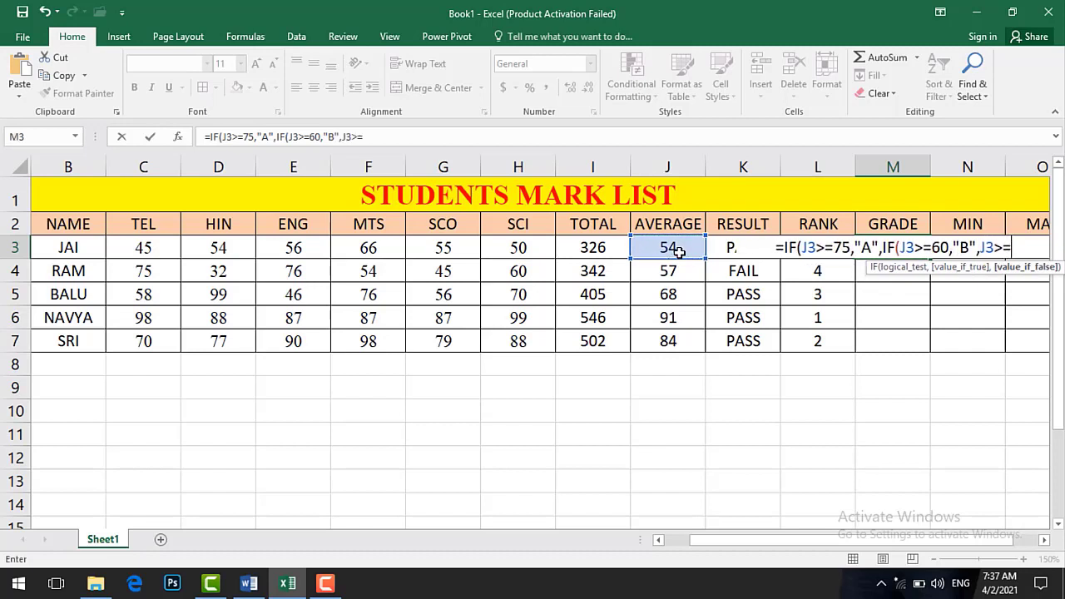
type("50,")
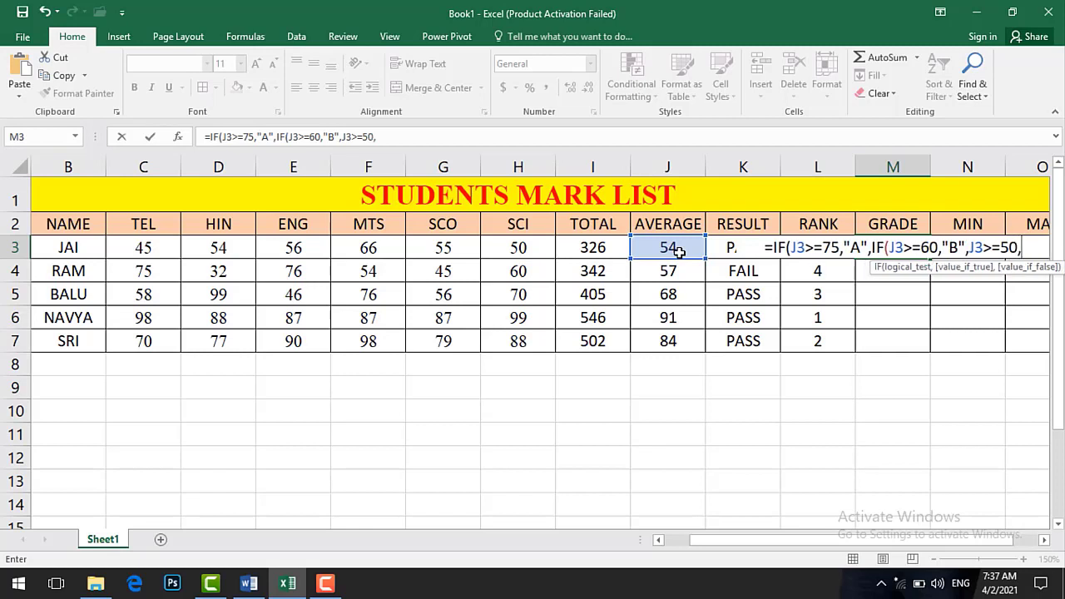
type("\"C\",")
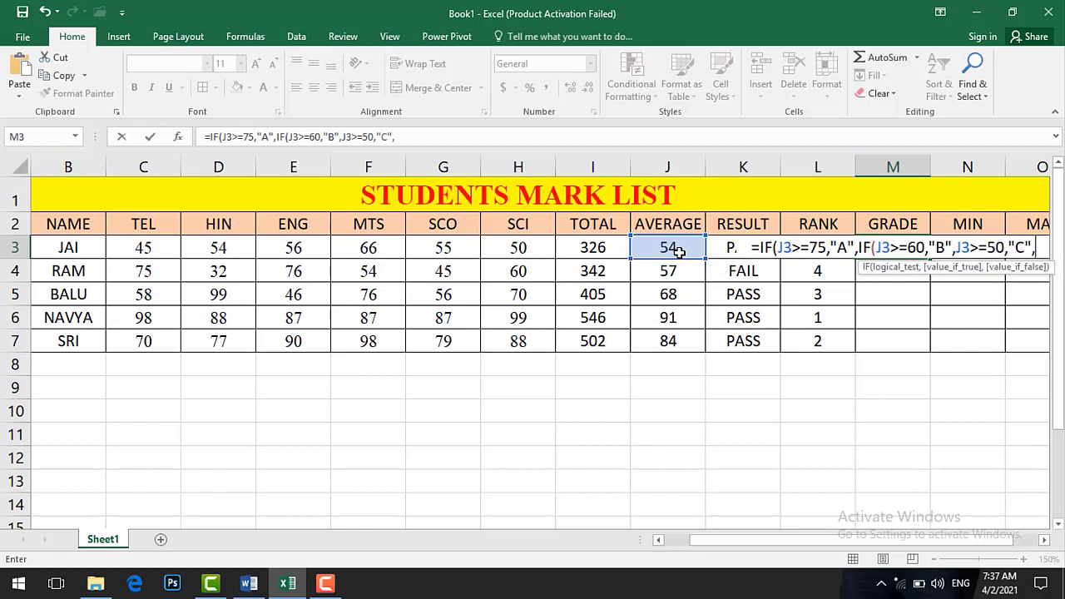
Step: Add the condition J3>=35 with the result "D" to the M3 grade formula, close it with four parentheses and try to enter it
left_click(679, 251)
type(">=")
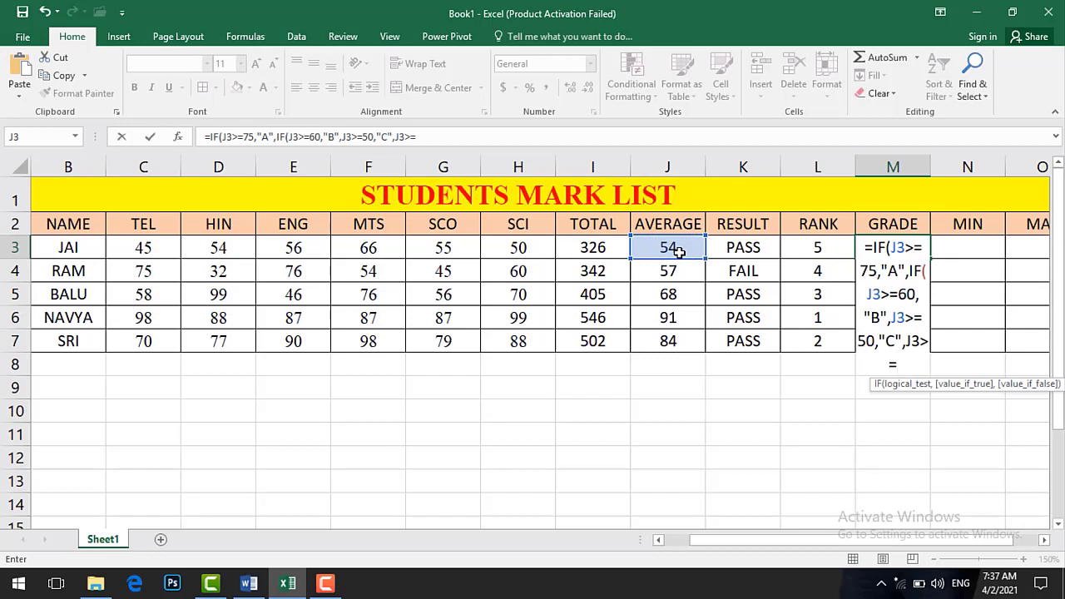
type("35,\"D\"")
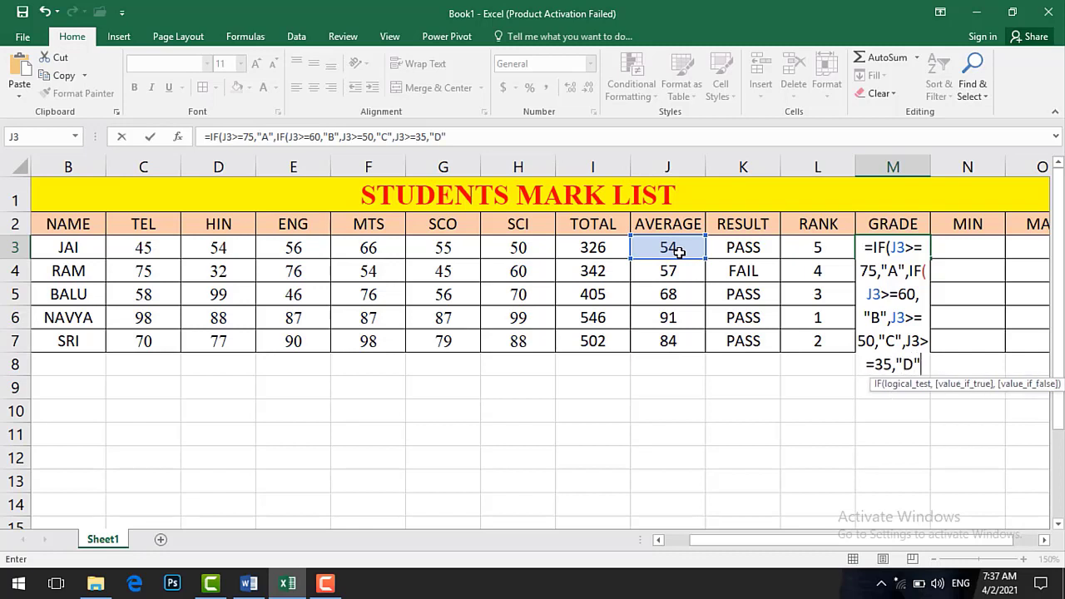
type("))))")
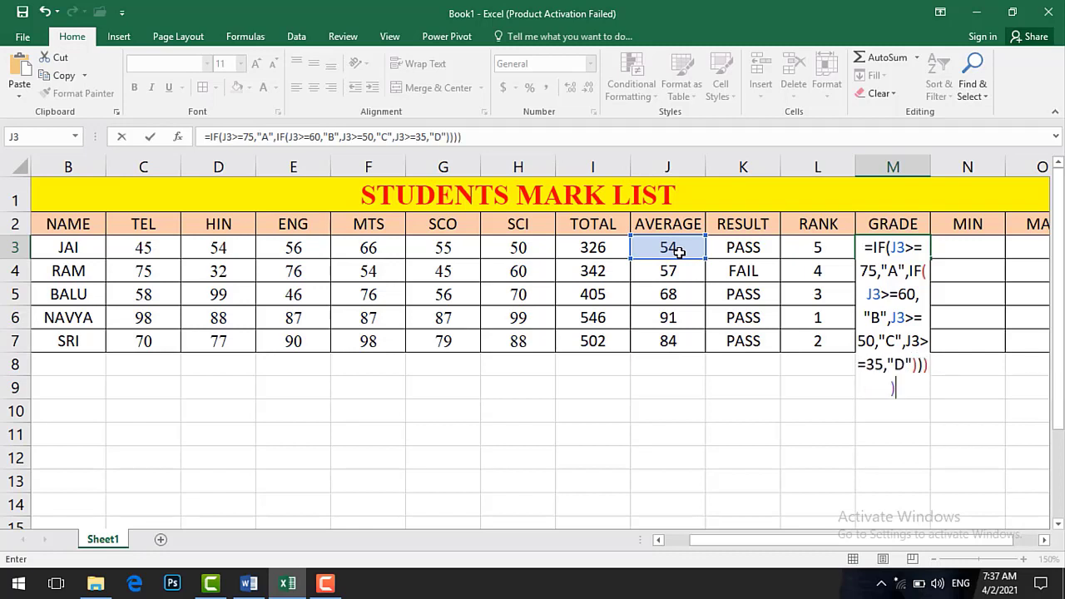
key("Return")
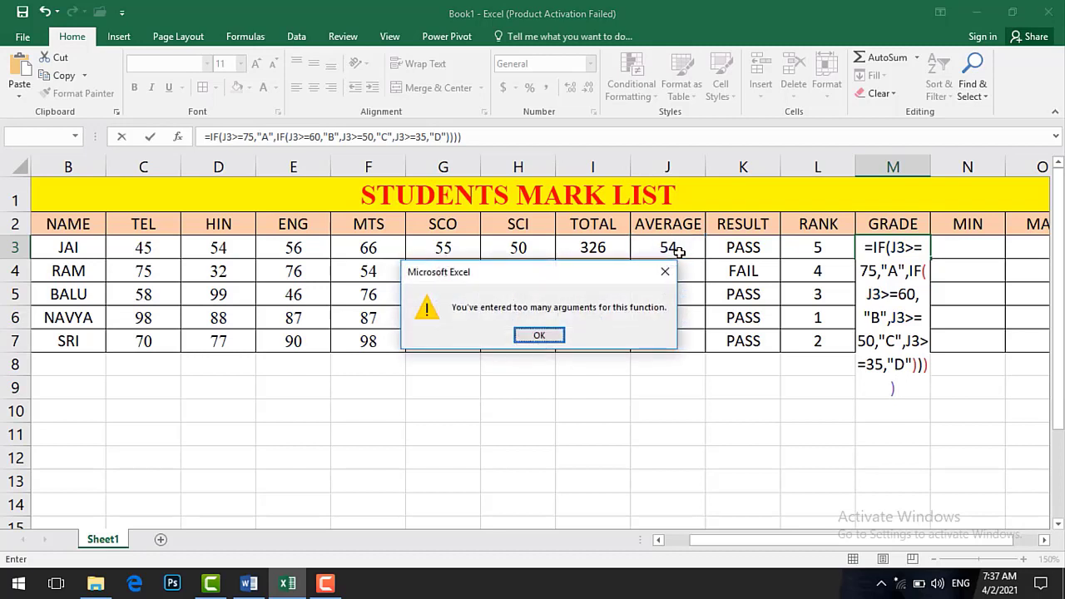
key("Return")
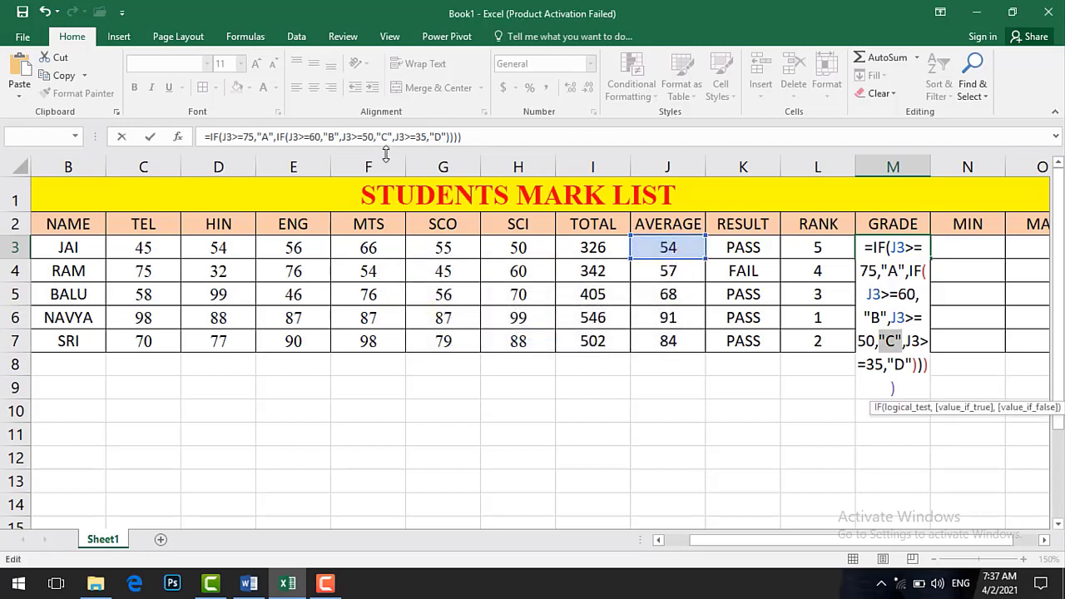
Step: Insert the missing IF( before J3>=50 and before J3>=35 in the M3 grade formula, and fill it down to M7
left_click(343, 136)
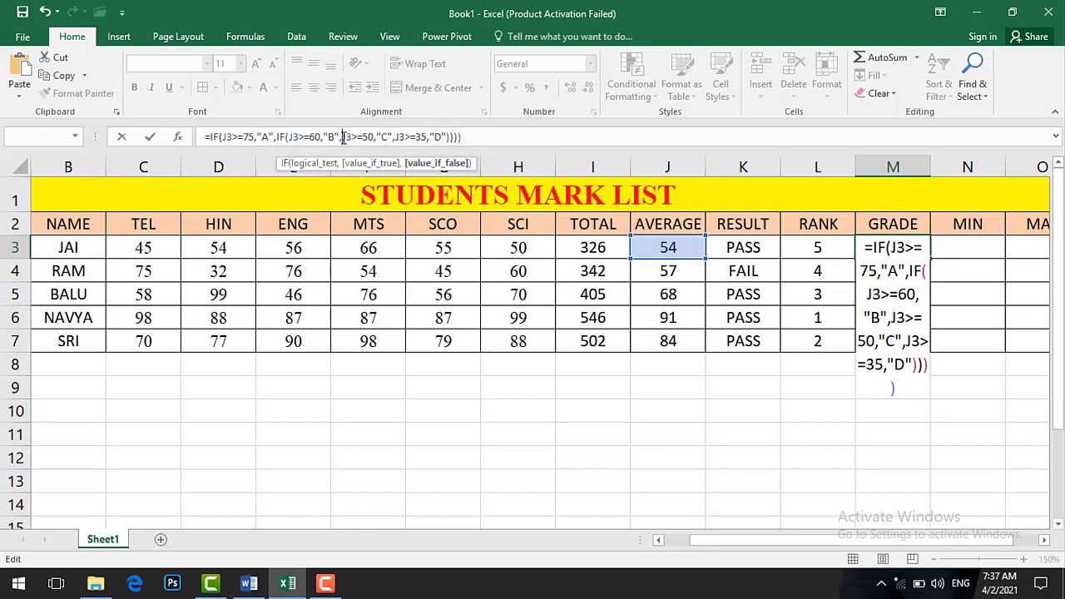
type("IF")
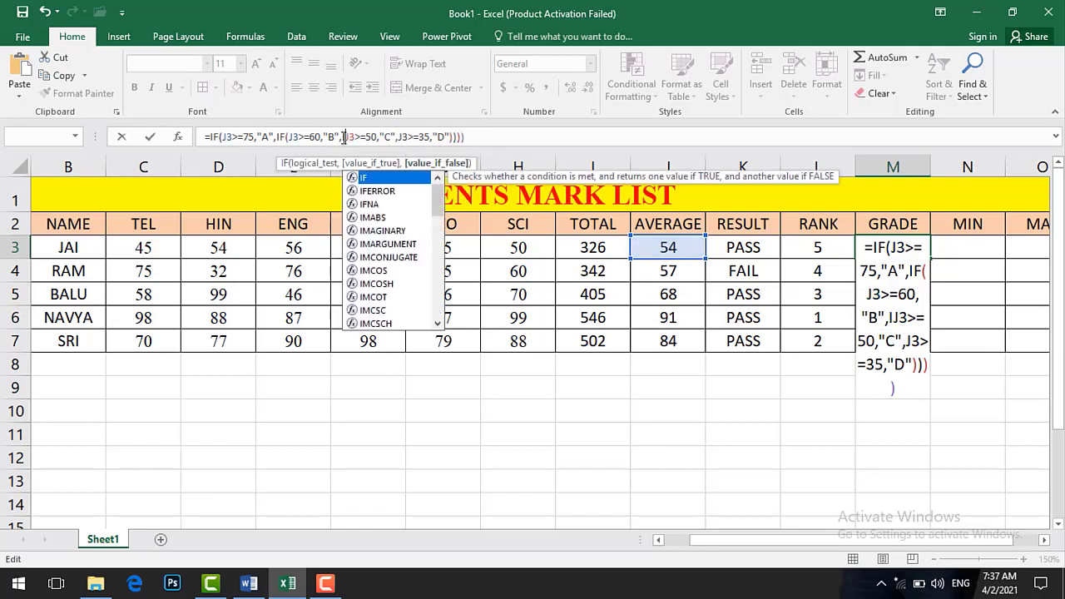
type("(")
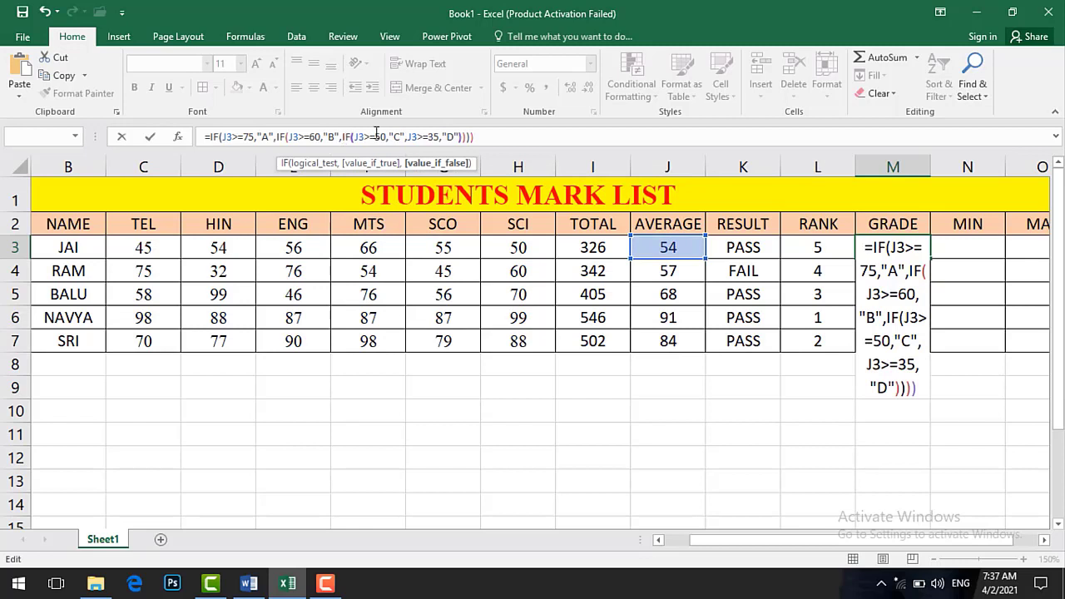
left_click(409, 137)
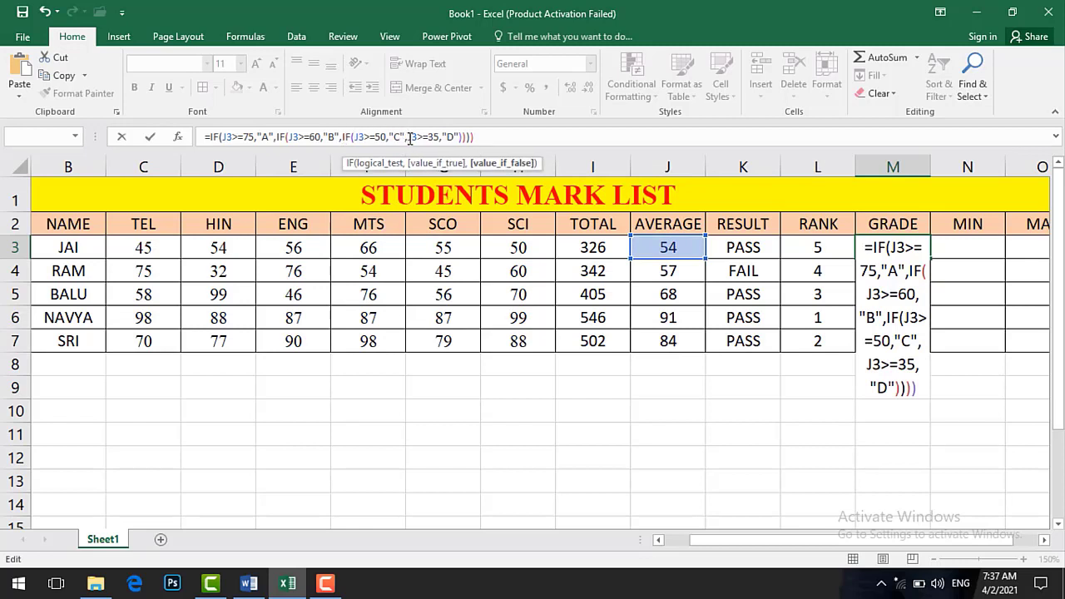
type("IF(")
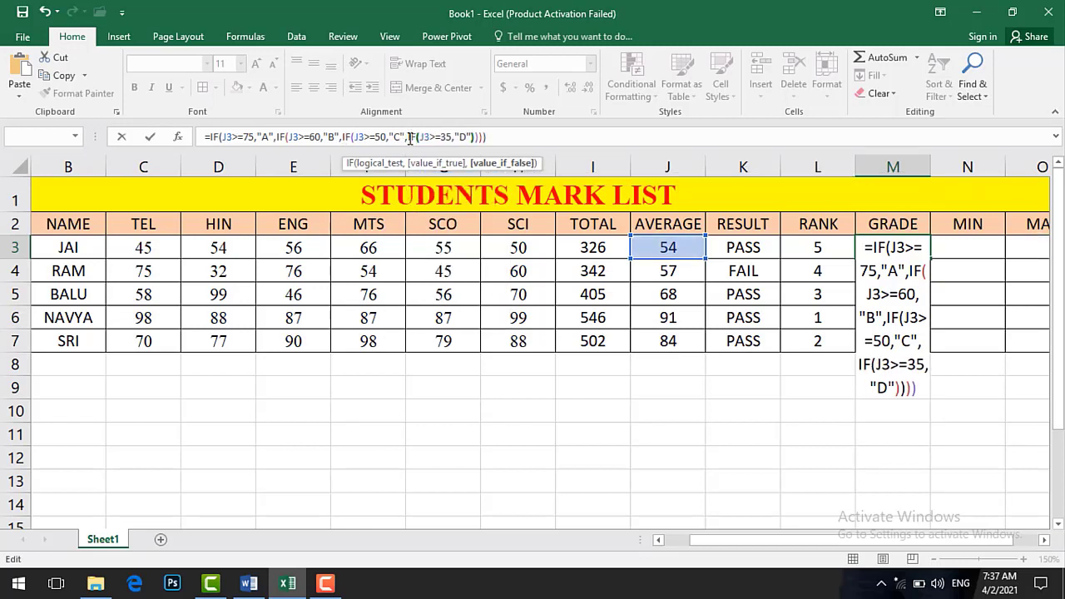
left_click(486, 137)
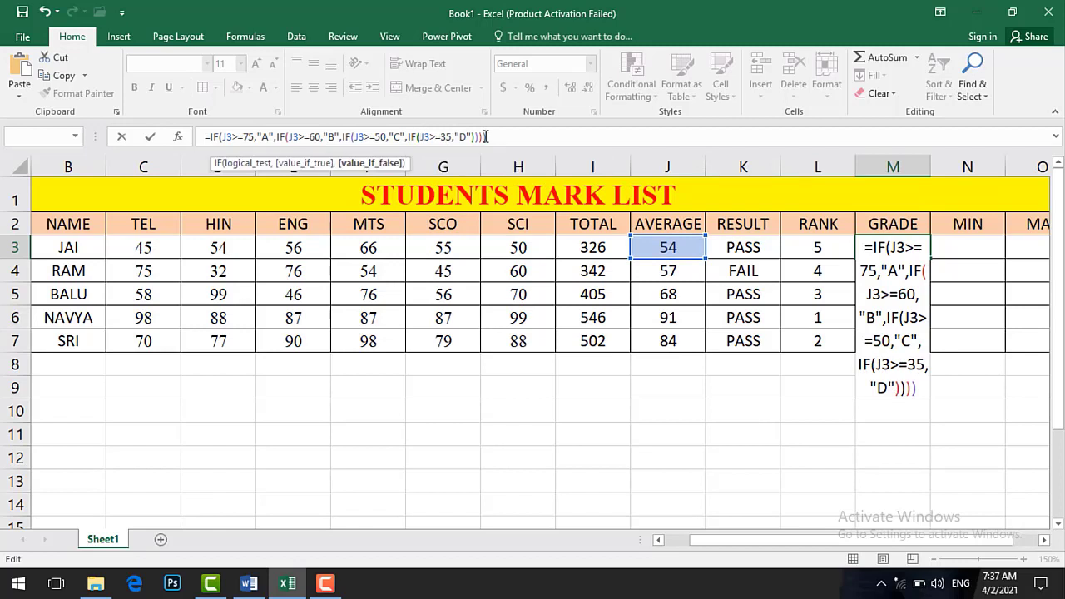
type(")")
key("Return")
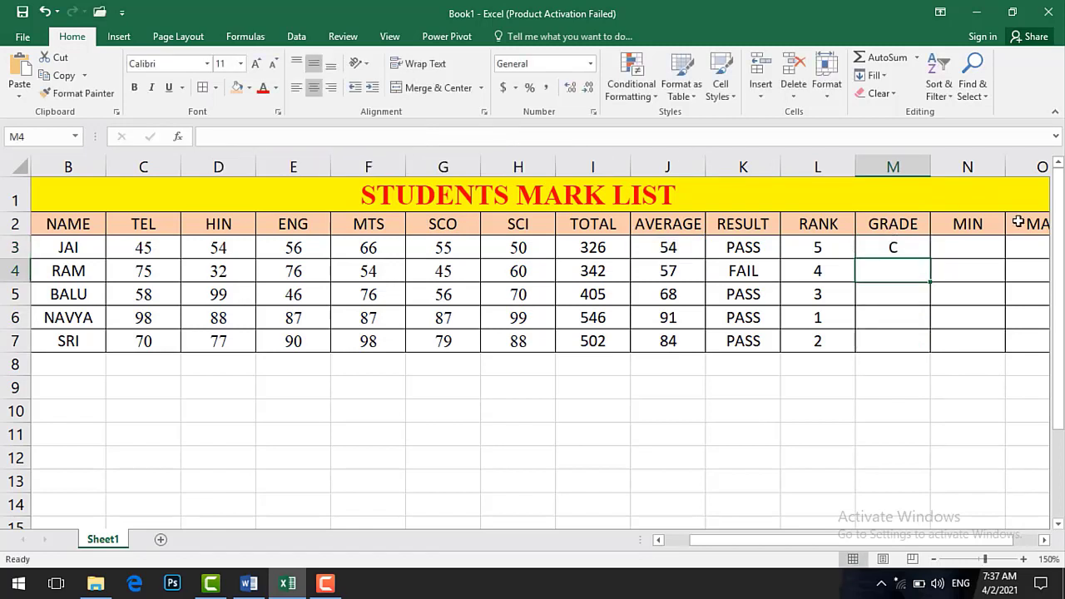
left_click(922, 252)
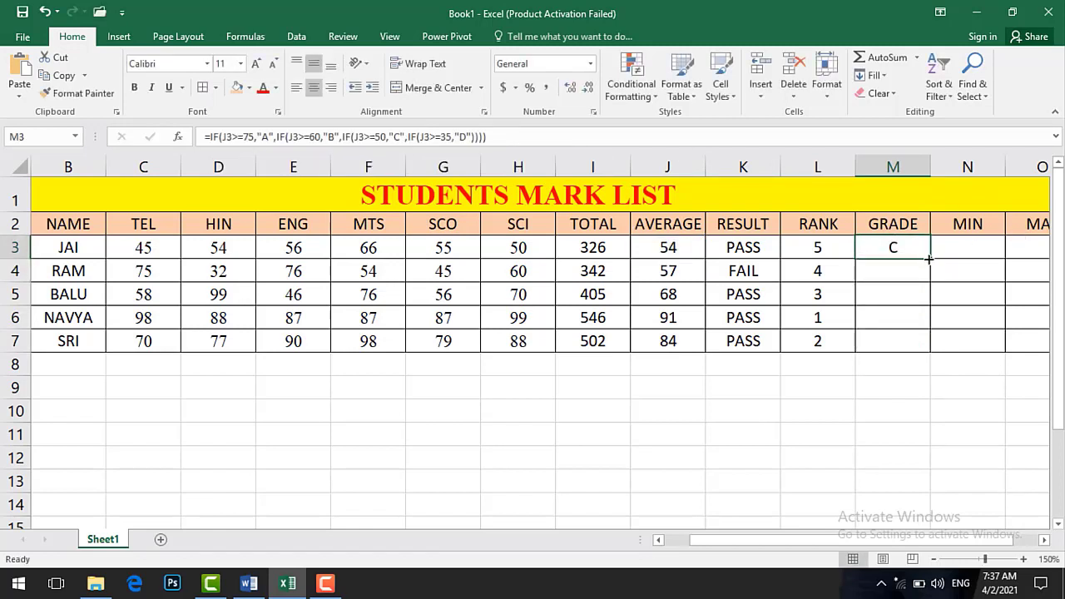
double_click(929, 259)
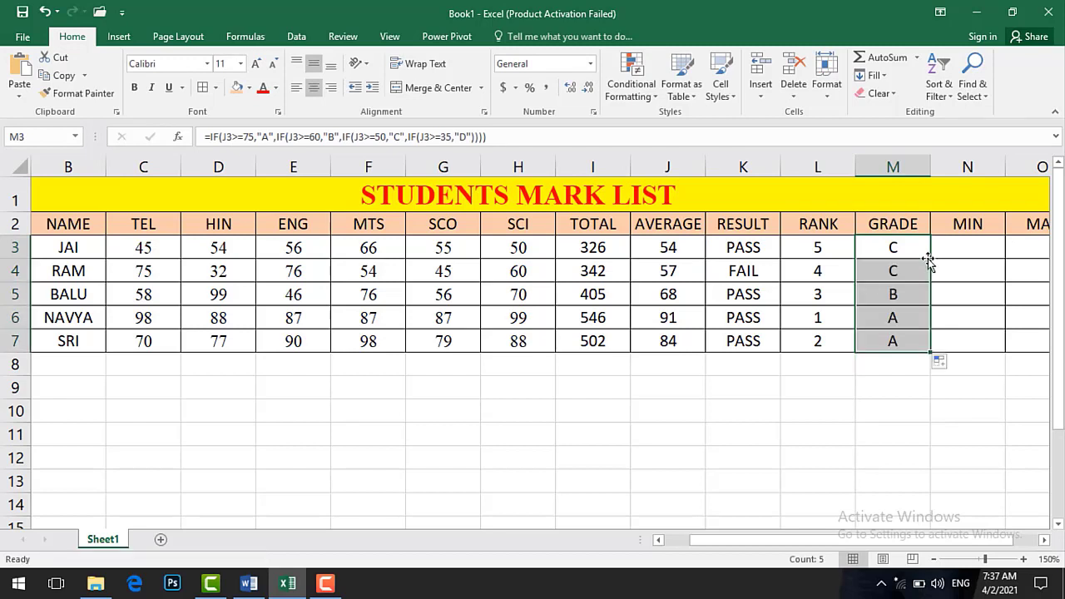
Step: Enter =MIN(C3:H3) in cell N3 for the lowest subject mark and fill the formula down to N7
left_click(970, 253)
type("=")
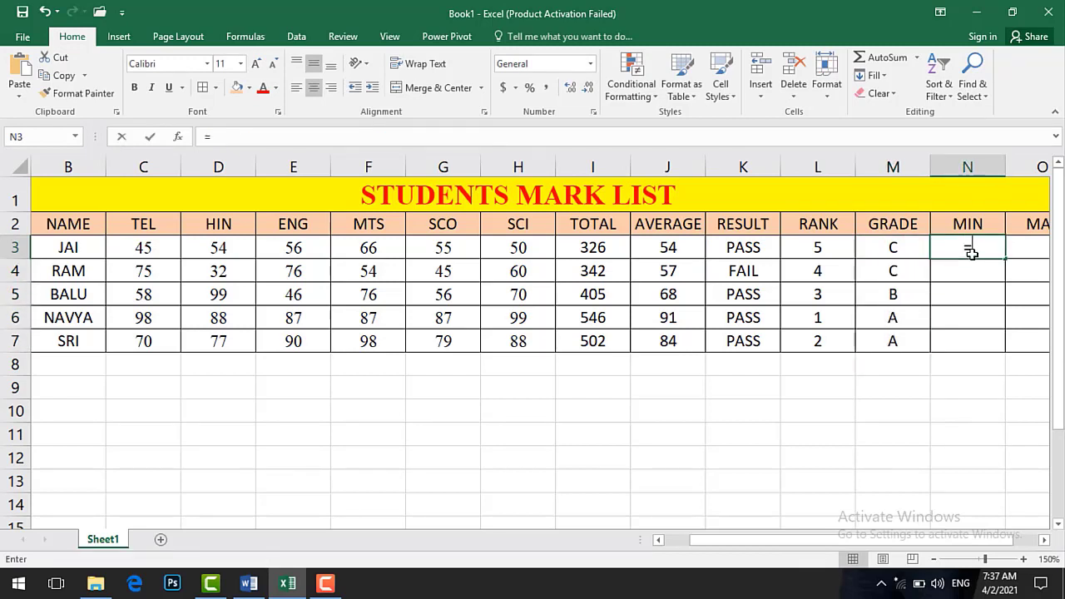
type("MIN(")
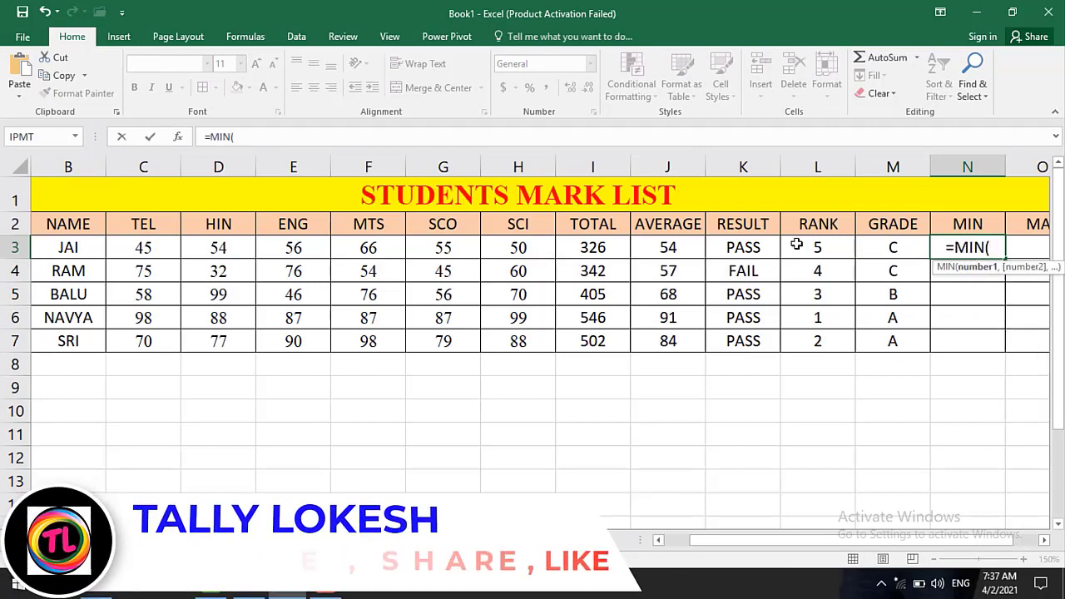
left_click(163, 249)
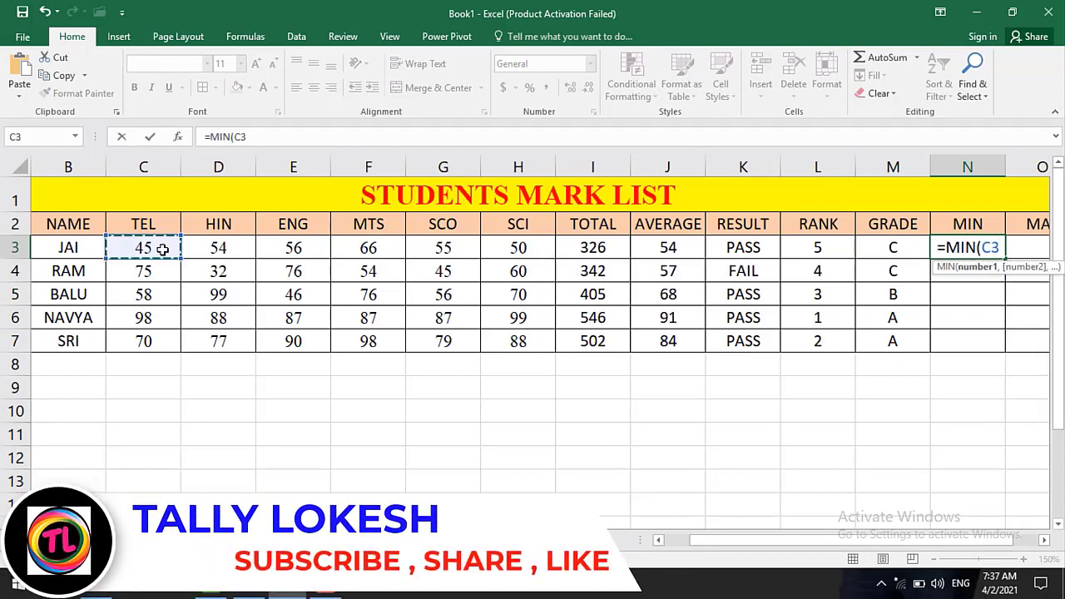
left_click_drag(163, 248, 516, 244)
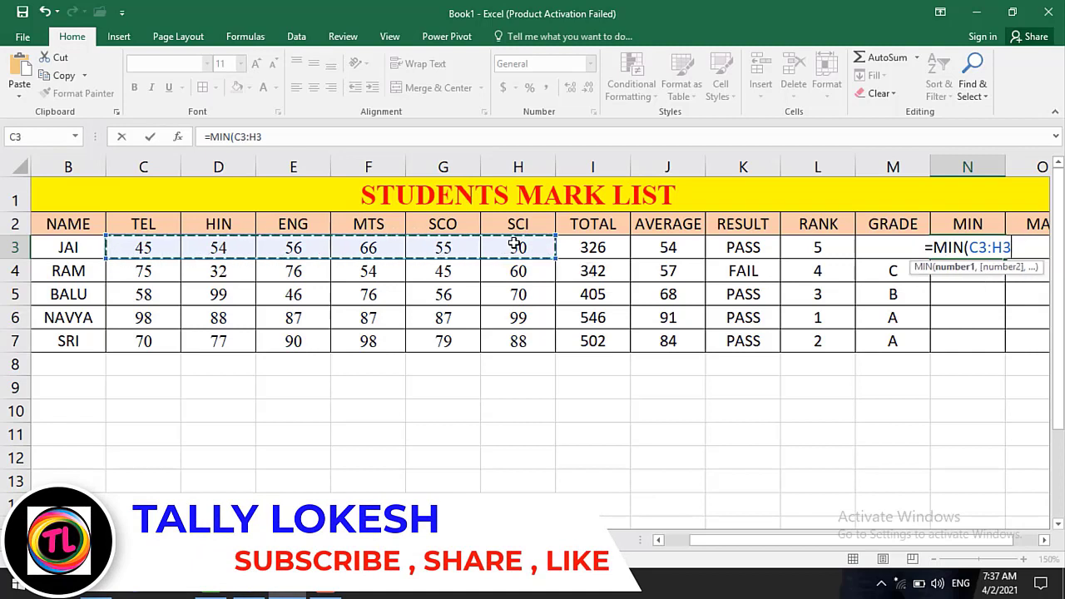
type(")")
key("Return")
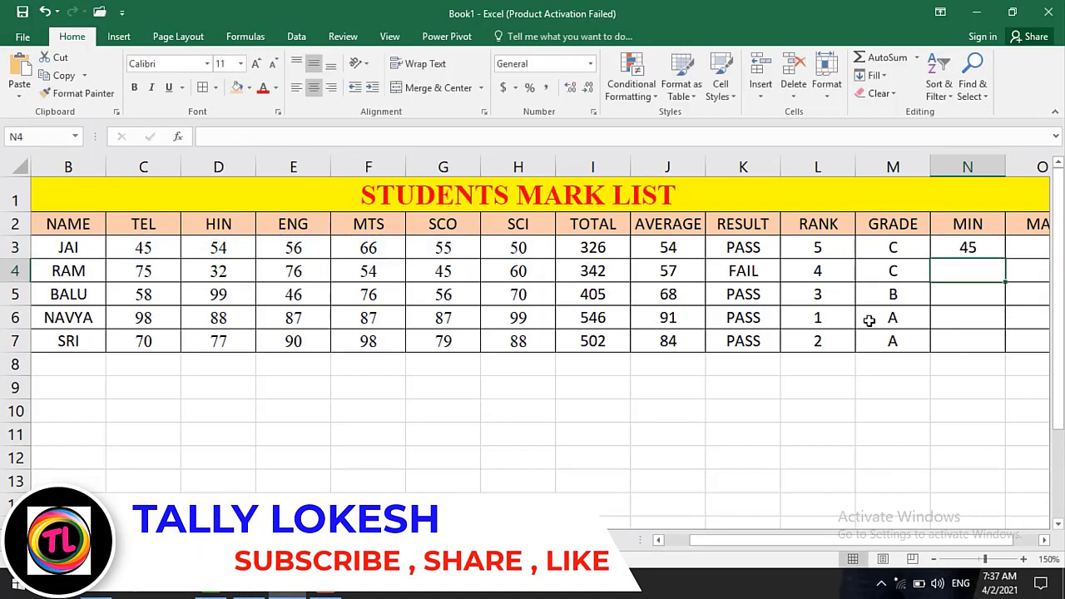
left_click(989, 248)
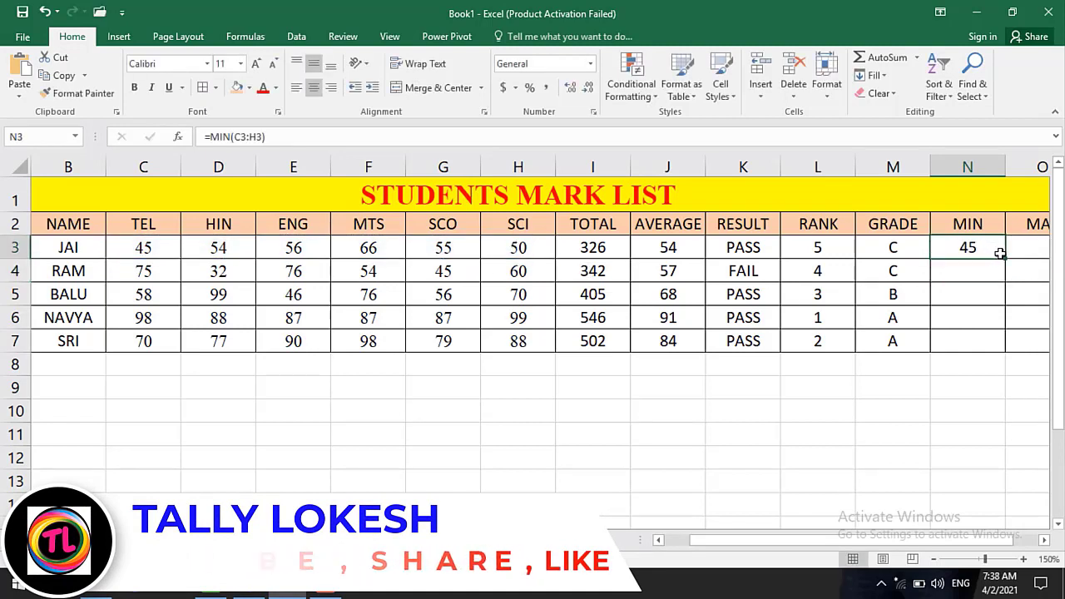
double_click(1005, 260)
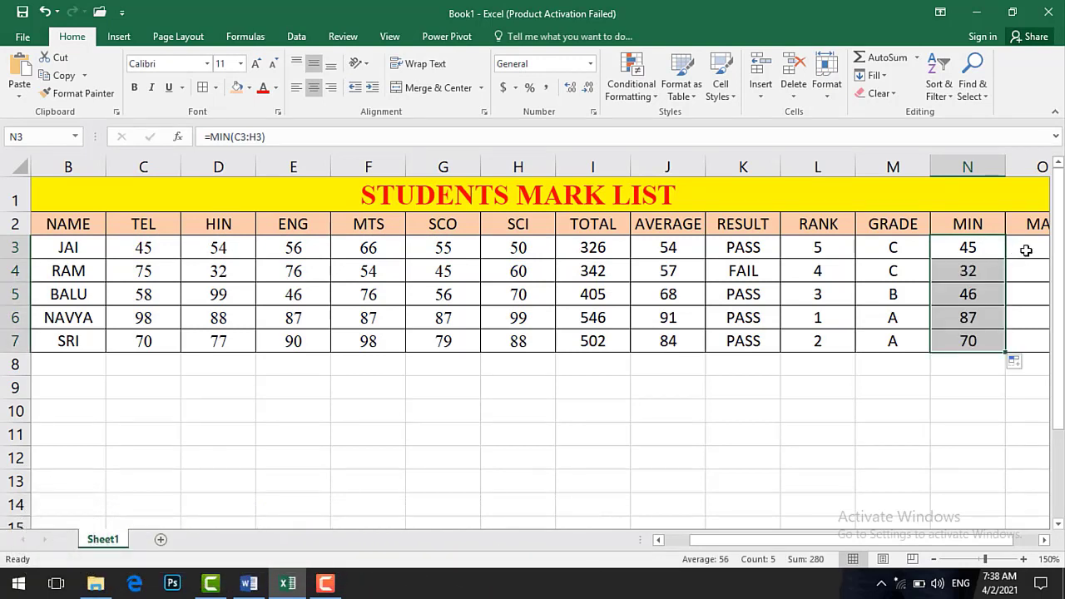
Step: Narrow the MIN column N slightly
left_click(1026, 247)
left_click_drag(1004, 174, 988, 174)
type("=MAX")
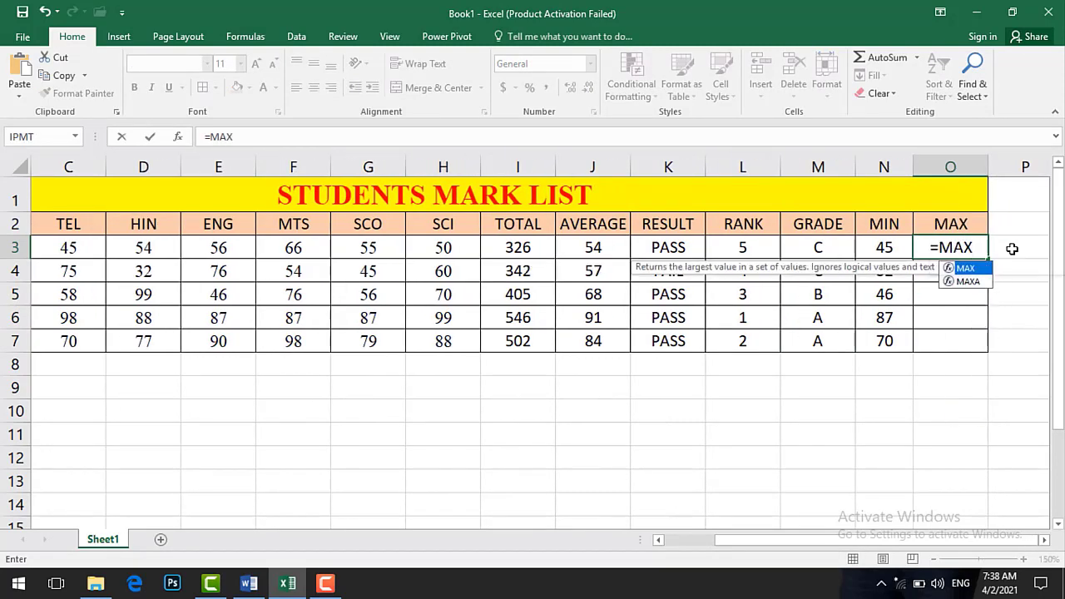
type("(")
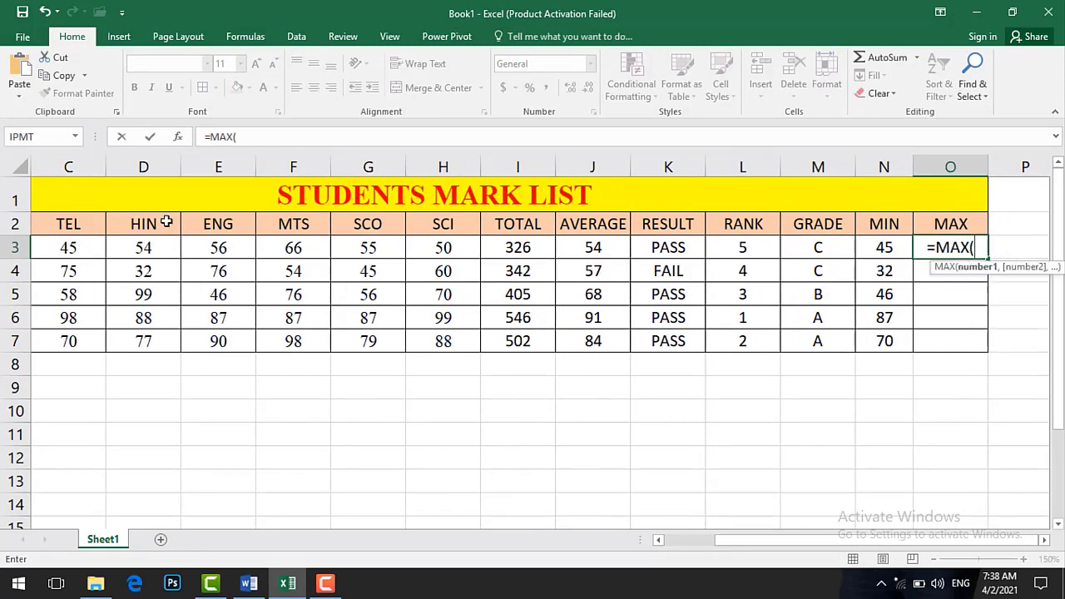
left_click(109, 247)
key("Return")
left_click(87, 247)
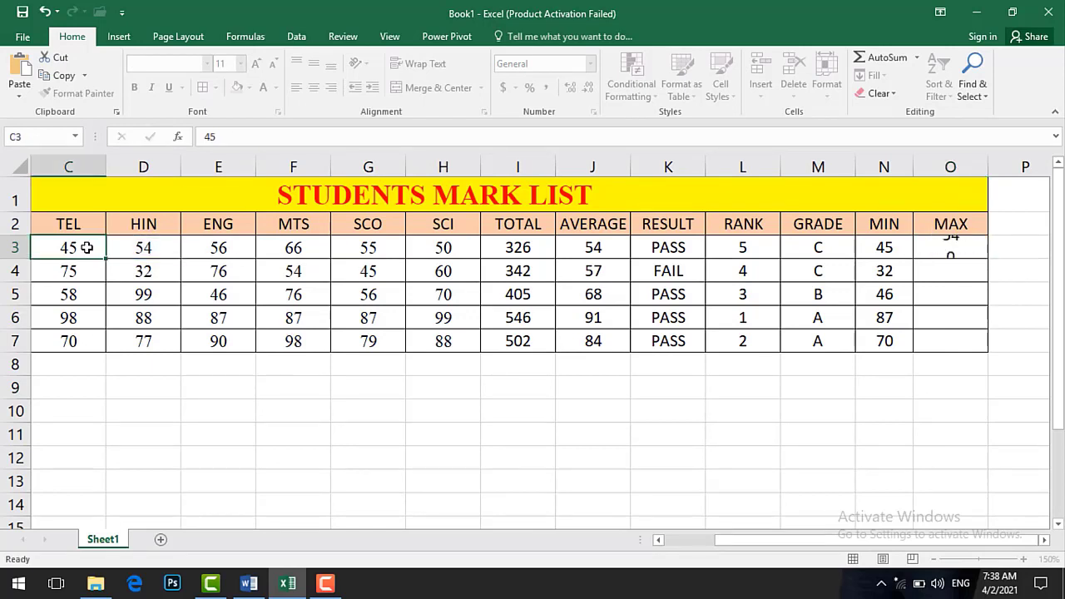
left_click_drag(87, 247, 444, 248)
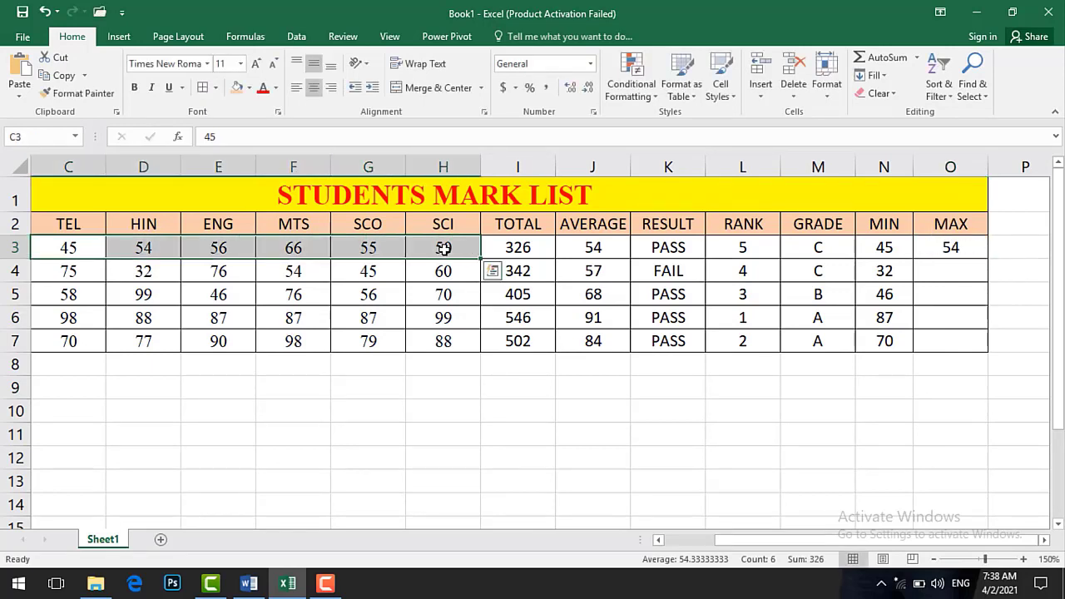
Step: Enter =MAX(C3:H3) in cell O3 for the highest subject mark and fill the formula down to O7
left_click(941, 248)
type("=M")
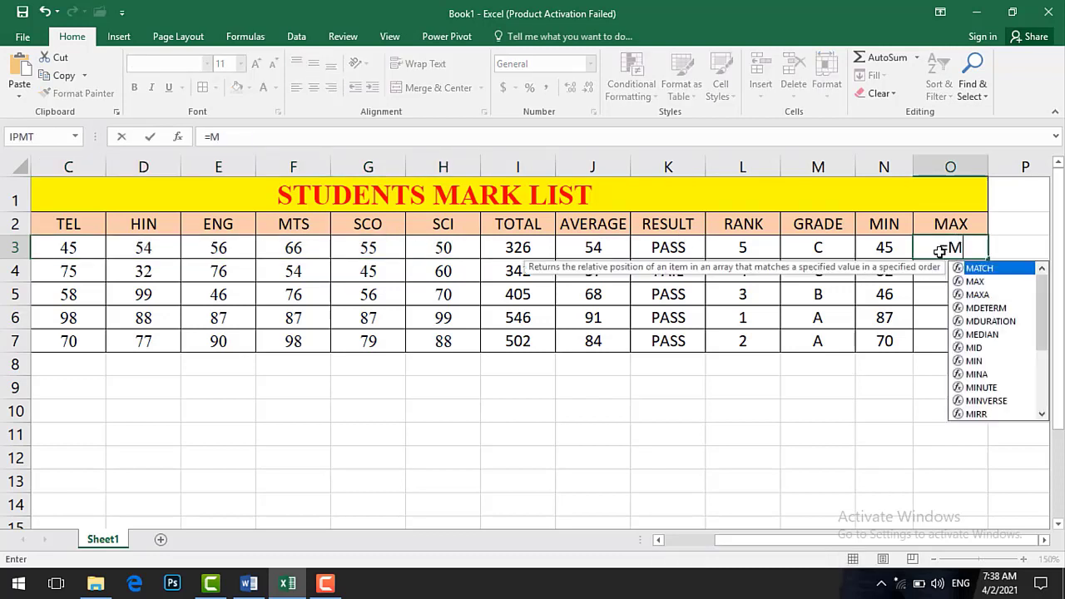
type("AX(")
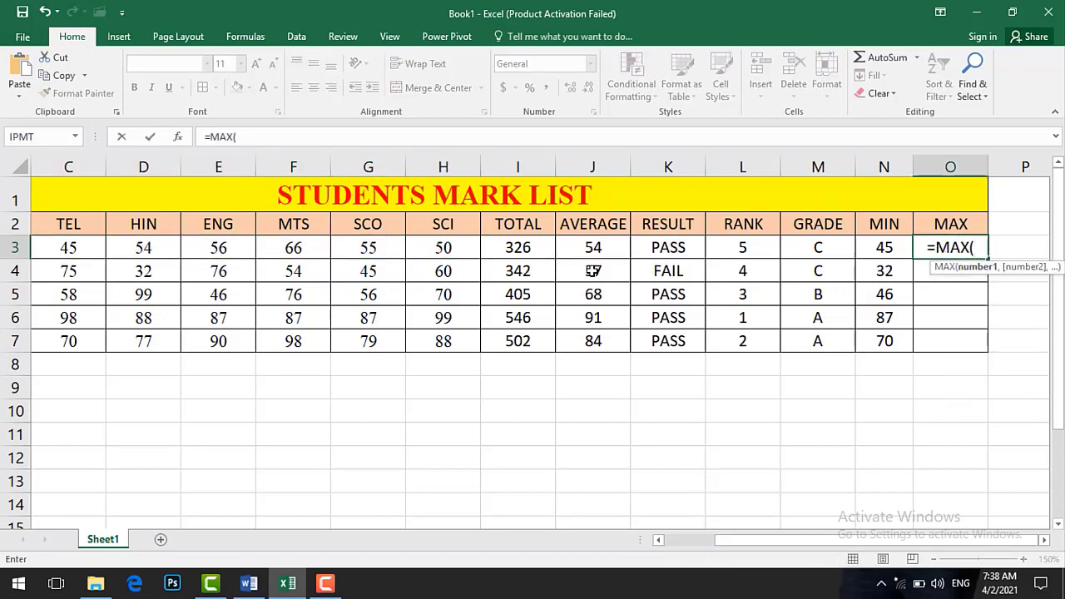
left_click_drag(84, 239, 426, 241)
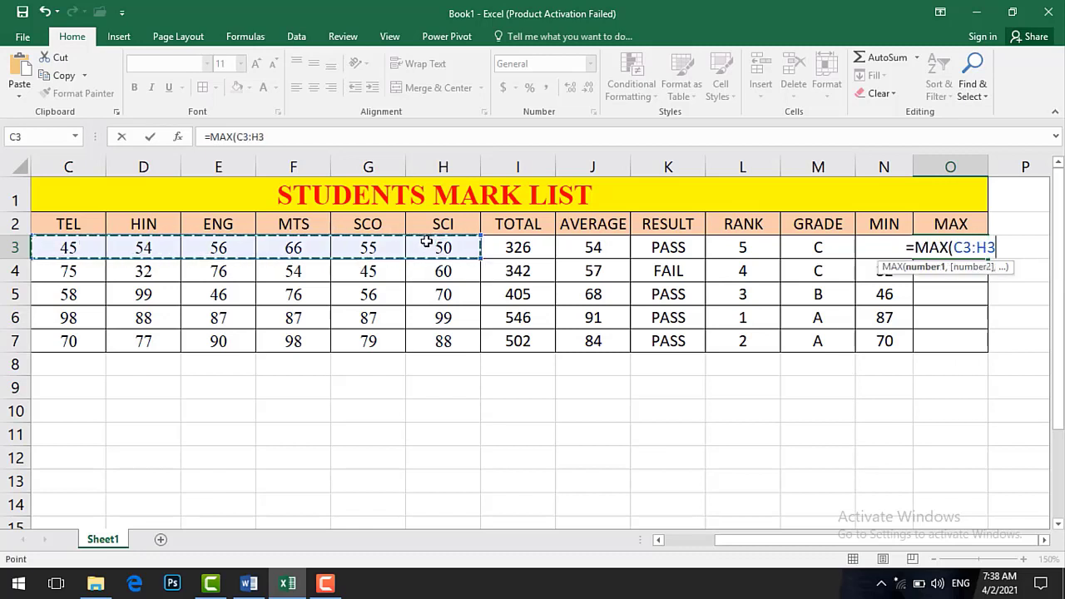
type(")")
key("Return")
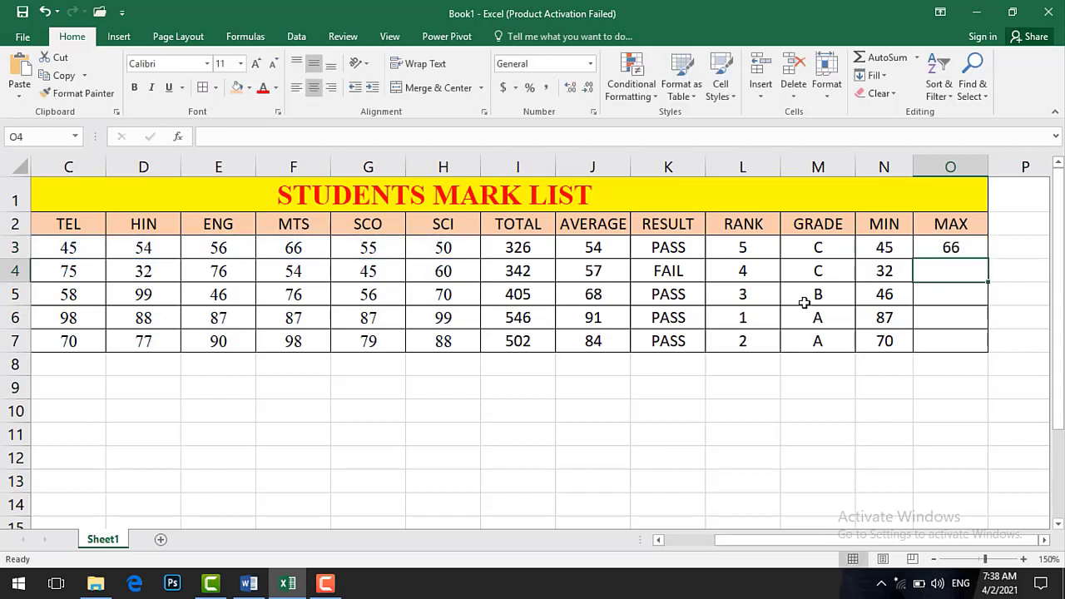
left_click(952, 245)
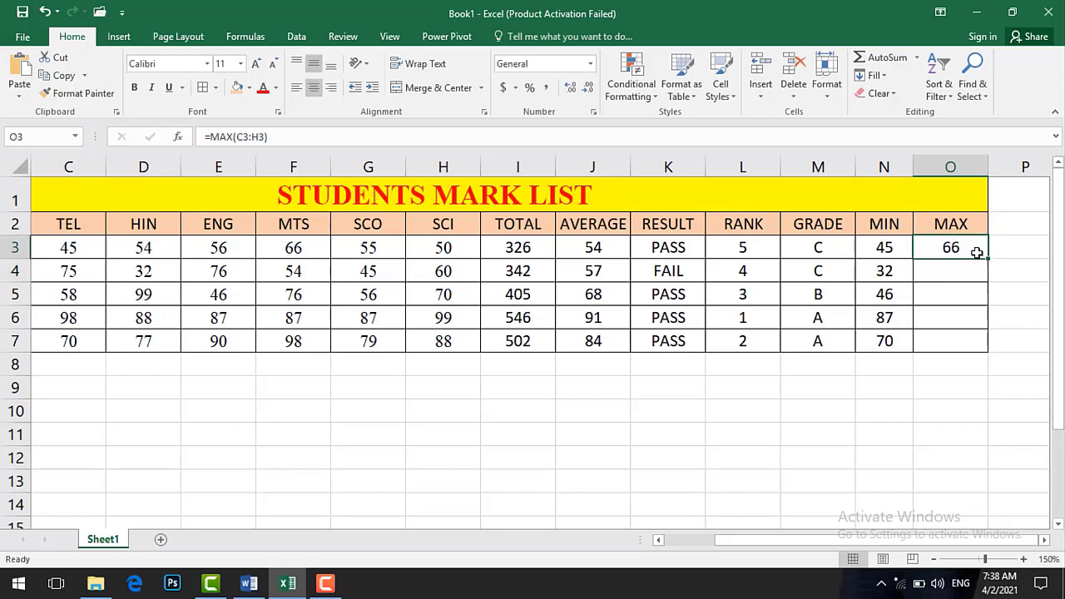
double_click(988, 259)
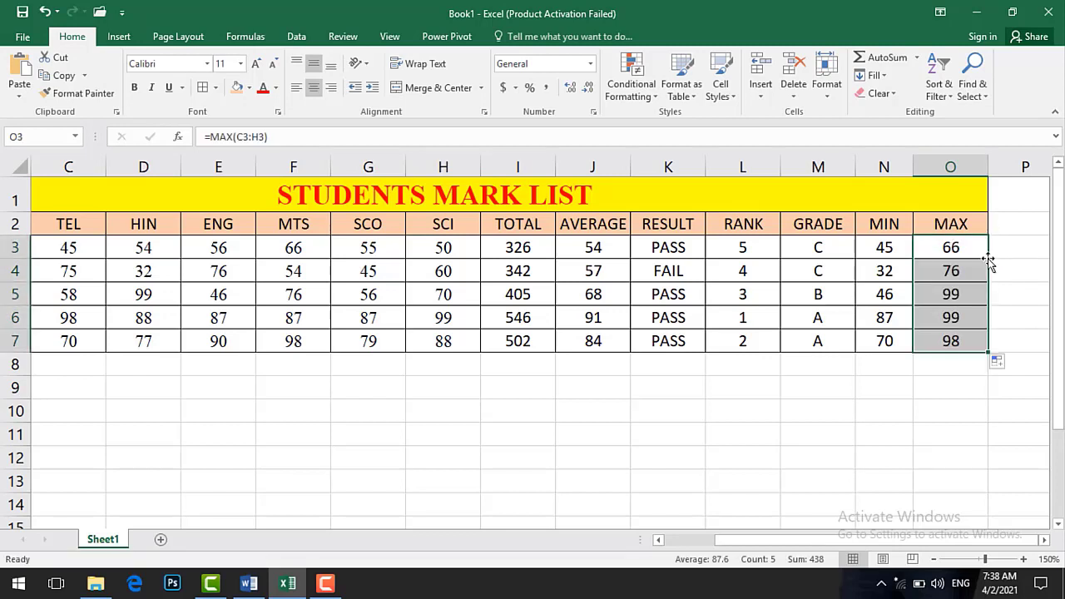
left_click(688, 407)
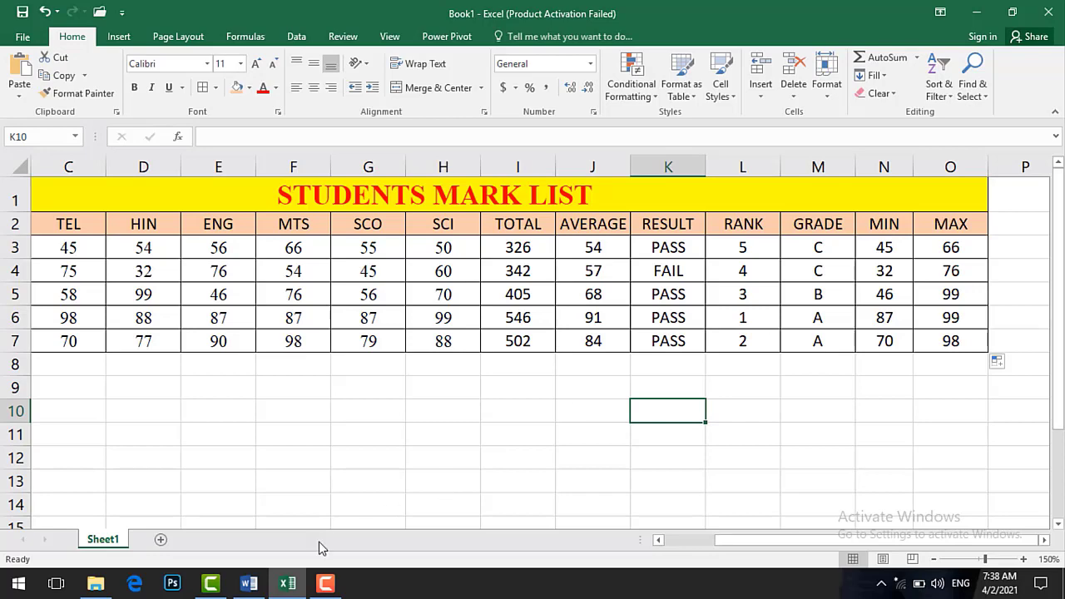
Step: Switch to the Word document and complete the RANK line under FORMULAS so it reads =RANK (I3,I$3:I$7)
left_click(241, 585)
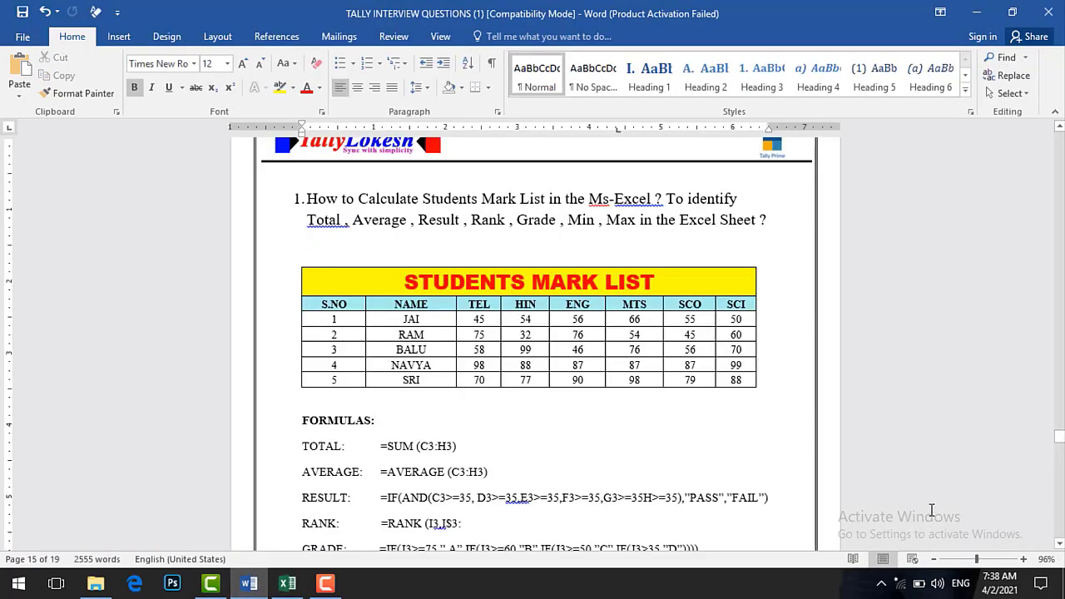
scroll(1060, 547, "down", 1)
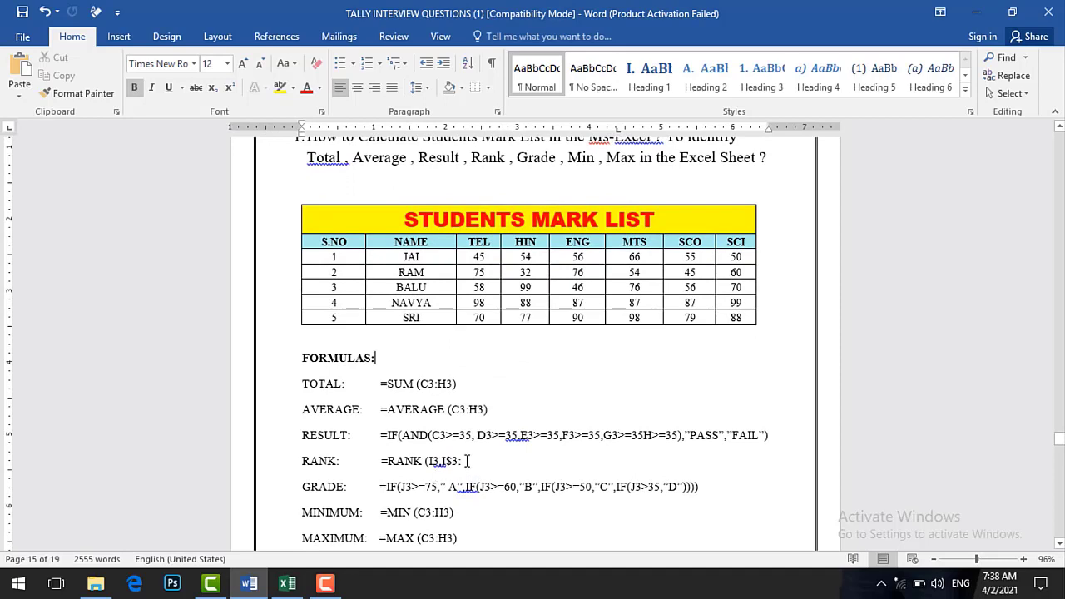
left_click(467, 461)
type("I$7")
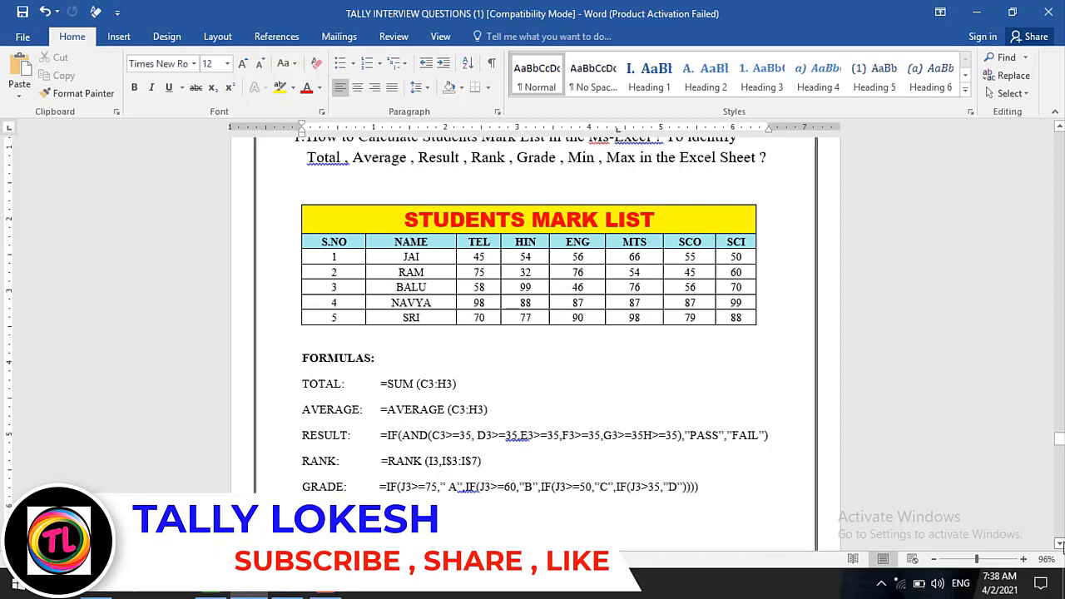
scroll(1059, 545, "down", 3)
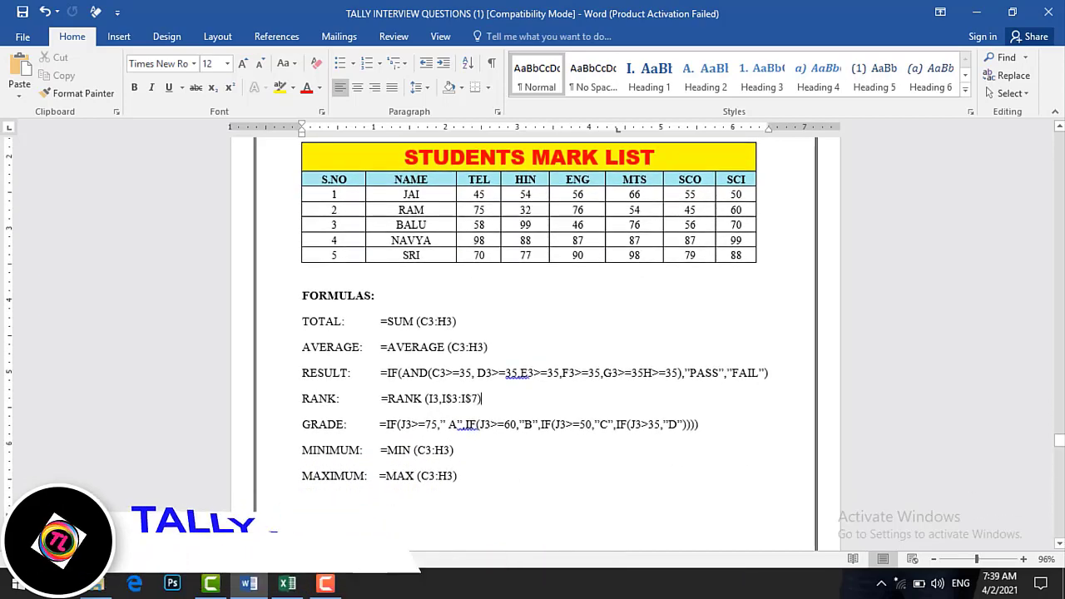
Step: Return to the Excel workbook and save it to the Desktop as an Excel Workbook named EXCEL DATA
left_click(291, 583)
left_click(258, 278)
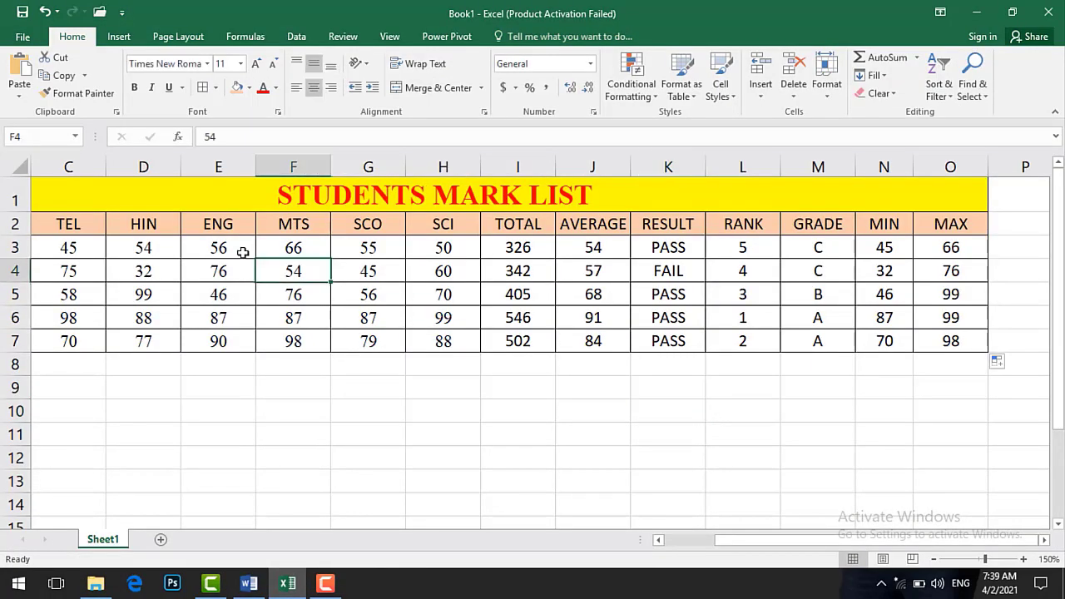
left_click(22, 11)
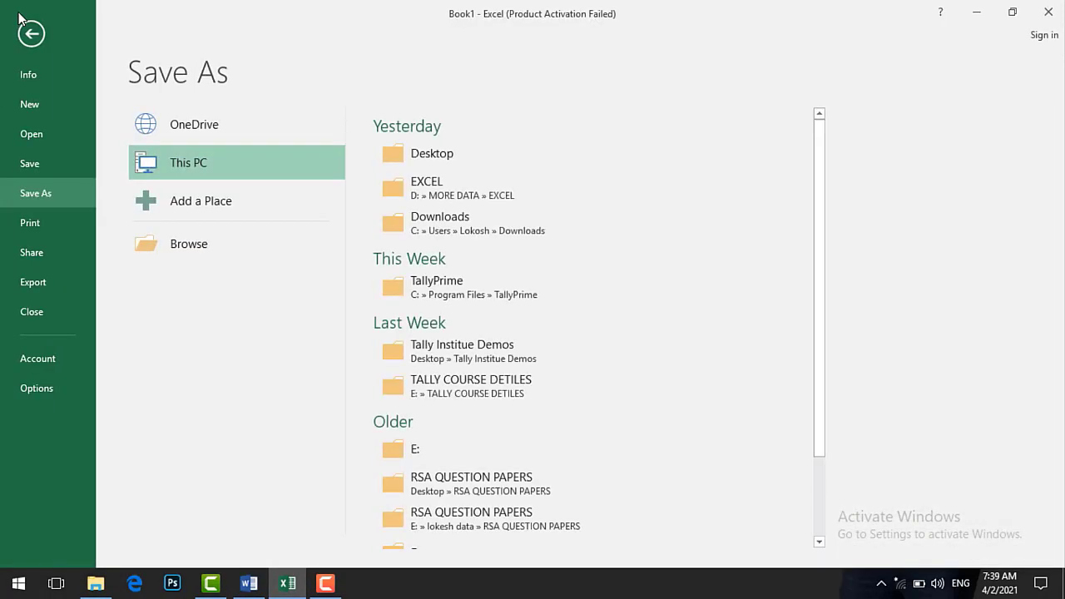
left_click(418, 155)
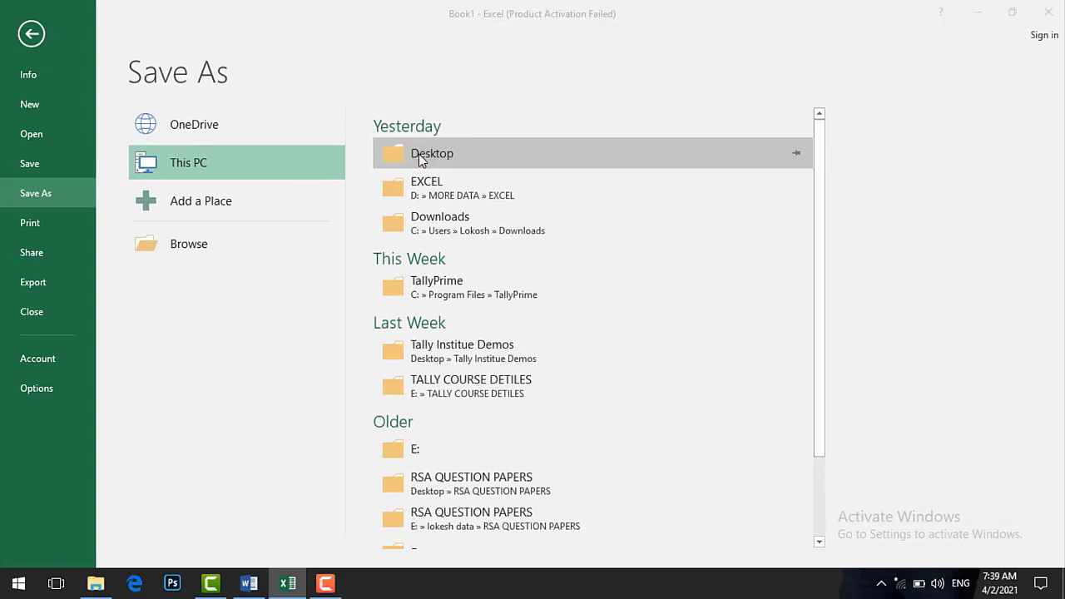
type("EXCE")
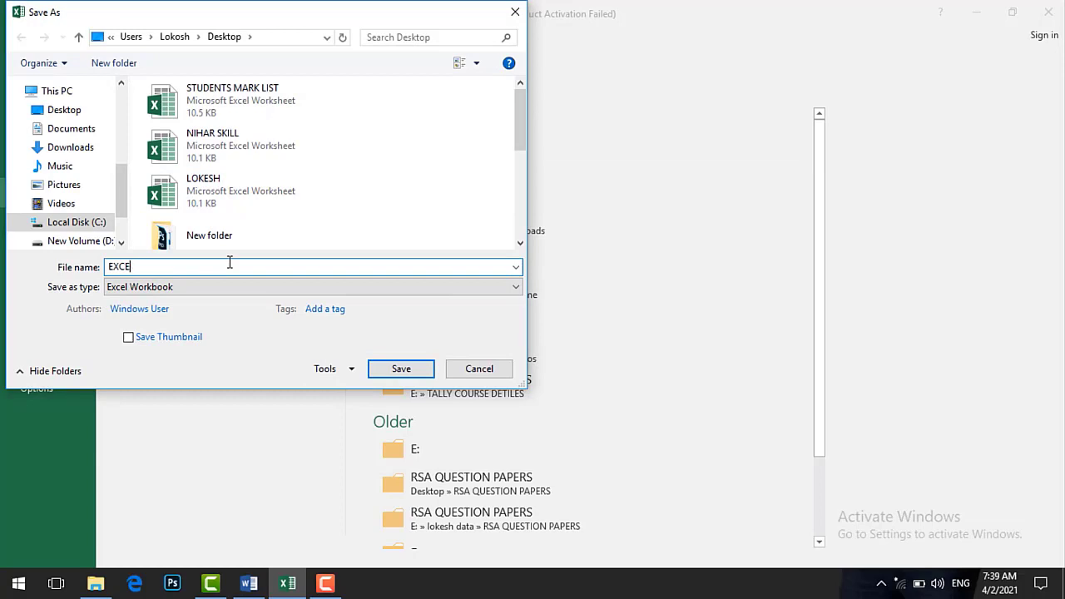
type("L DATA")
left_click(408, 368)
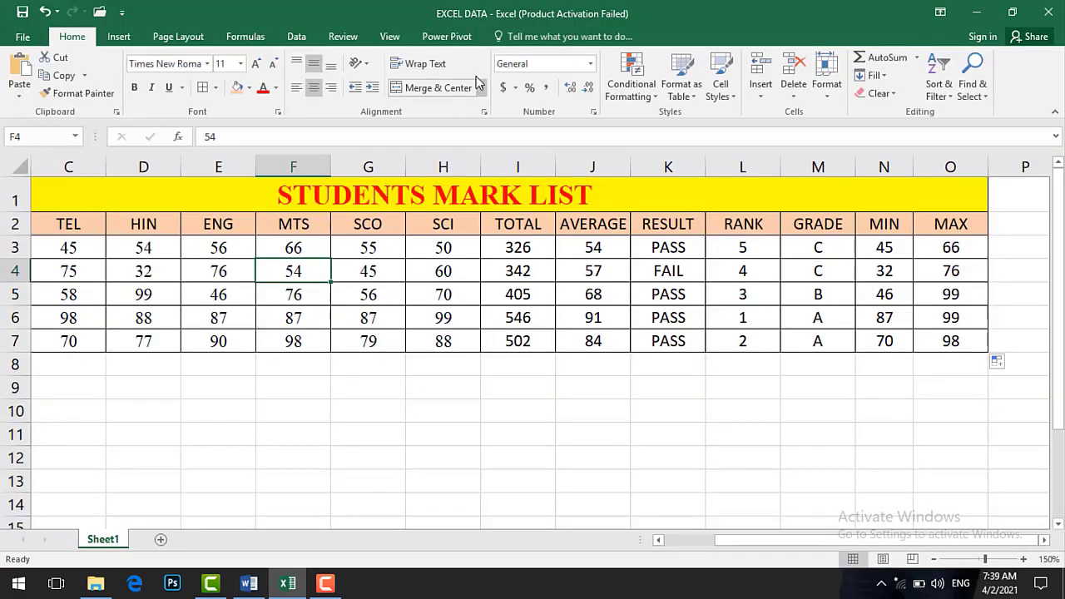
left_click(542, 254)
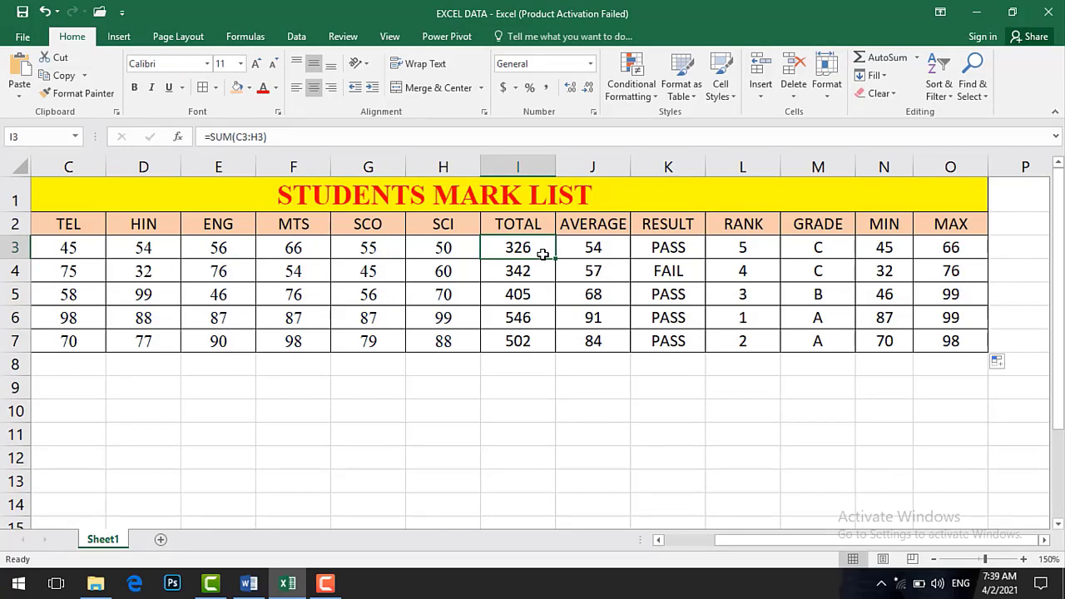
left_click(325, 582)
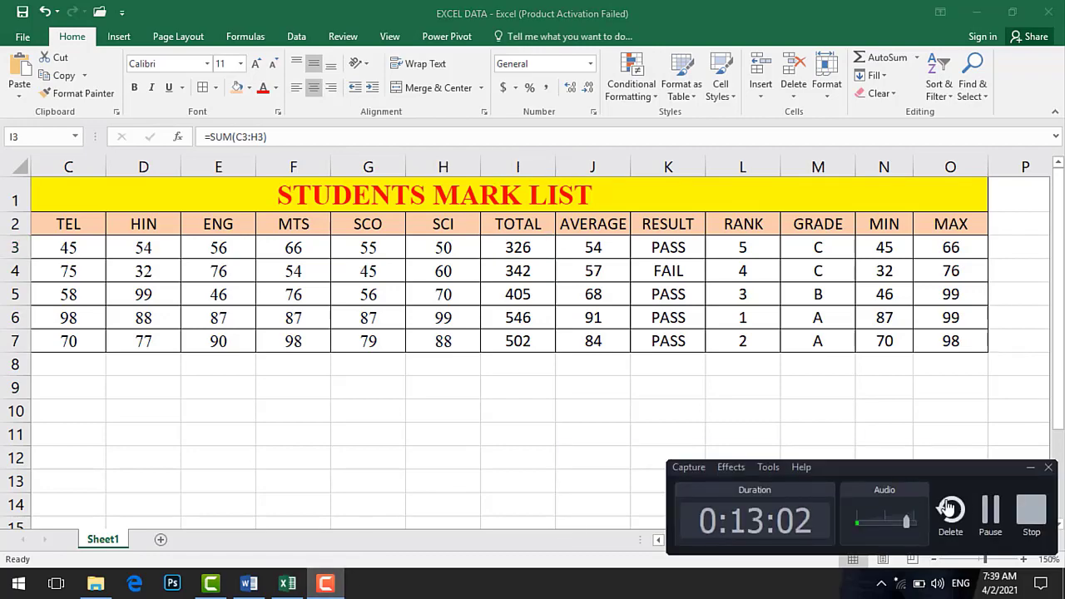